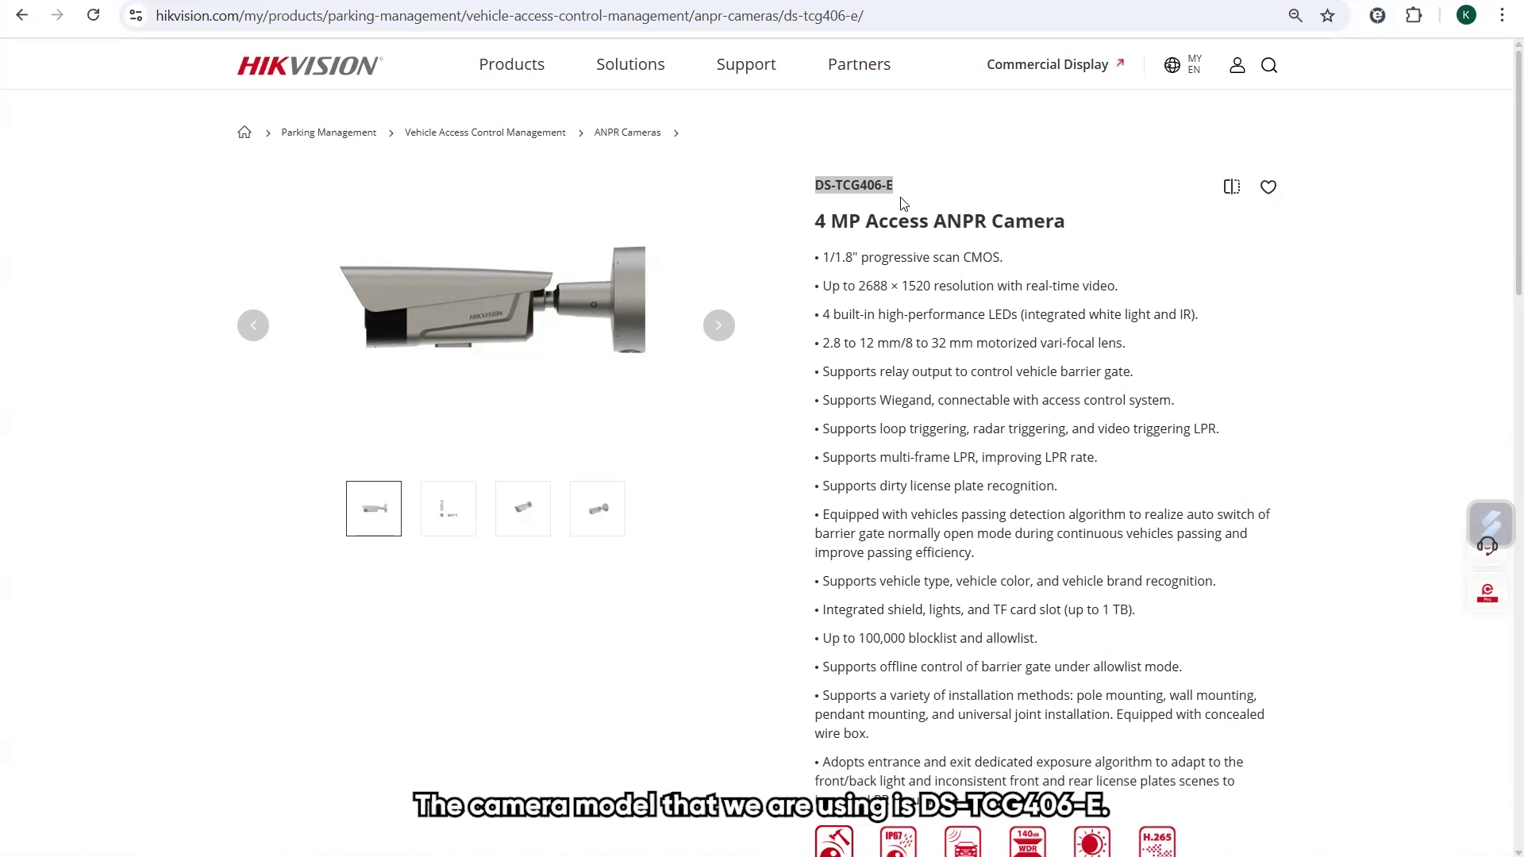
# Highlight the model name DS-TCG406-E on the 4 MP Access ANPR Camera product page.
pyautogui.click(817, 189)
pyautogui.moveTo(815, 185); pyautogui.dragTo(900, 185)
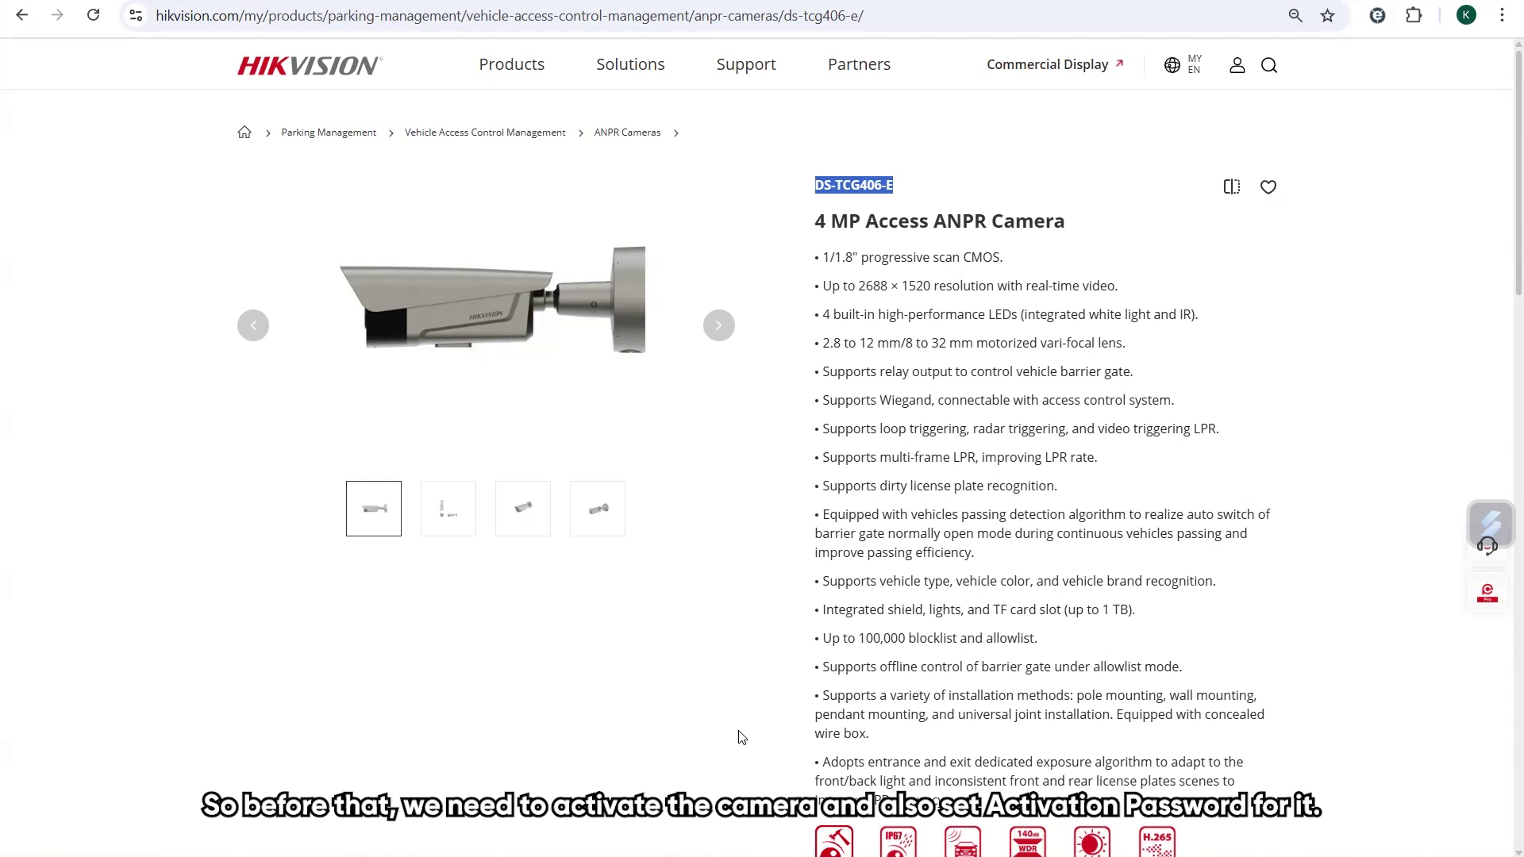
# Bring SADP forward and select the DS-TCG406-E camera at 192.168.50.161.
pyautogui.moveTo(828, 853)
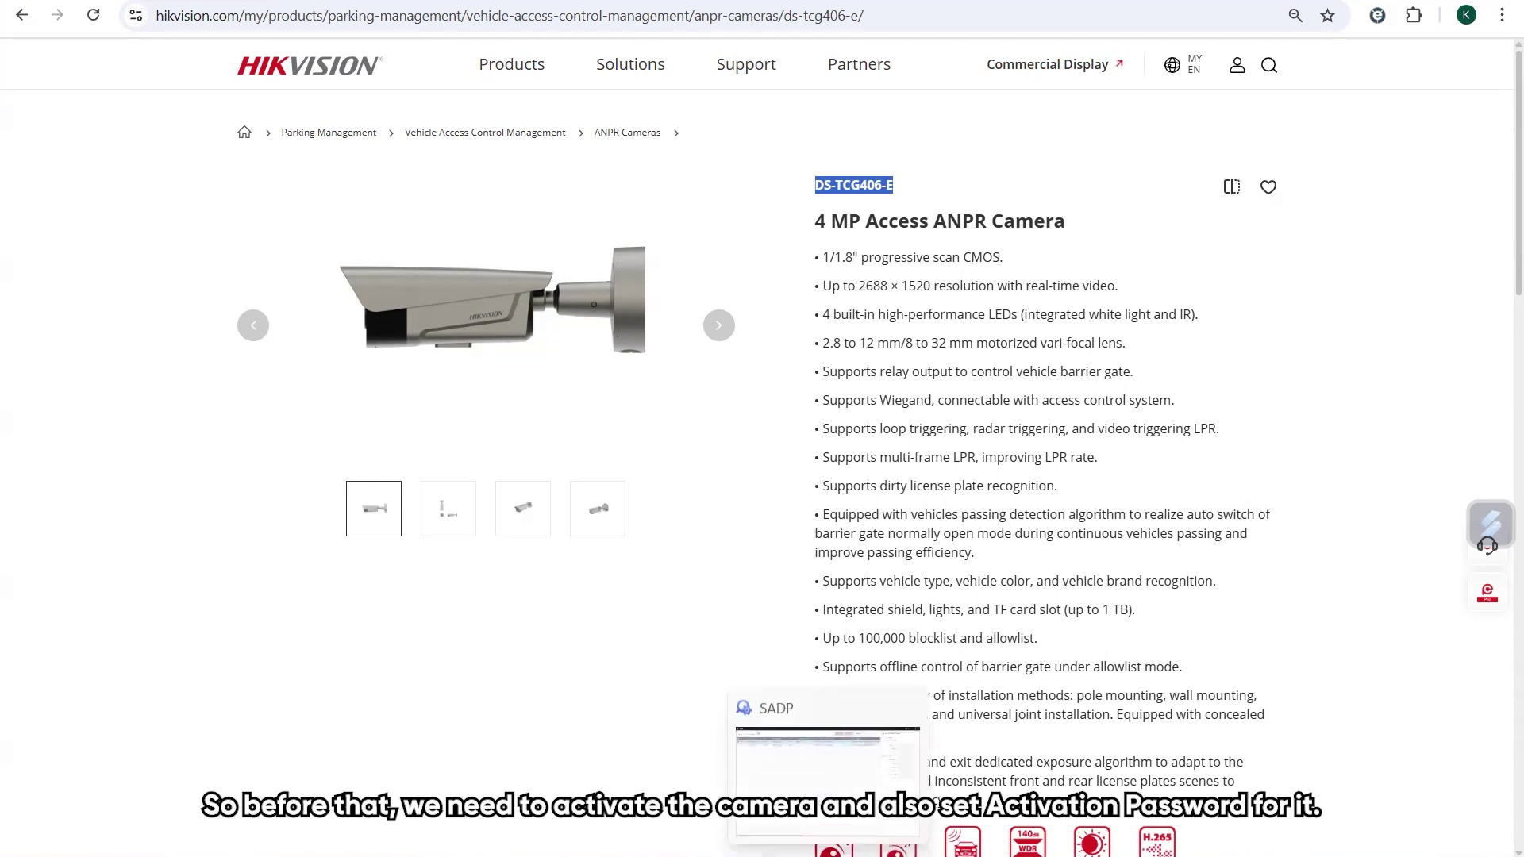
pyautogui.click(828, 778)
pyautogui.click(190, 105)
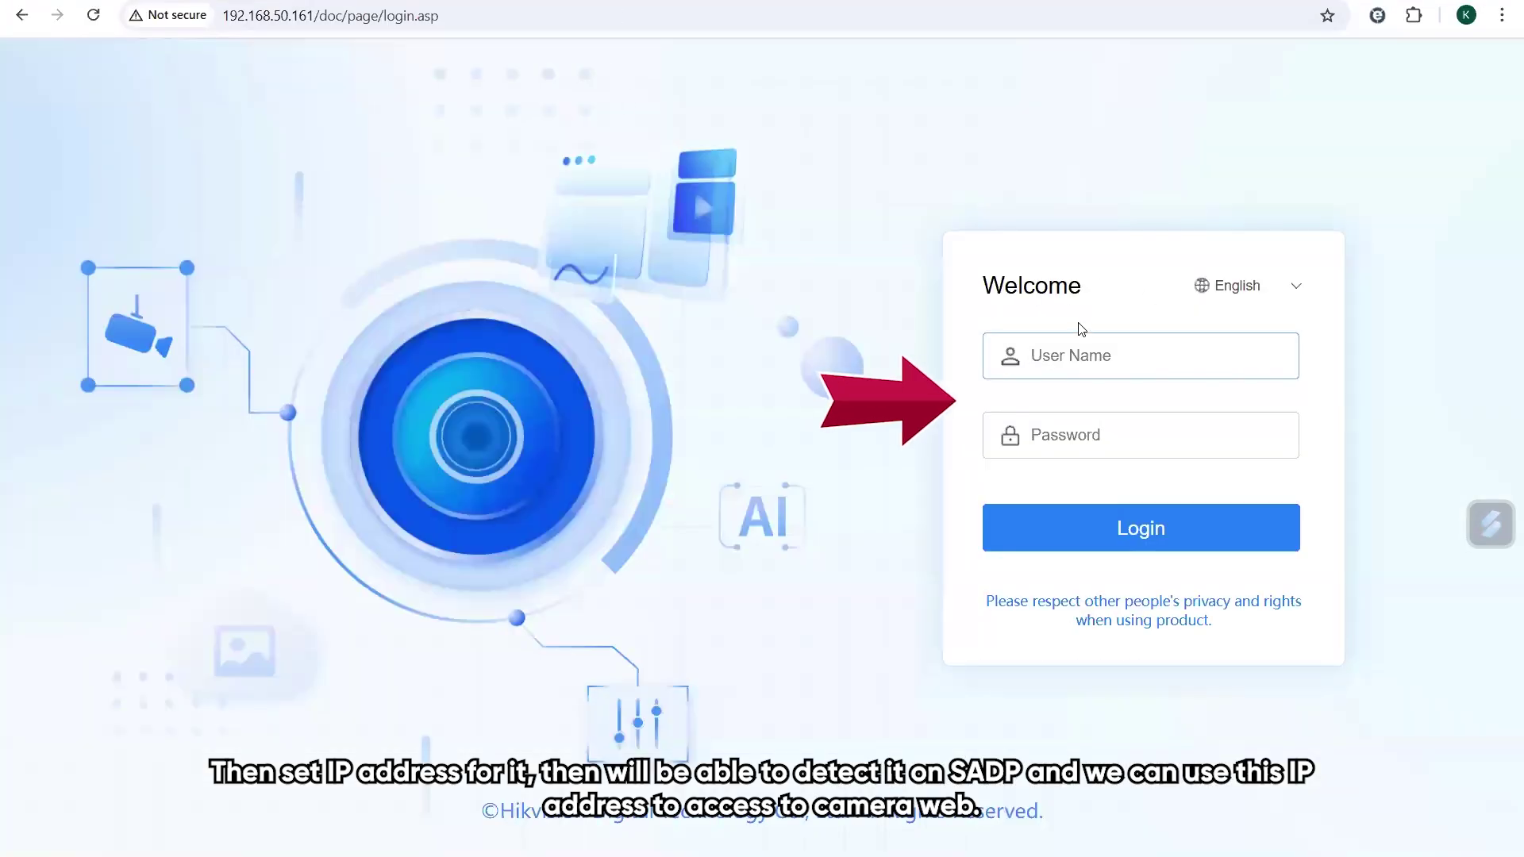
# Enter user name admin and the activation password on the camera login page.
pyautogui.click(1094, 361)
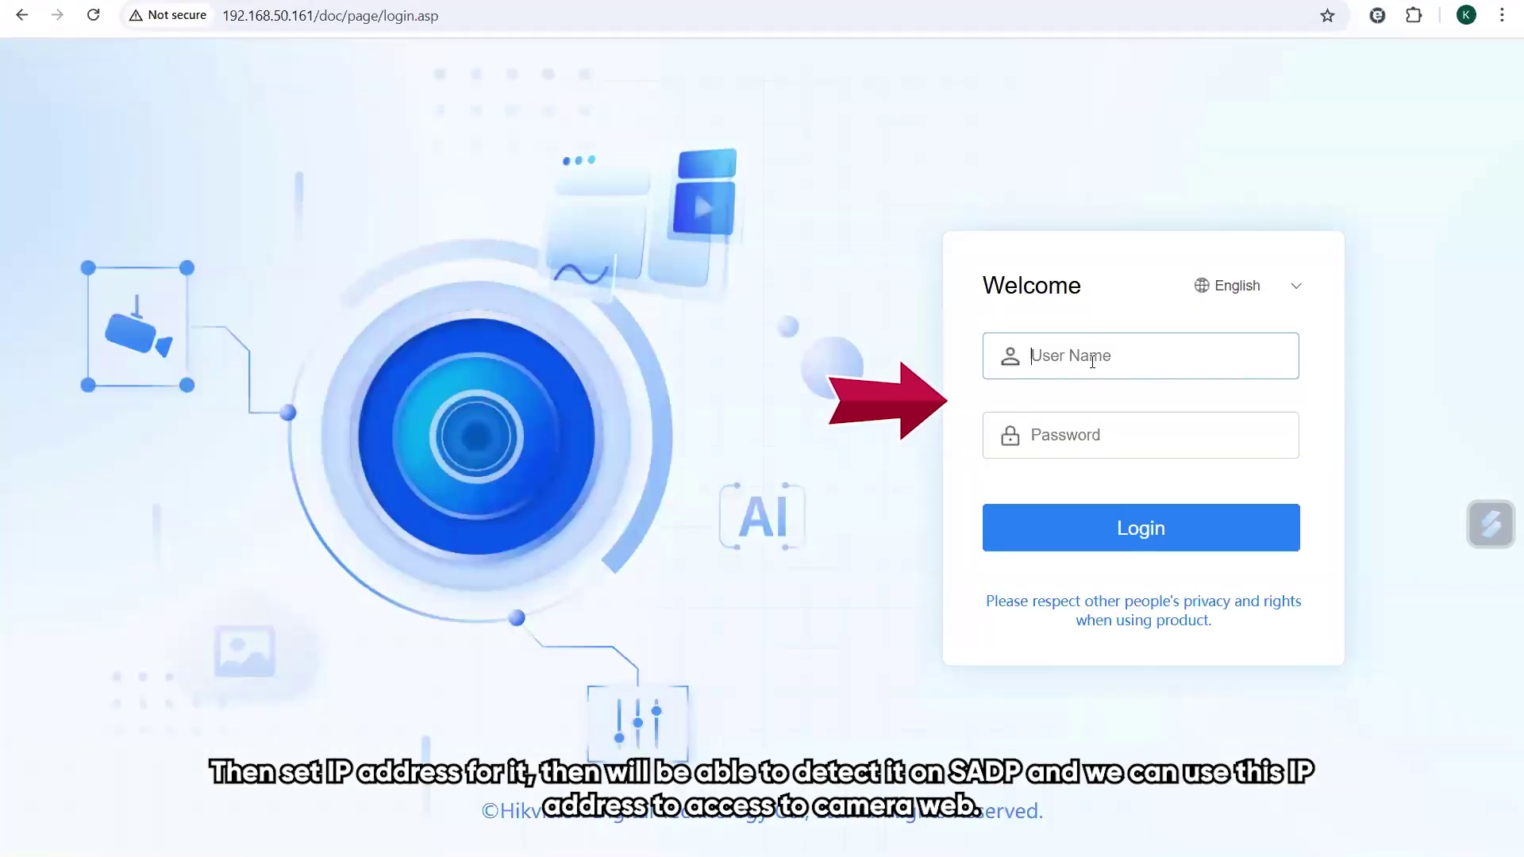
pyautogui.write('admin')
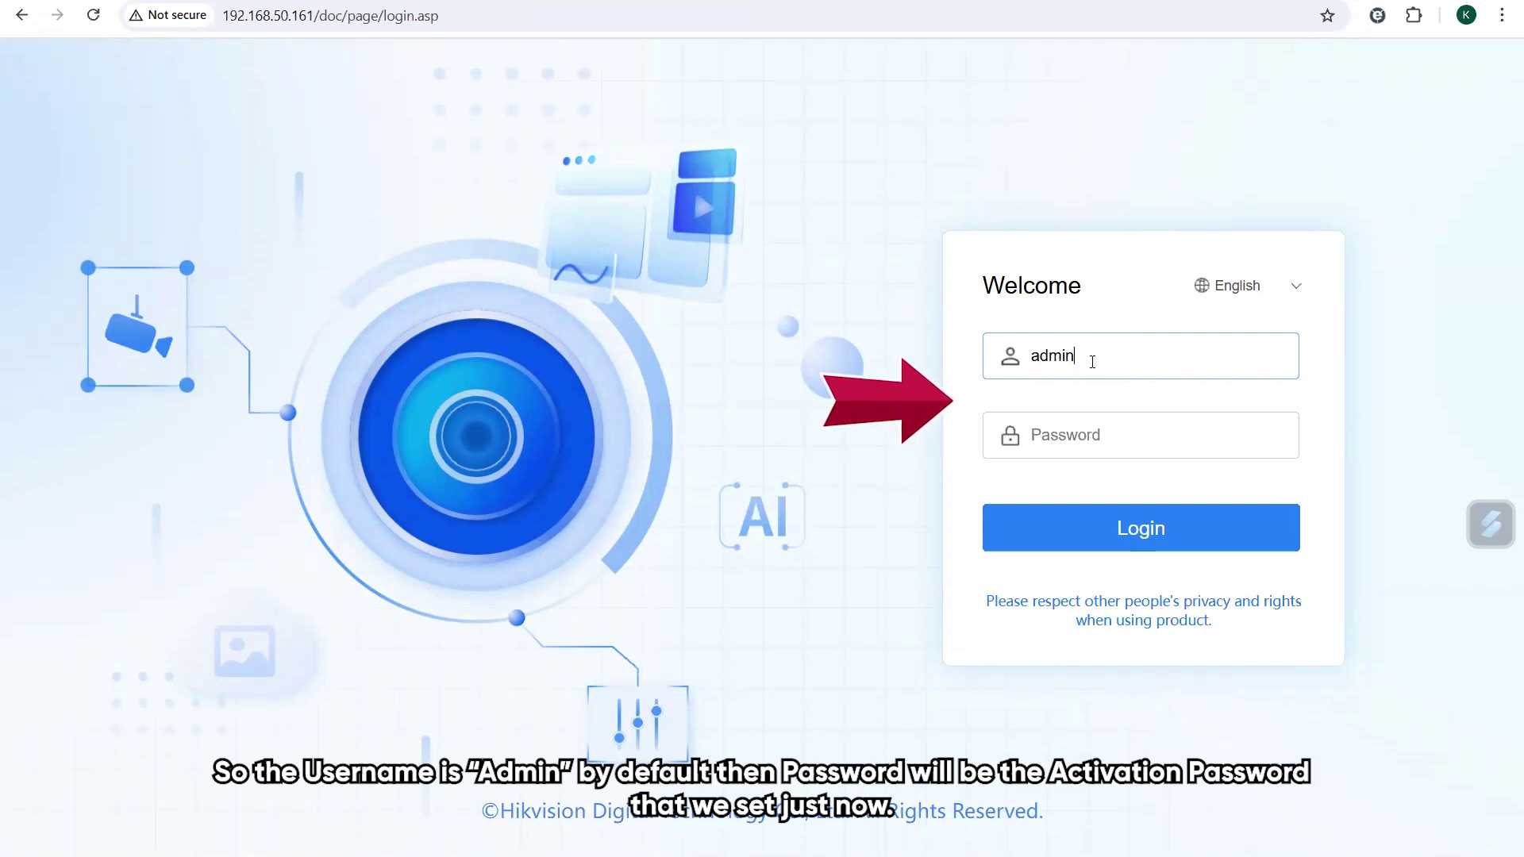
pyautogui.press('Tab')
pyautogui.write('•••••')
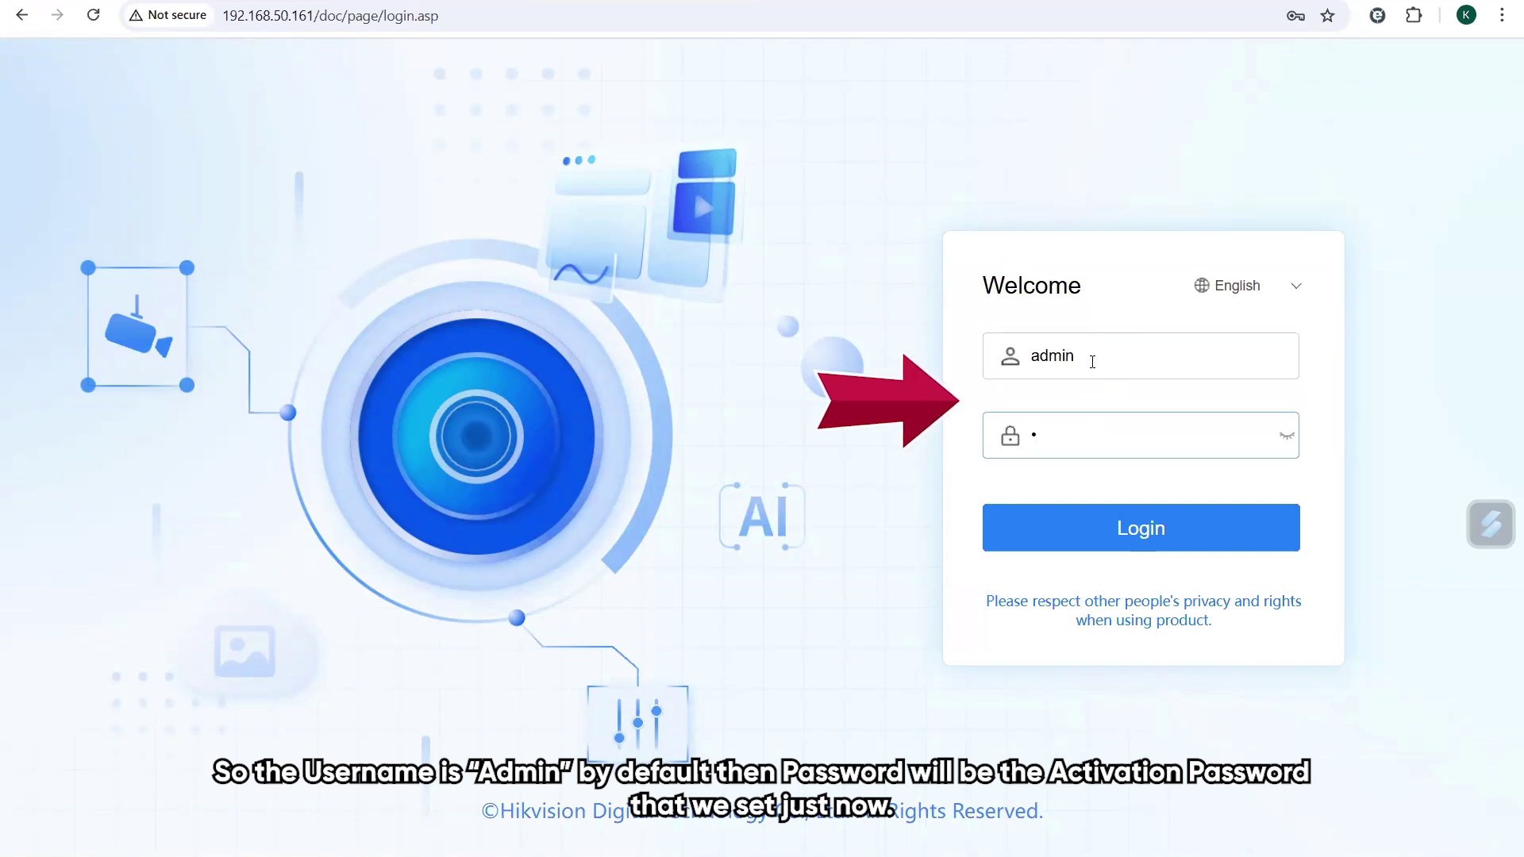
pyautogui.write('••••')
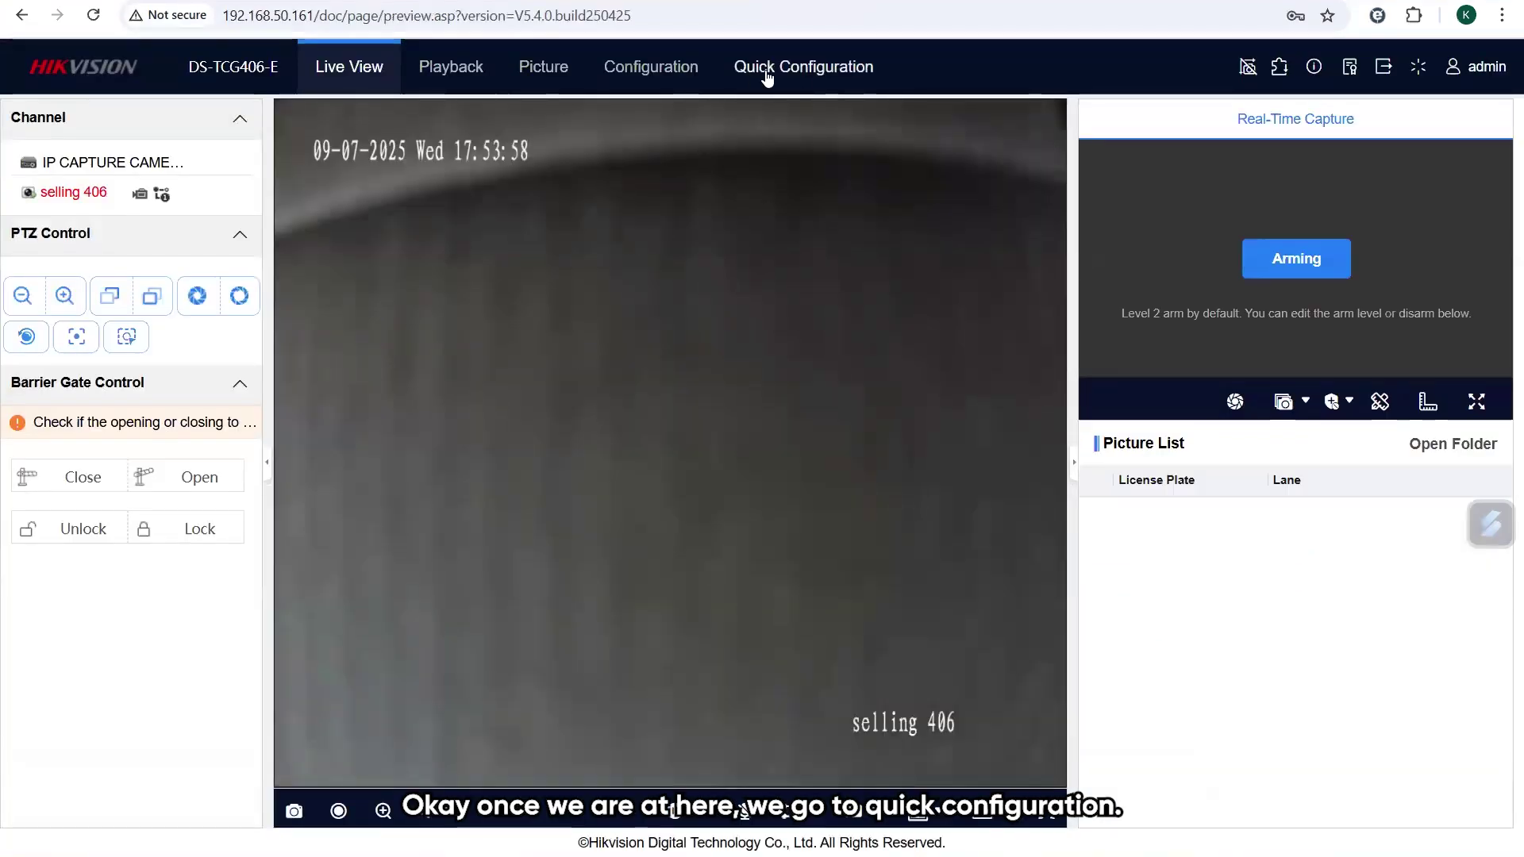
# Start Quick Configuration in License Plate Recognition System mode and continue to Basic Parameters.
pyautogui.click(765, 70)
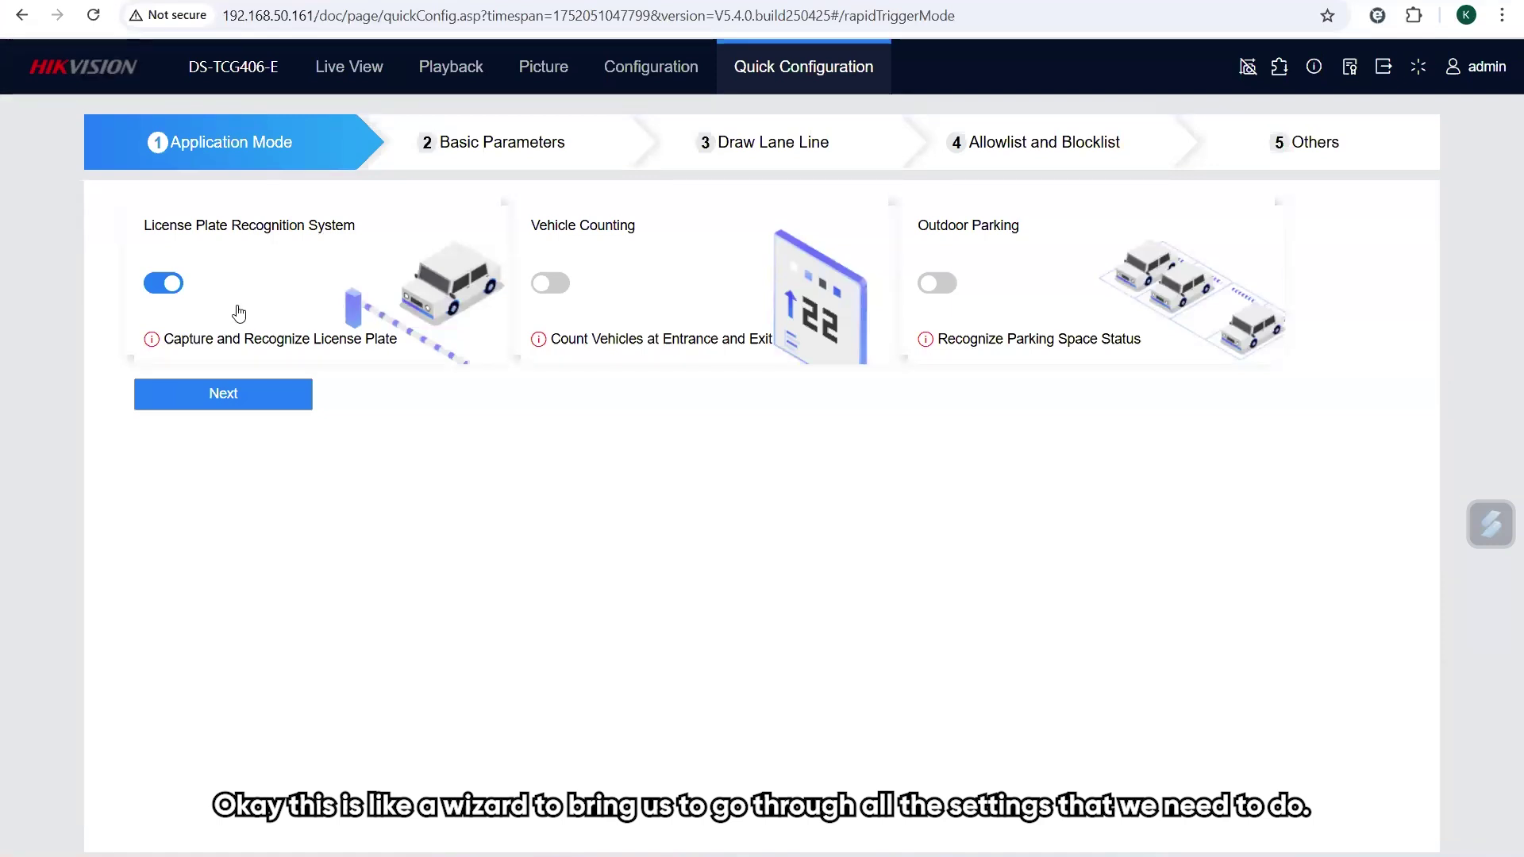
pyautogui.click(223, 394)
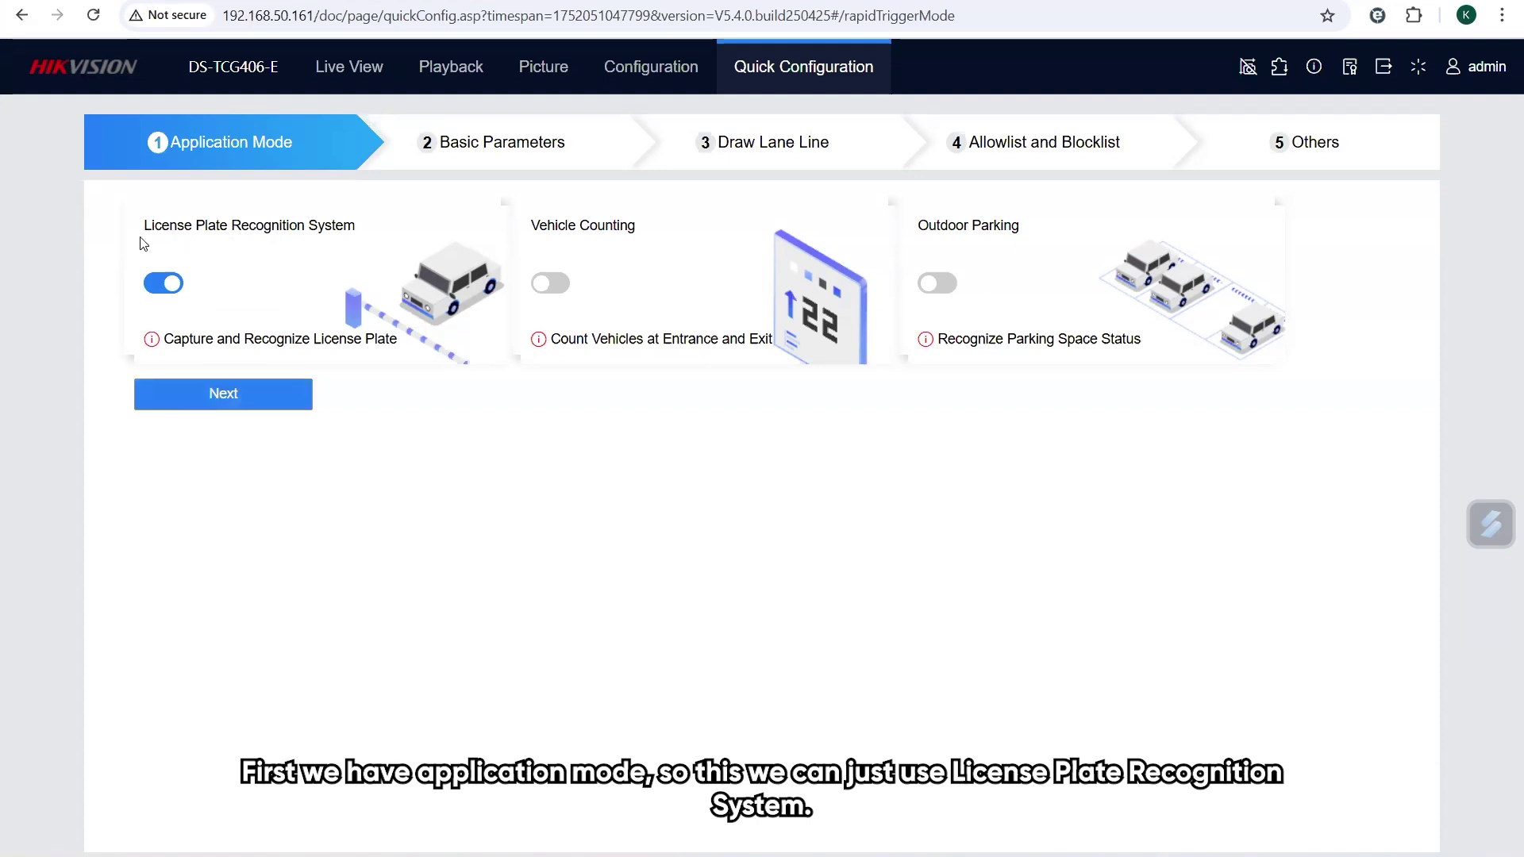
pyautogui.click(248, 401)
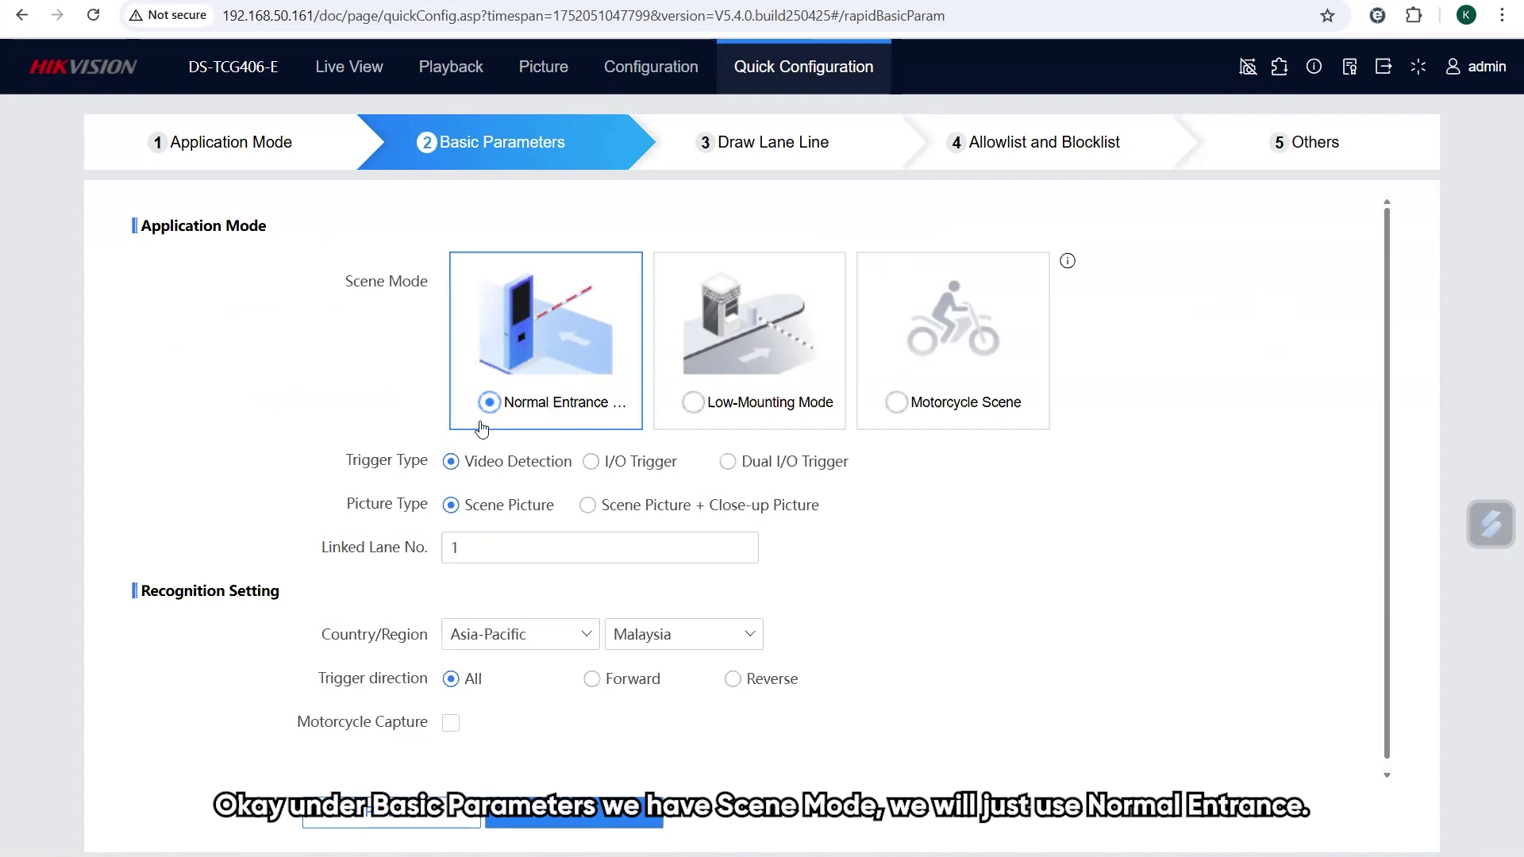
# Review Basic Parameters: Normal Entrance, Video Detection, Asia-Pacific/Malaysia and All directions.
pyautogui.scroll(-1, 363, 388)
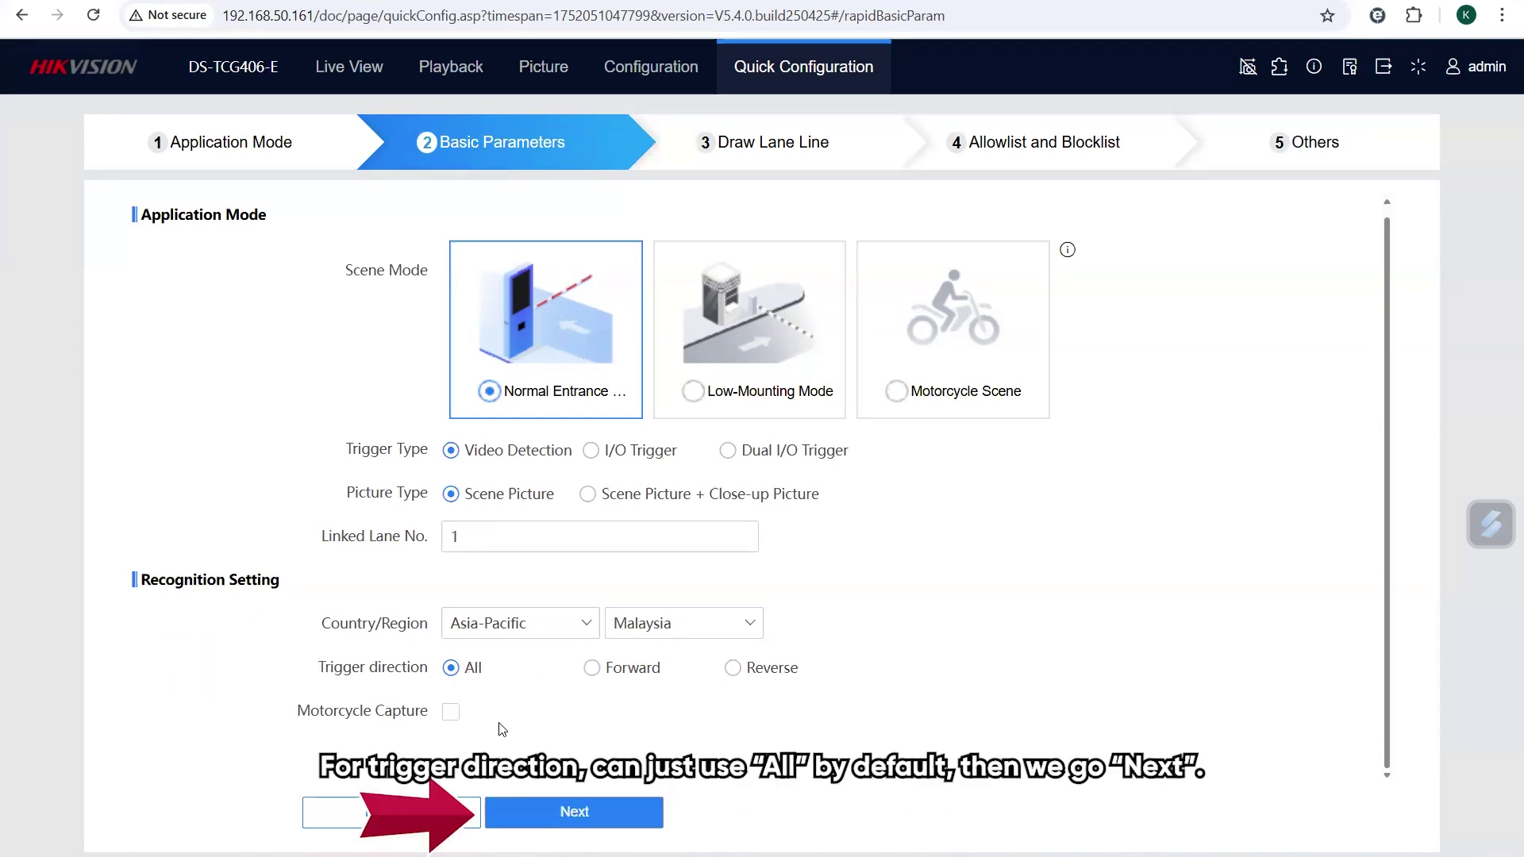
pyautogui.click(601, 815)
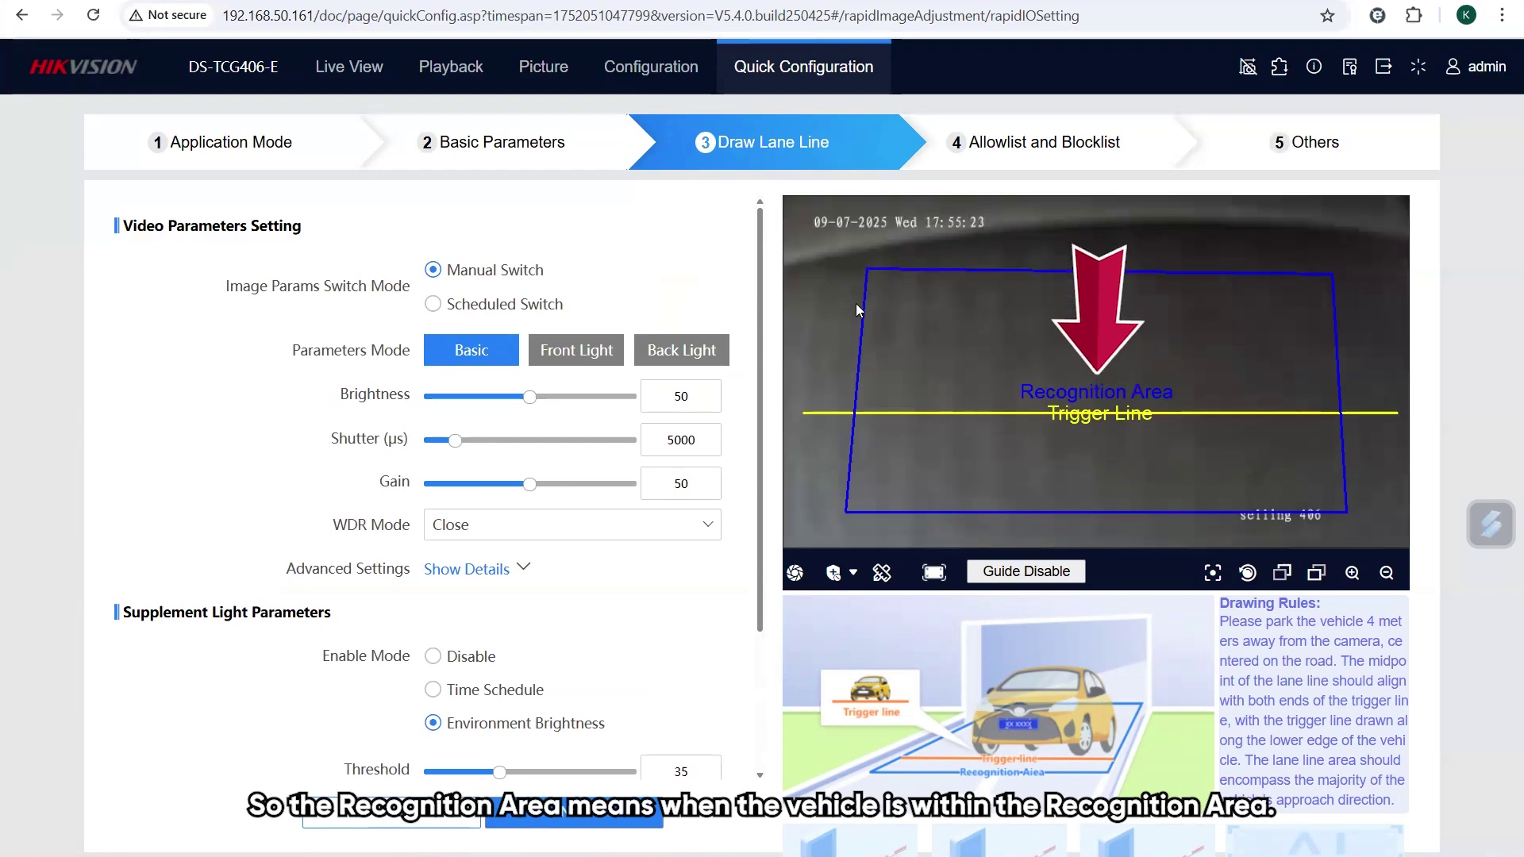
pyautogui.click(936, 510)
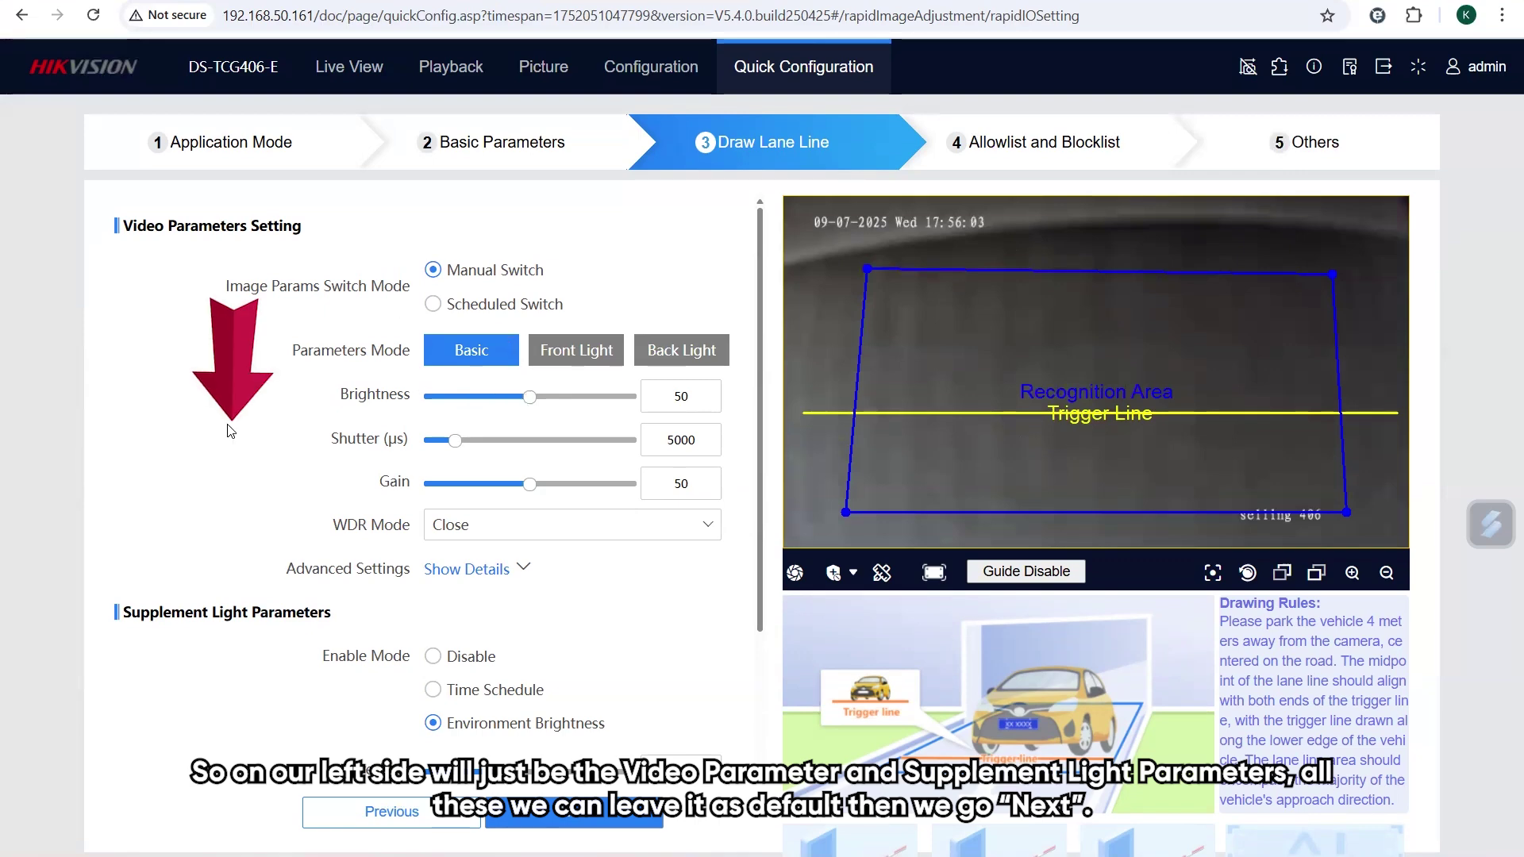
pyautogui.scroll(-2, 230, 432)
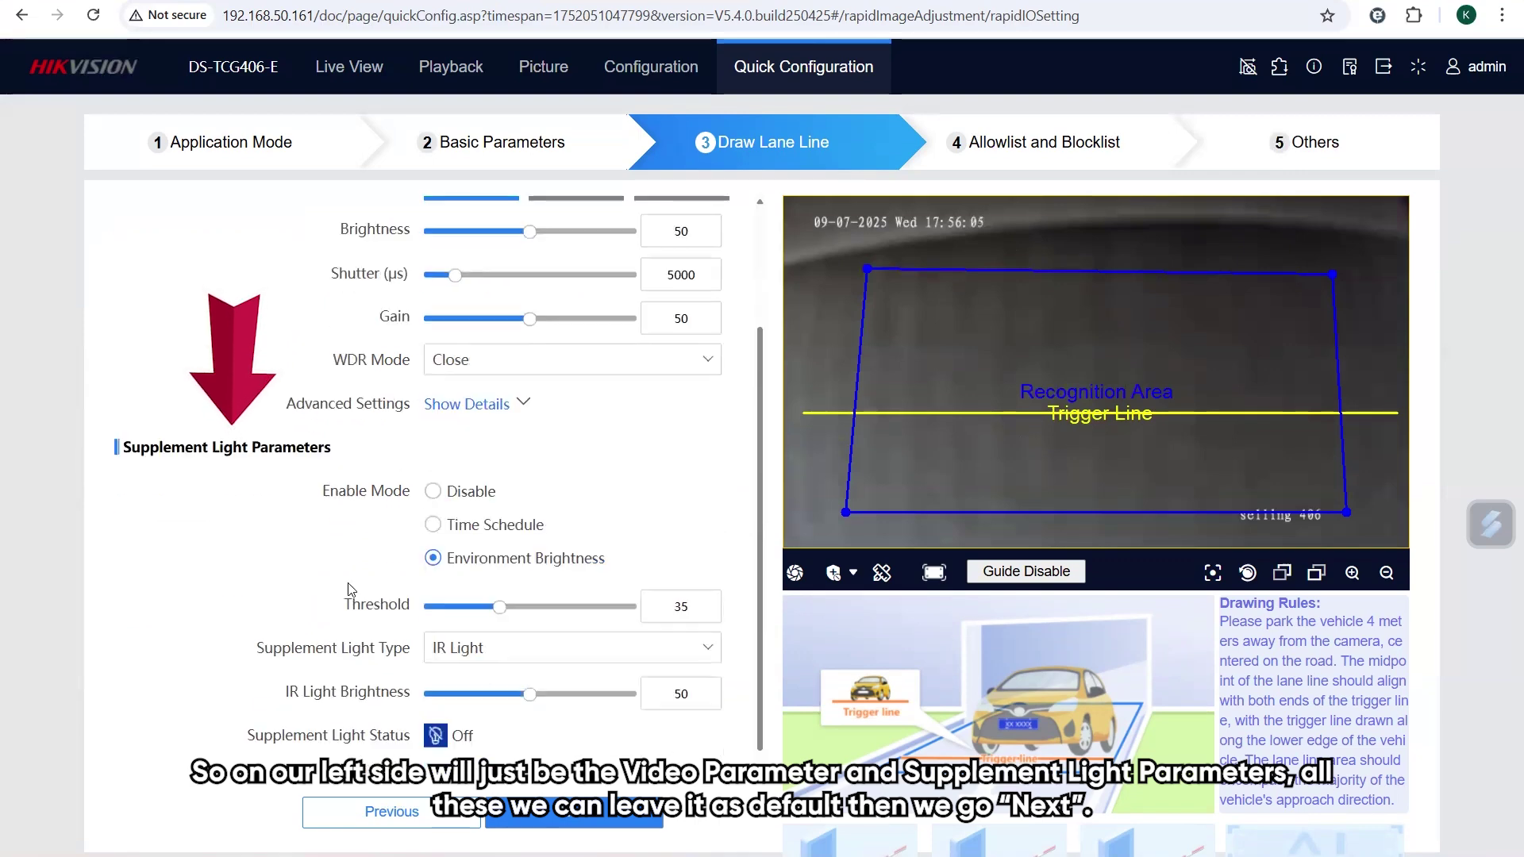
pyautogui.scroll(-1, 282, 536)
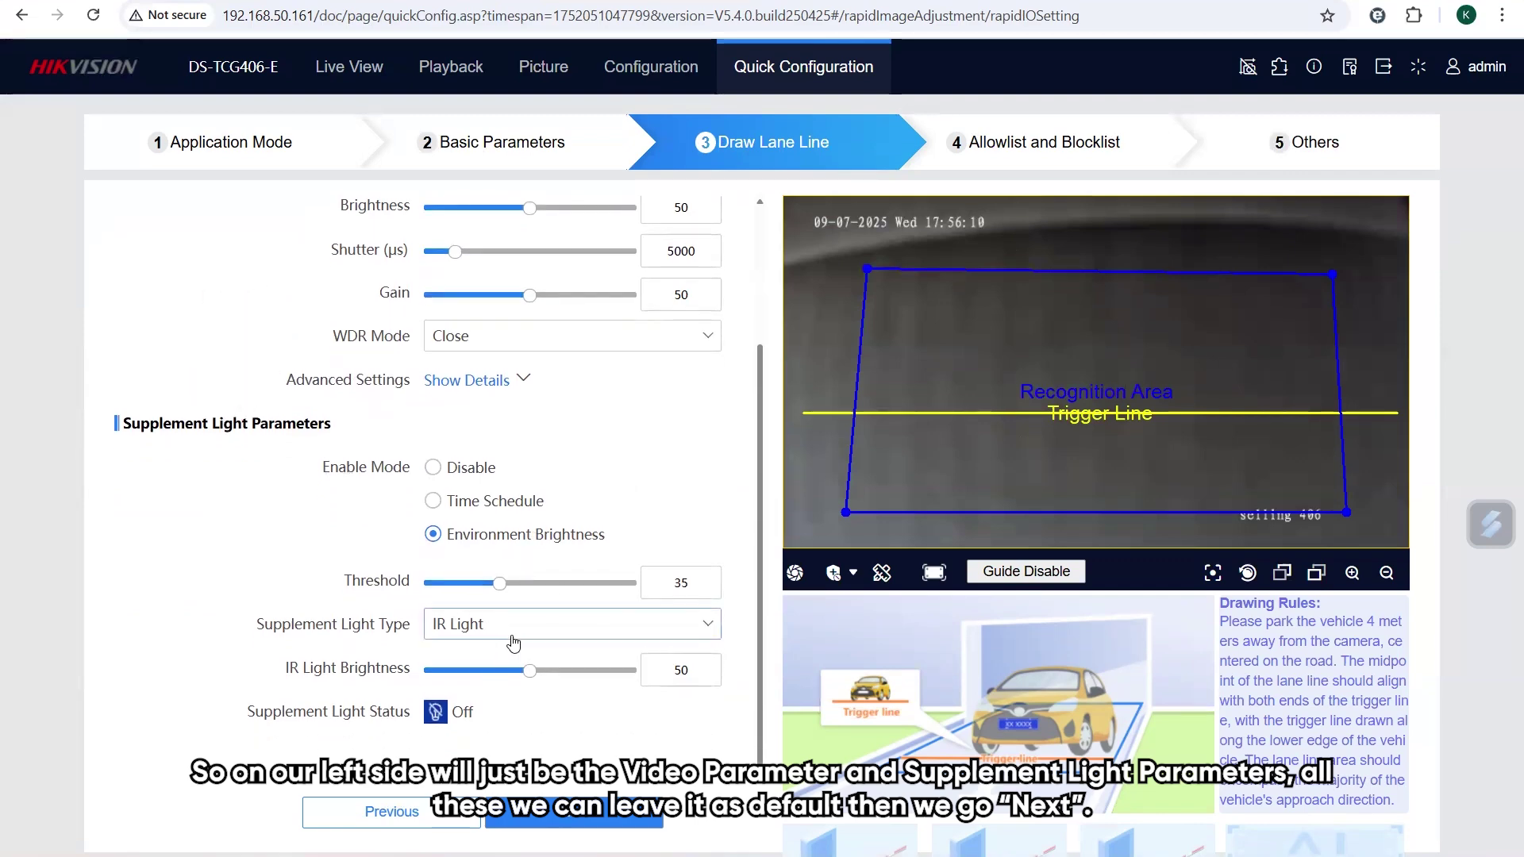
# Pass the Allowlist and Blocklist step with By Camera and Registered Vehicle selected.
pyautogui.click(610, 831)
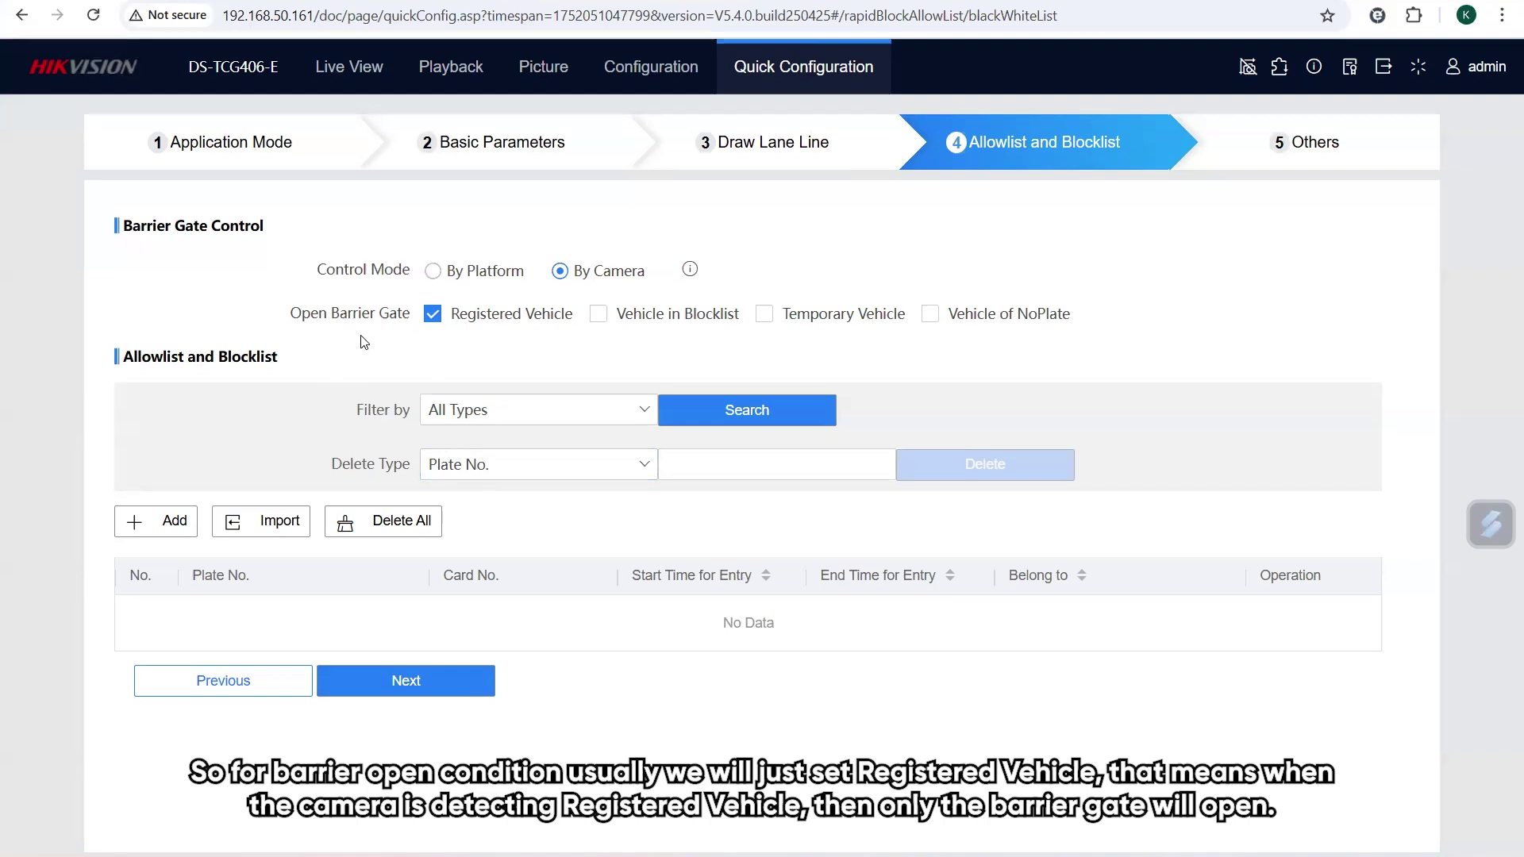
pyautogui.click(406, 681)
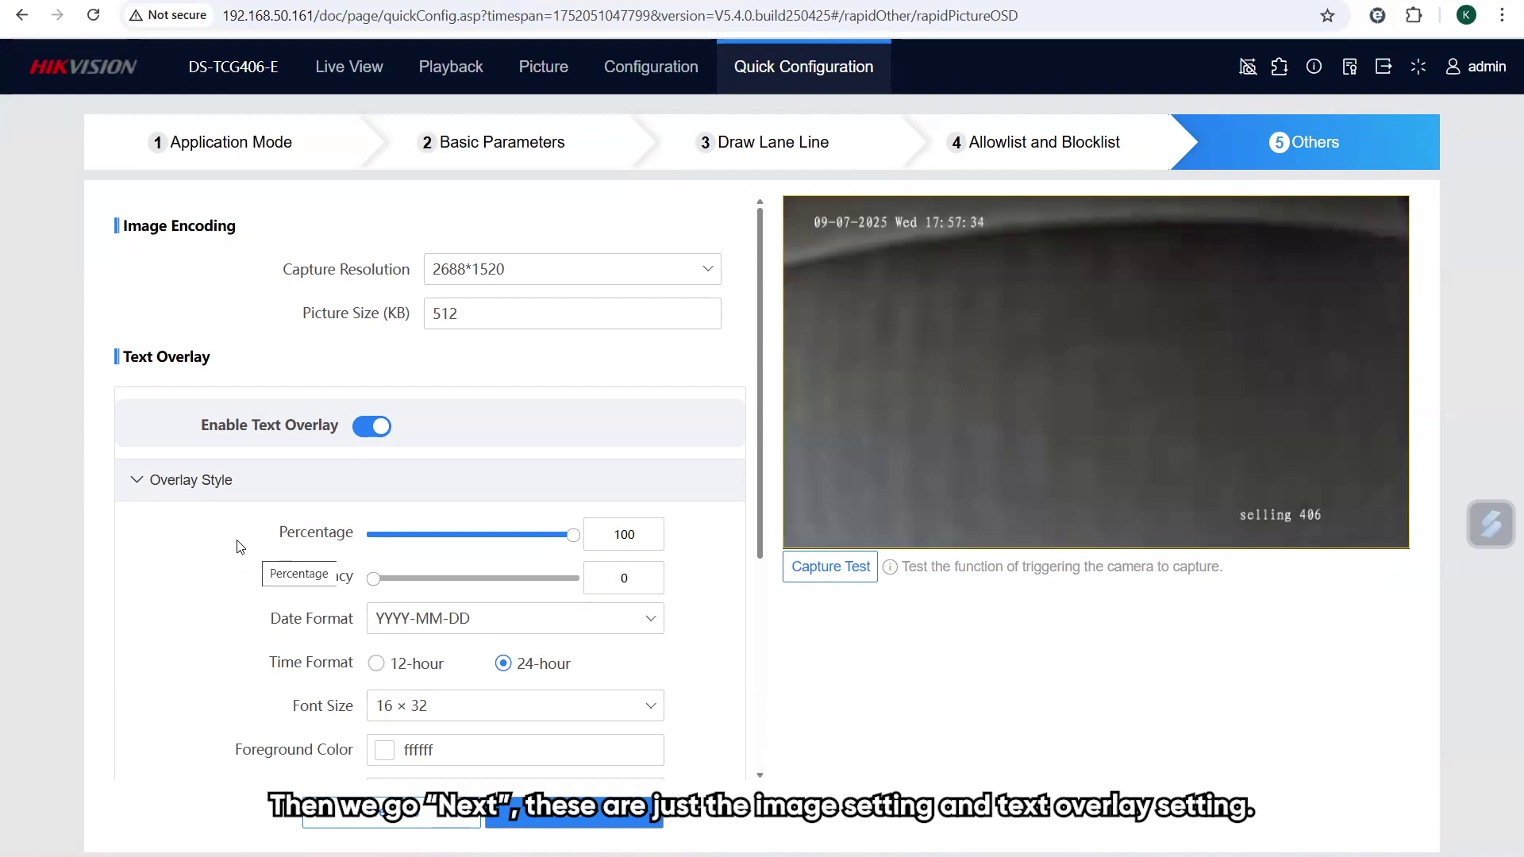
# Keep the default Image Encoding and Text Overlay settings and save the wizard configuration.
pyautogui.scroll(-3, 240, 547)
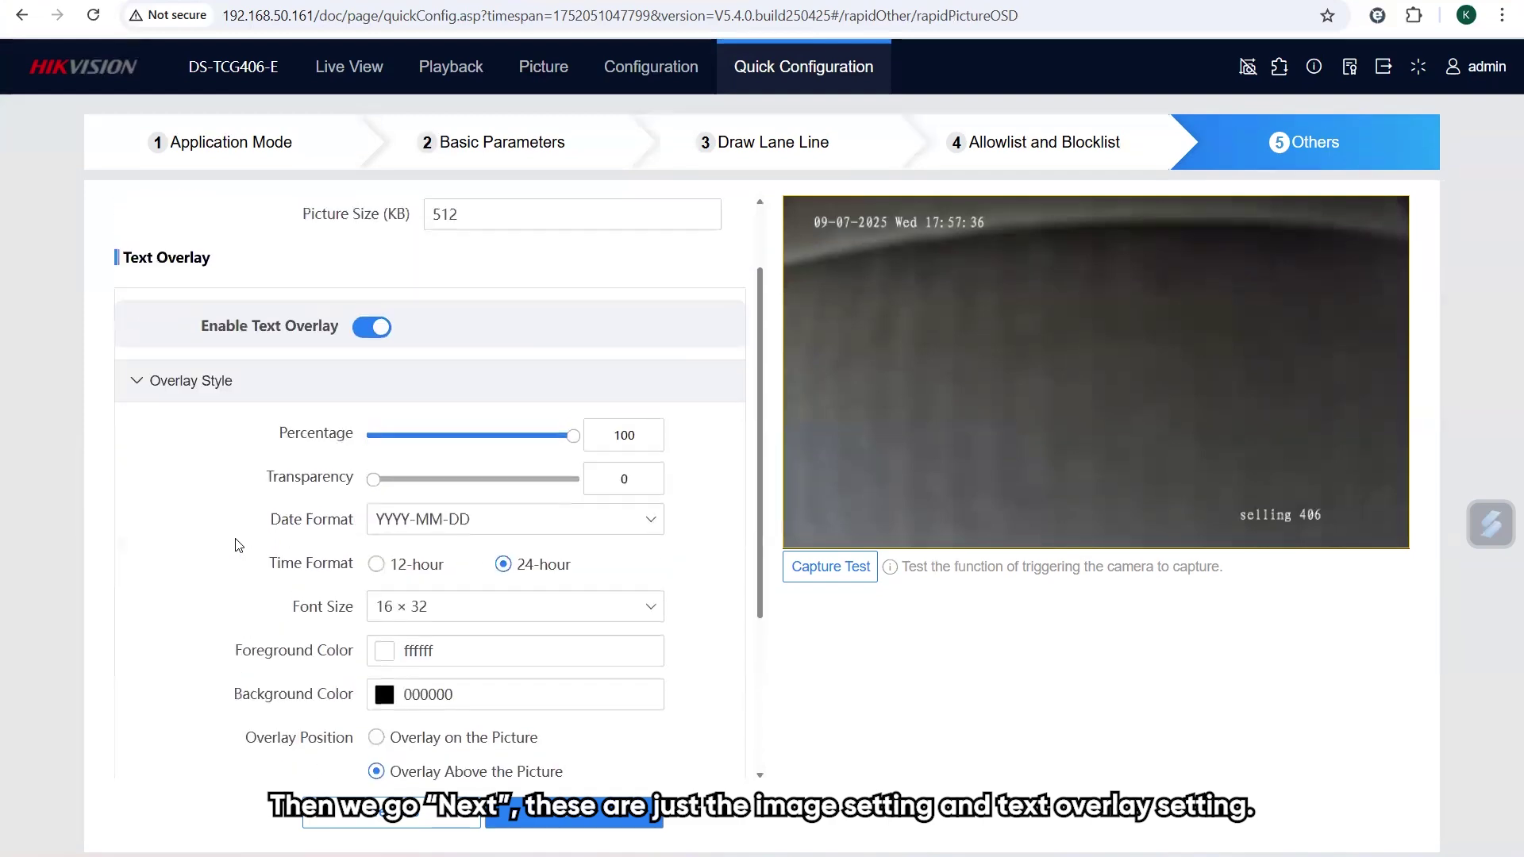
pyautogui.scroll(-3, 235, 545)
pyautogui.scroll(2, 294, 548)
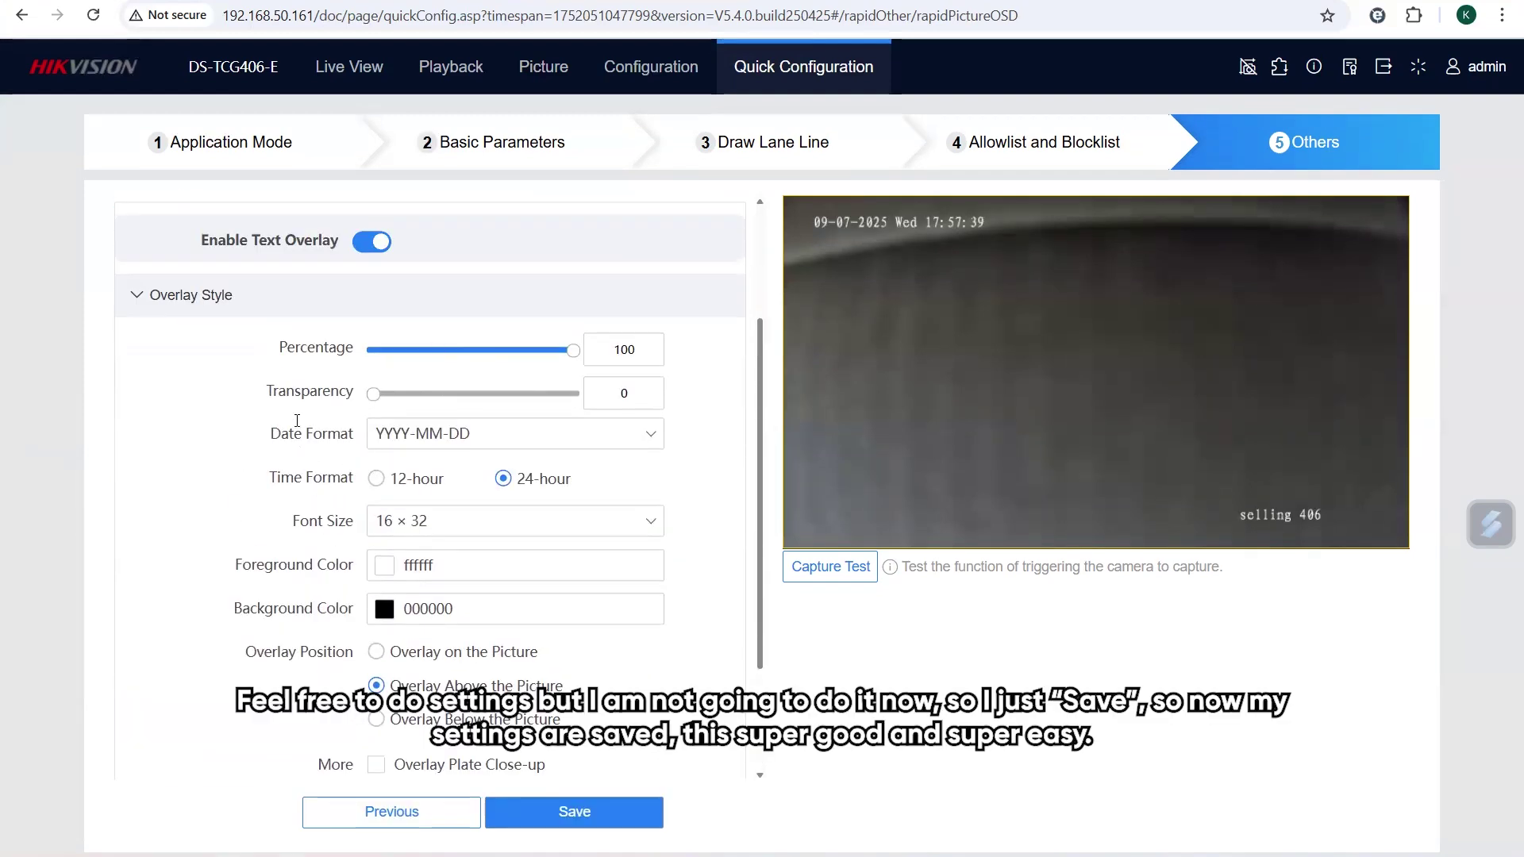
pyautogui.scroll(5, 272, 548)
pyautogui.scroll(-5, 318, 531)
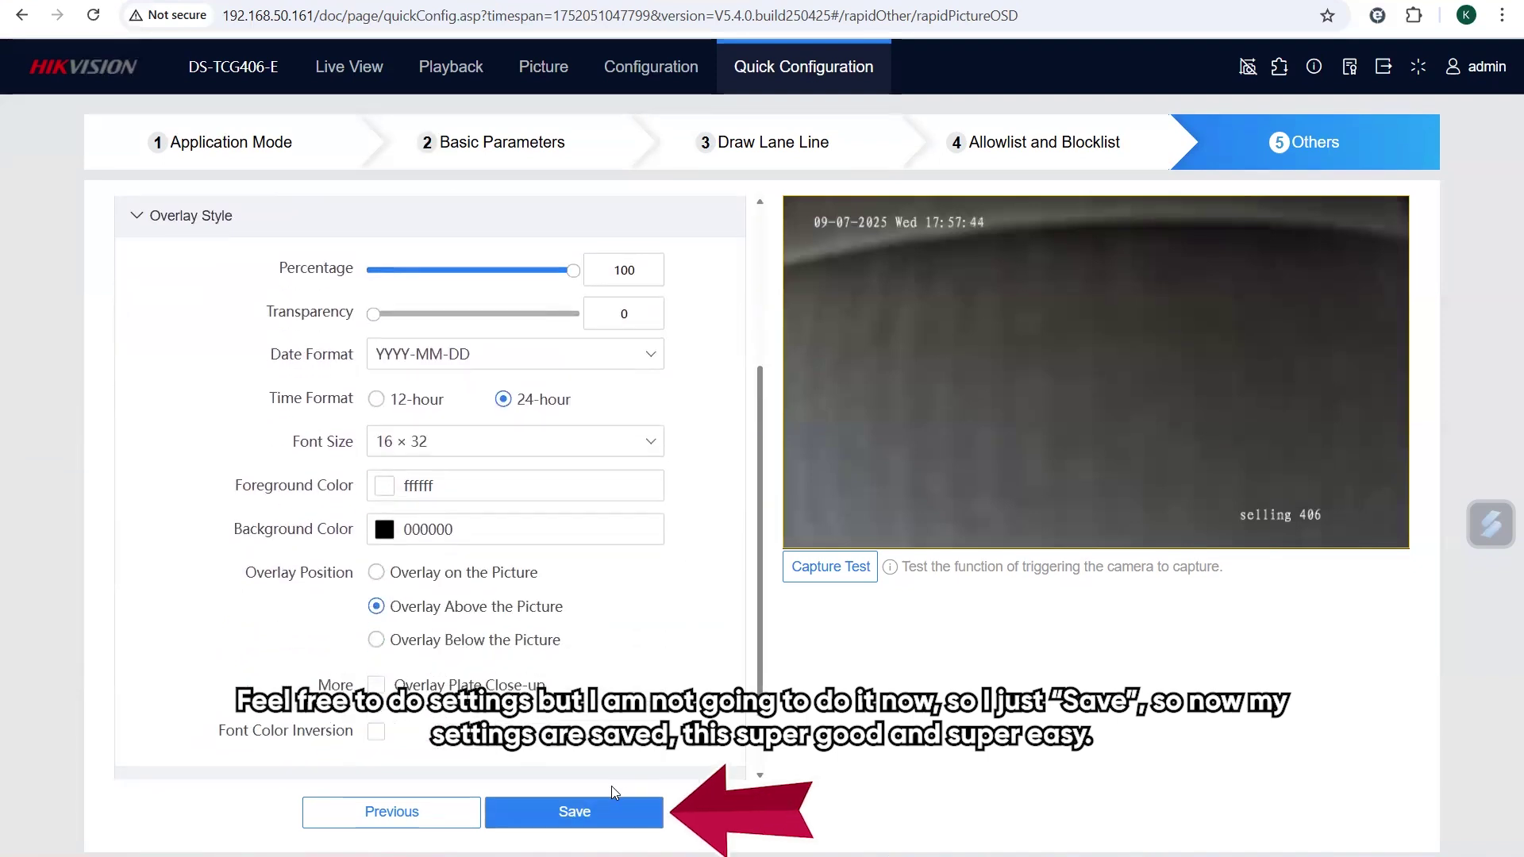
pyautogui.click(612, 813)
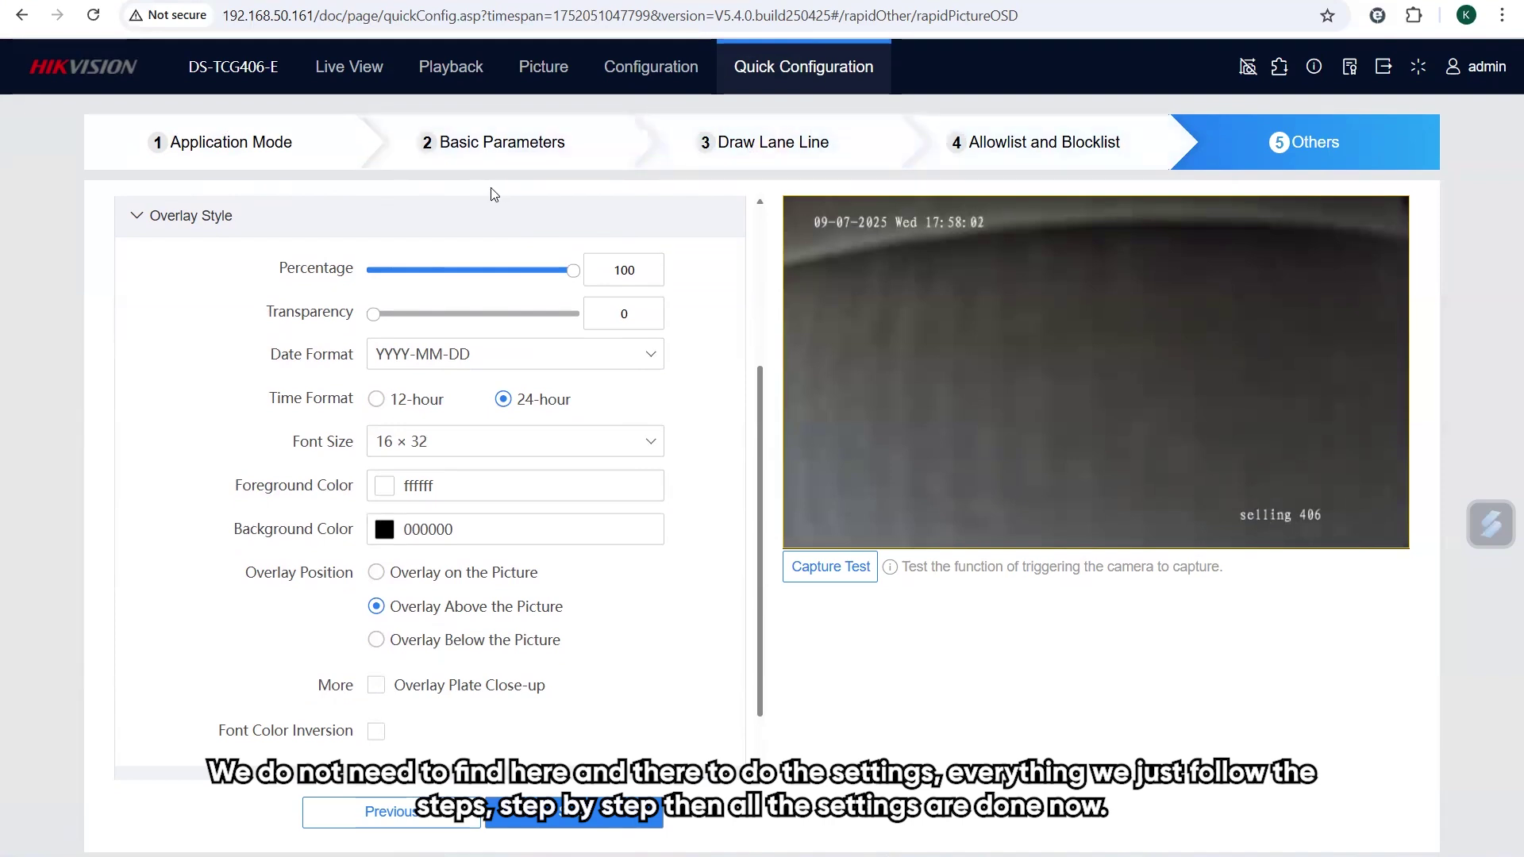
# Re-enable the Hik-Connect Platform under Network > Data Connection and save it.
pyautogui.click(651, 68)
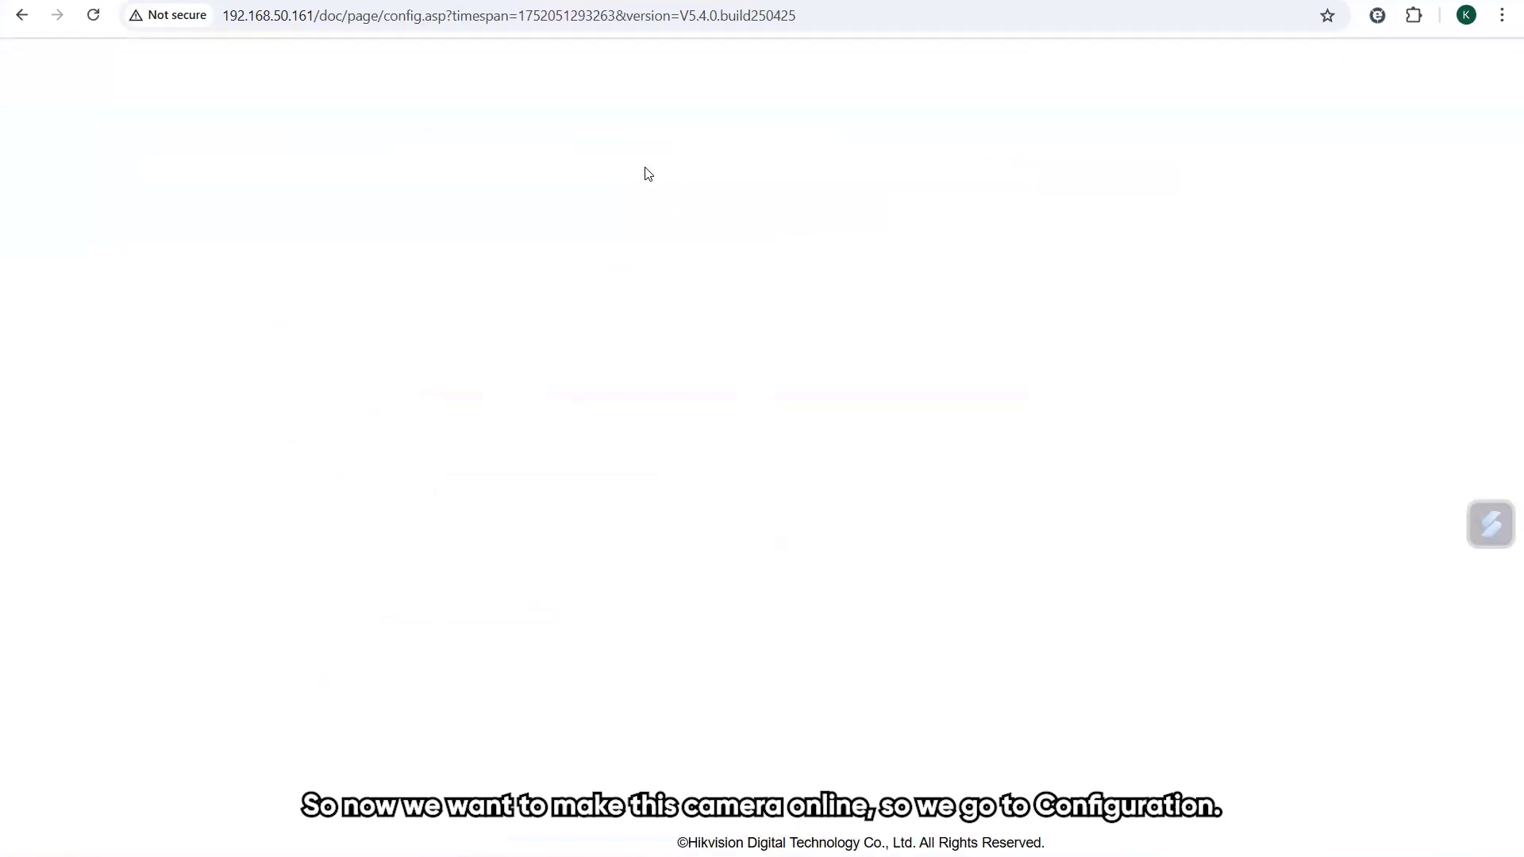
pyautogui.click(48, 299)
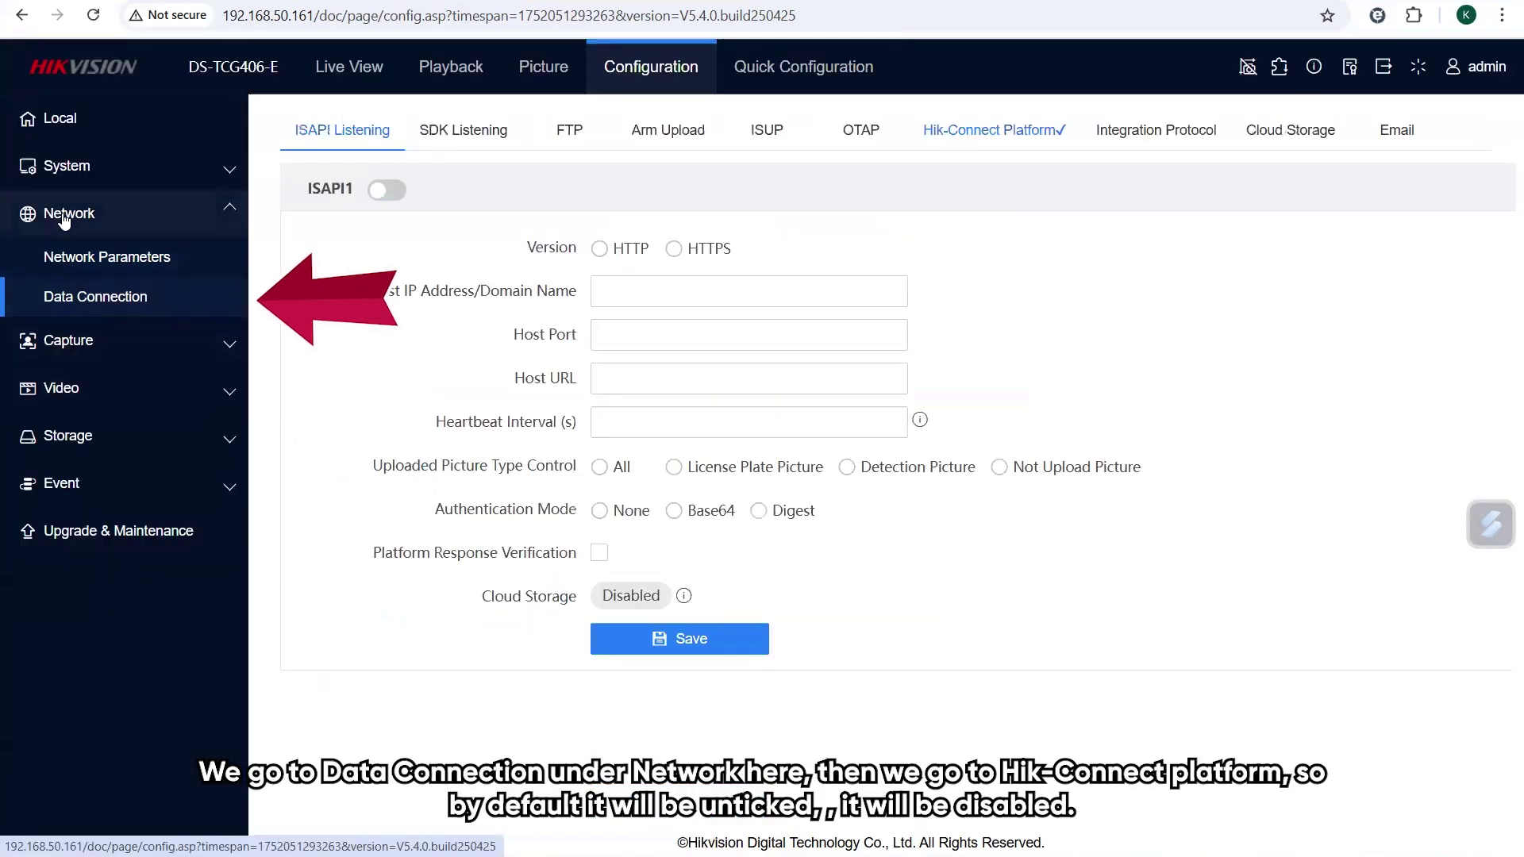
pyautogui.click(957, 140)
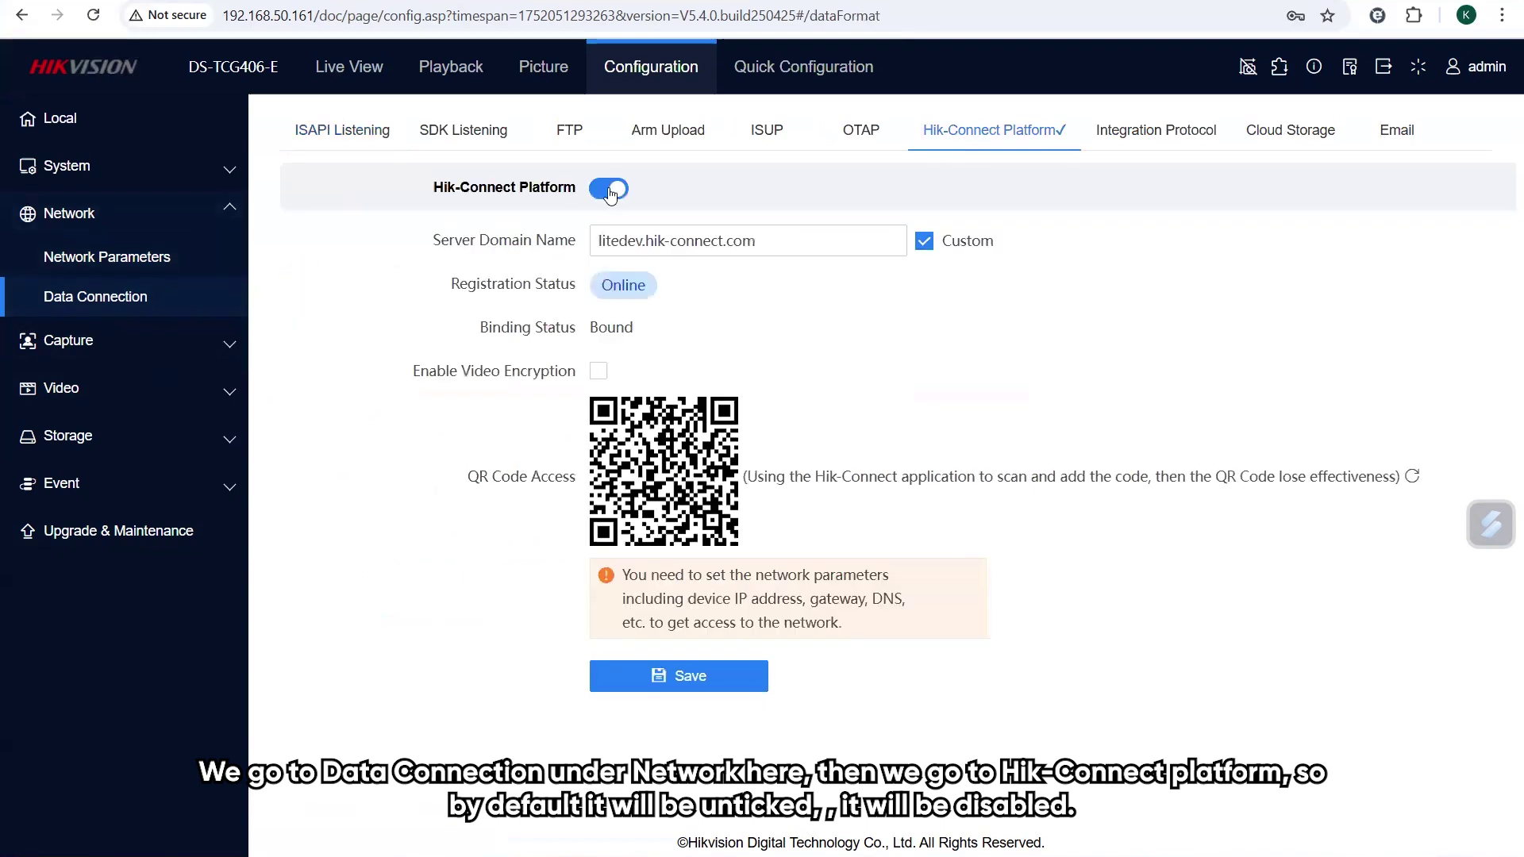
pyautogui.click(610, 192)
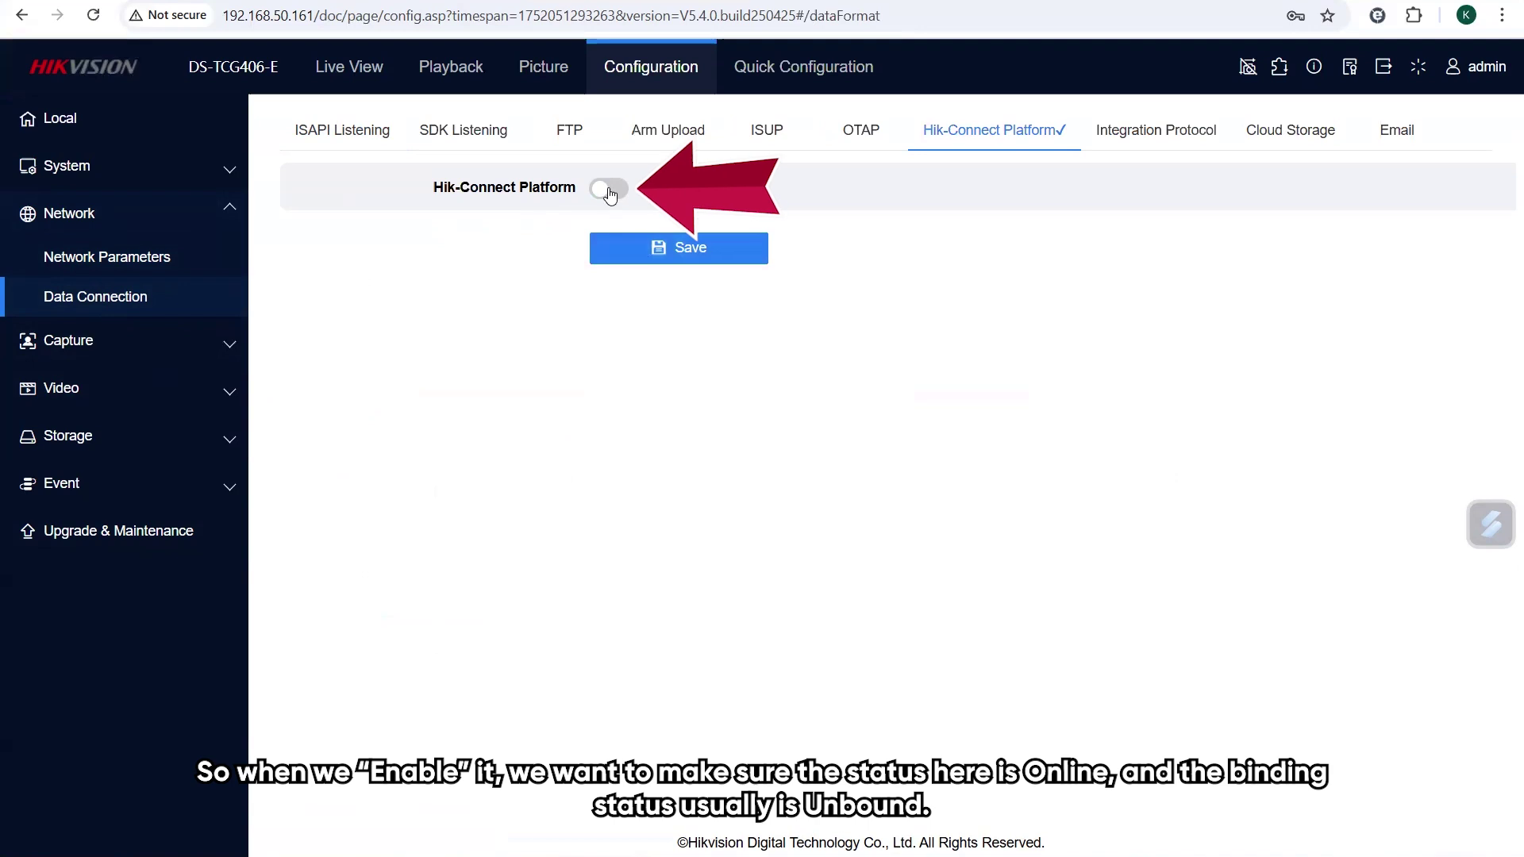
pyautogui.click(610, 193)
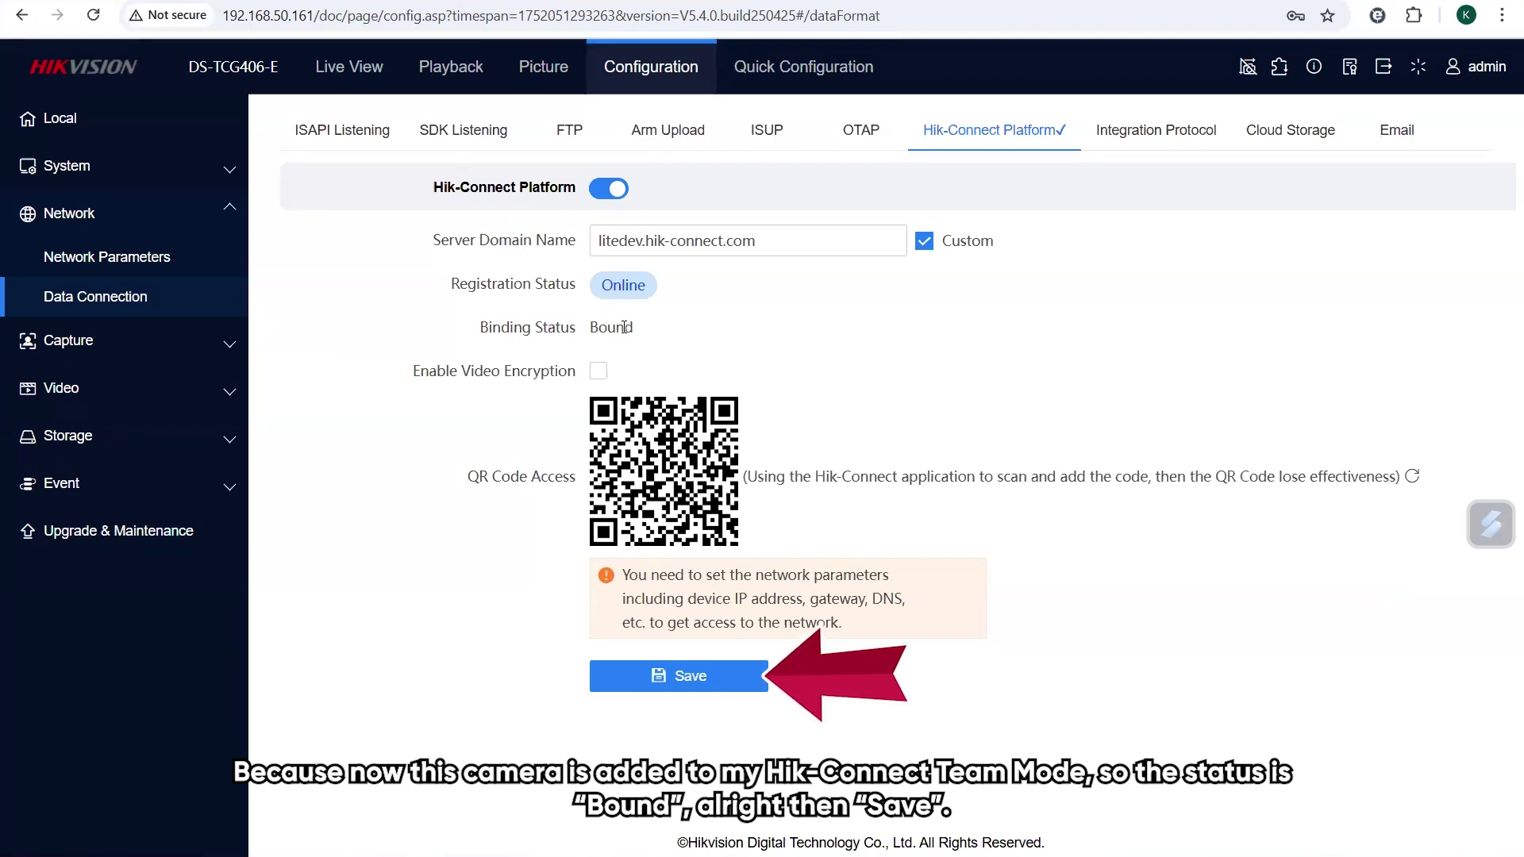
pyautogui.click(687, 681)
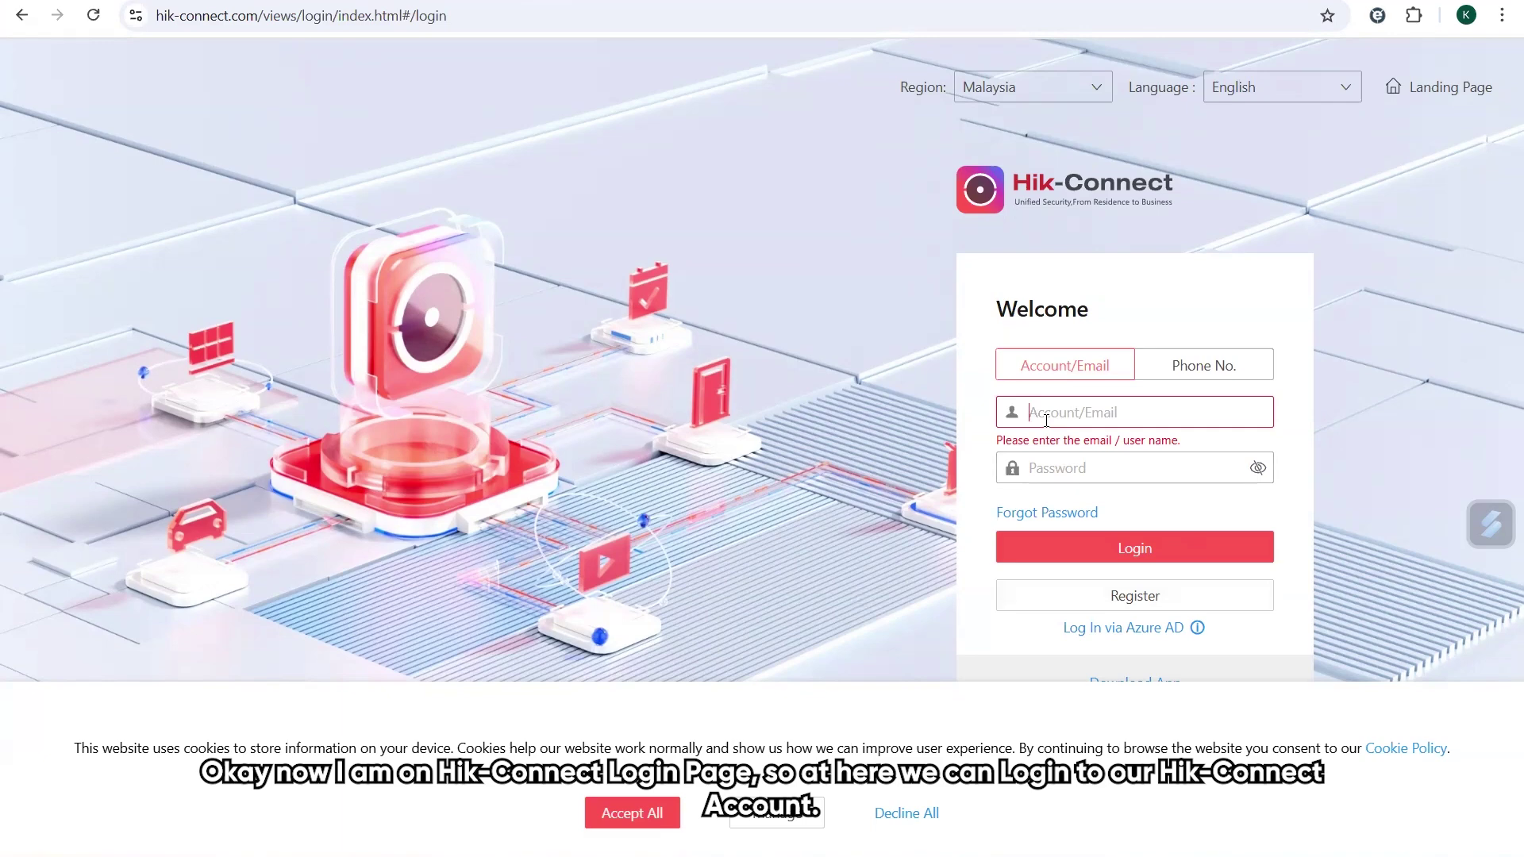
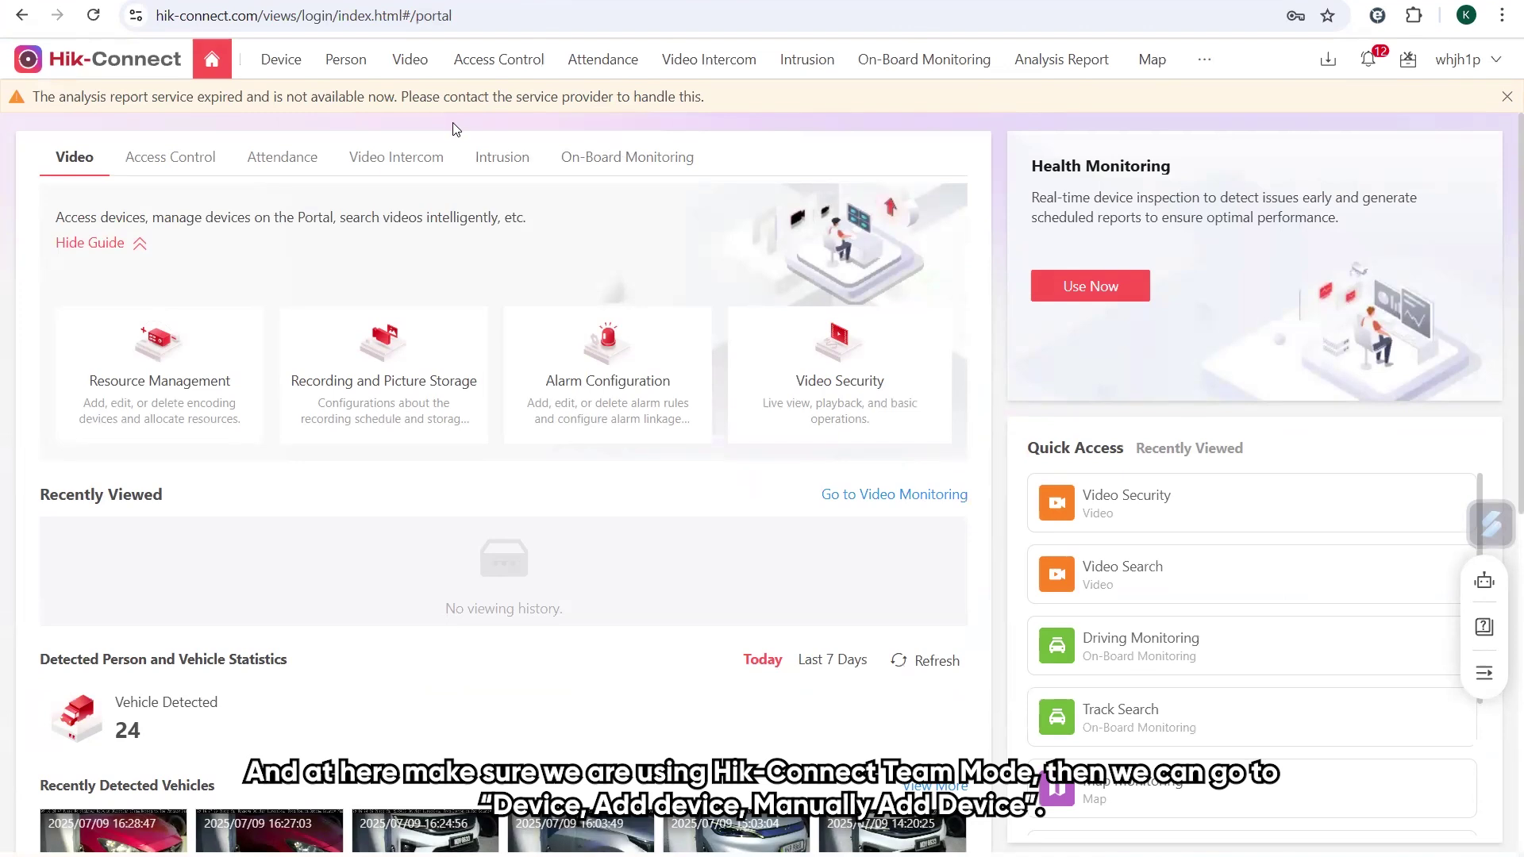
# Sign in to Hik-Connect with the team account e-mail and start adding a device.
pyautogui.click(281, 60)
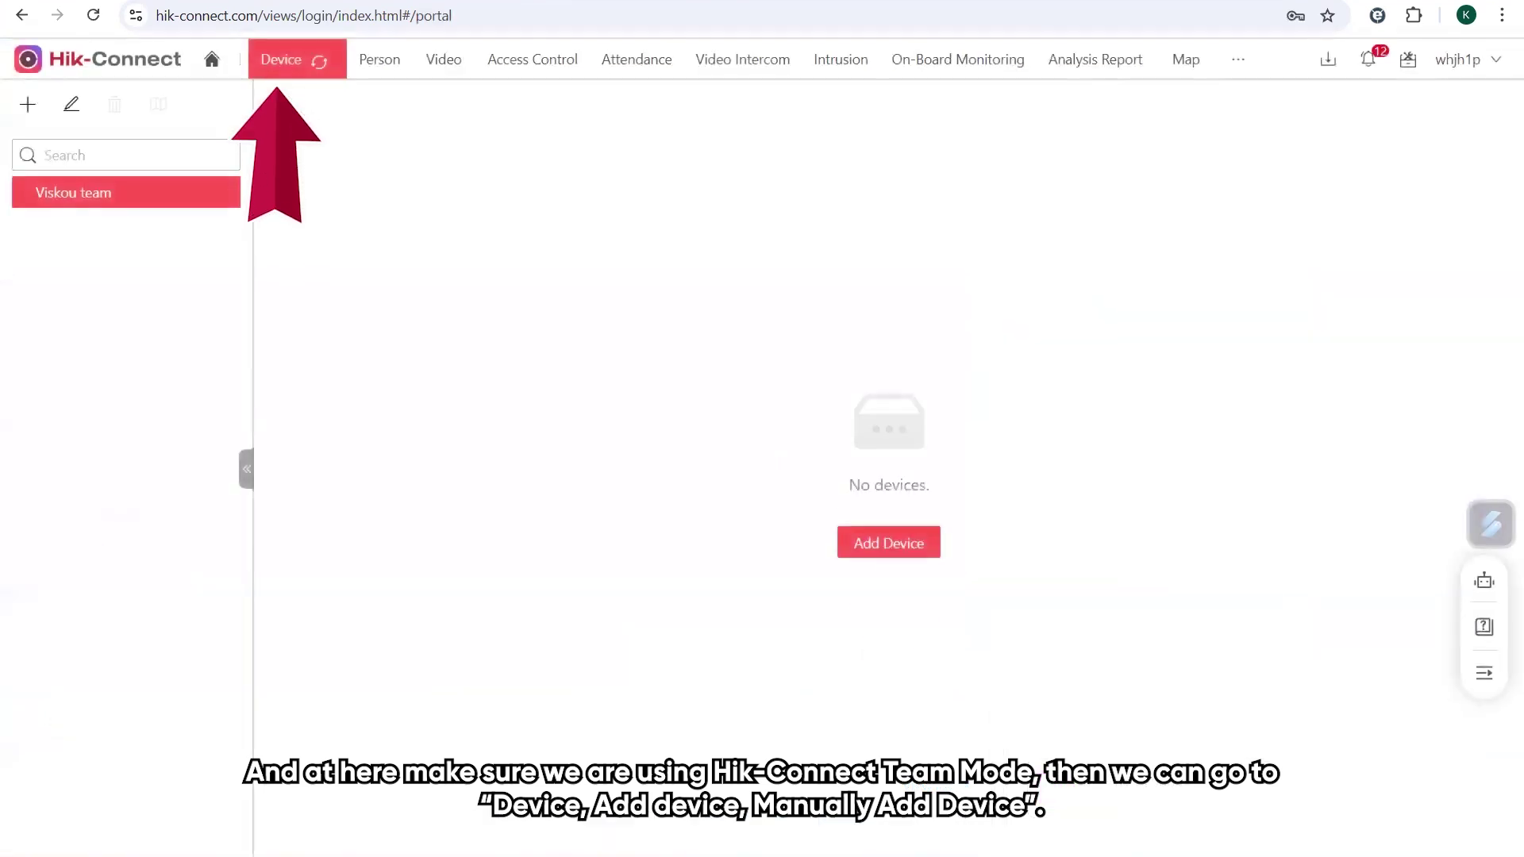
pyautogui.click(888, 543)
pyautogui.click(144, 272)
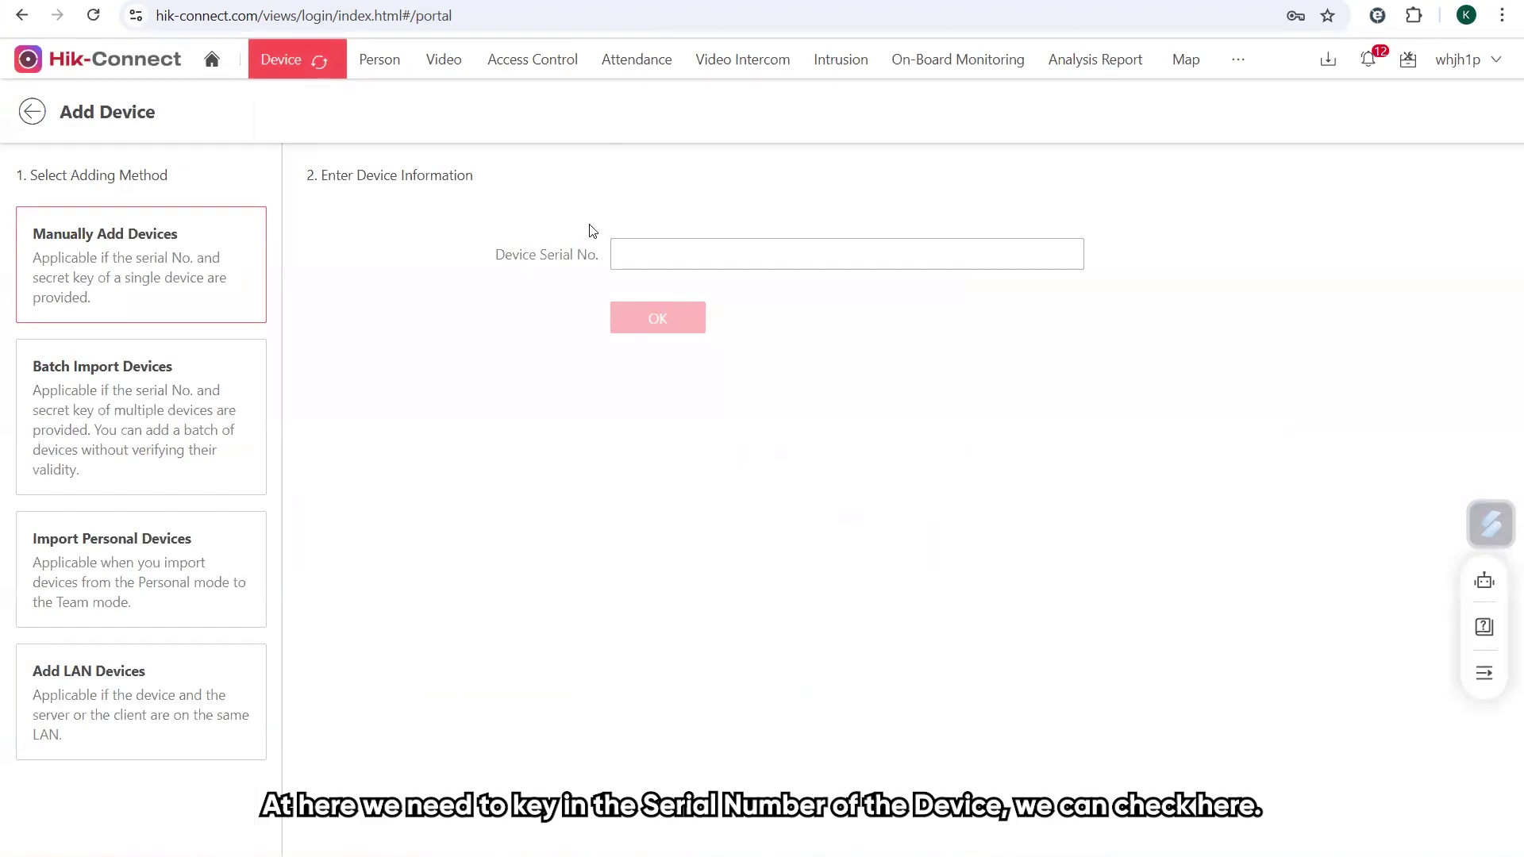
pyautogui.click(641, 0)
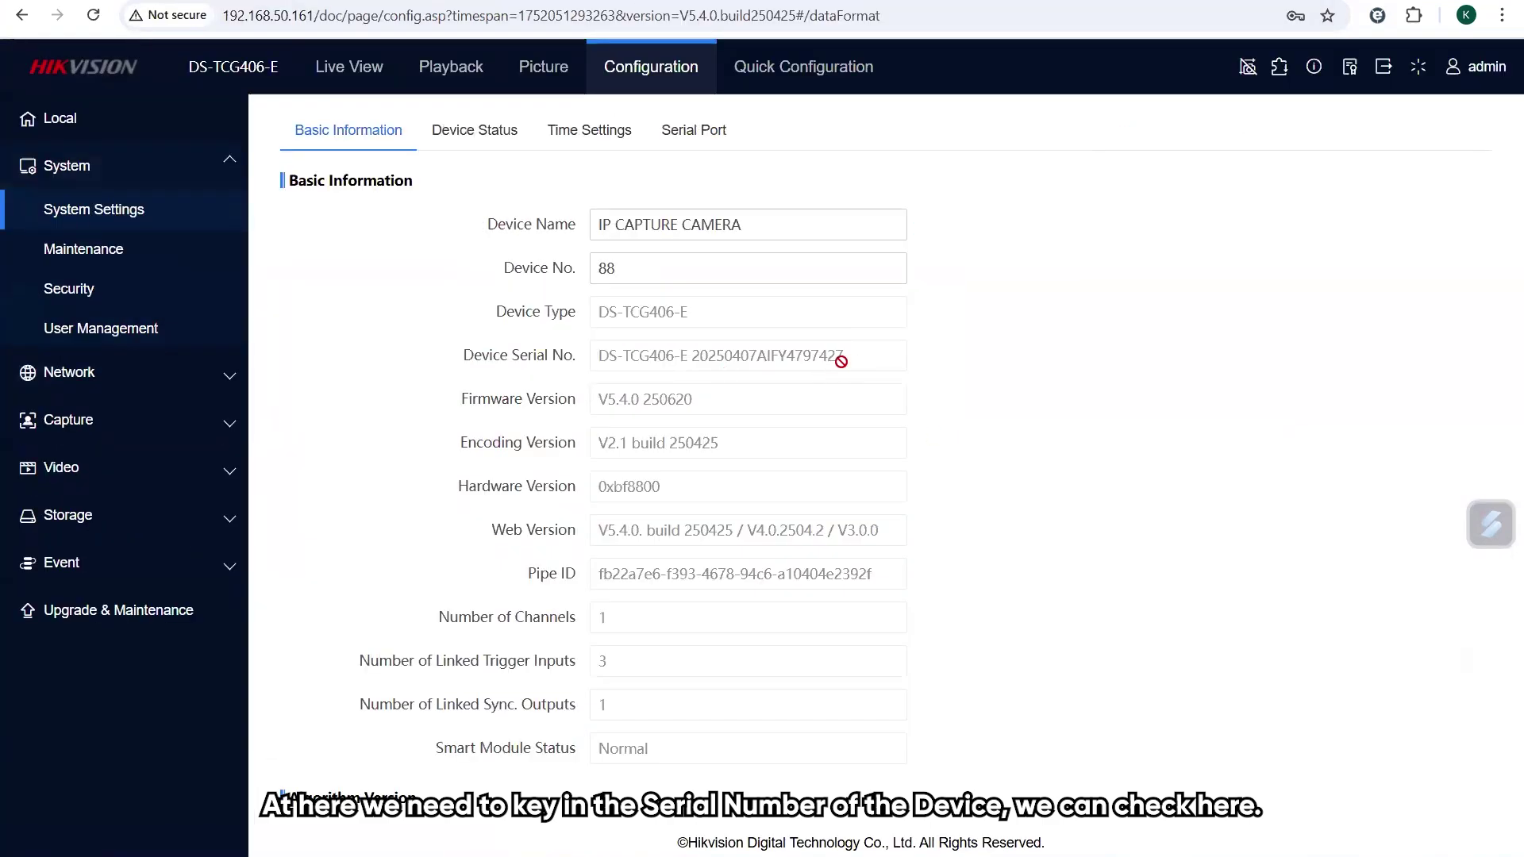
pyautogui.moveTo(843, 356); pyautogui.dragTo(766, 356)
pyautogui.hotkey('ctrl', 'c')
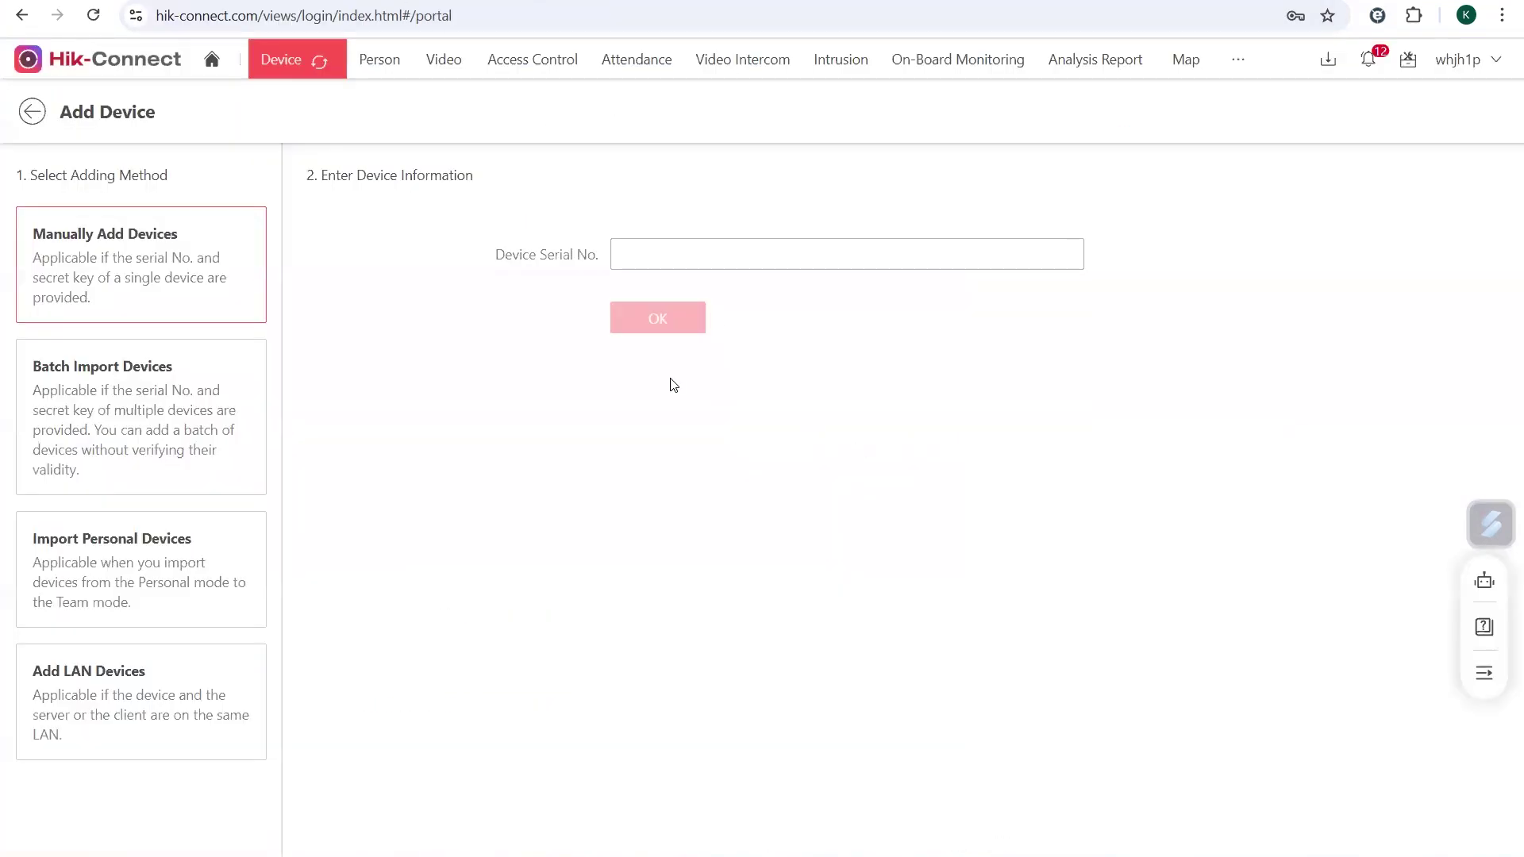
pyautogui.click(707, 262)
pyautogui.hotkey('ctrl', 'v')
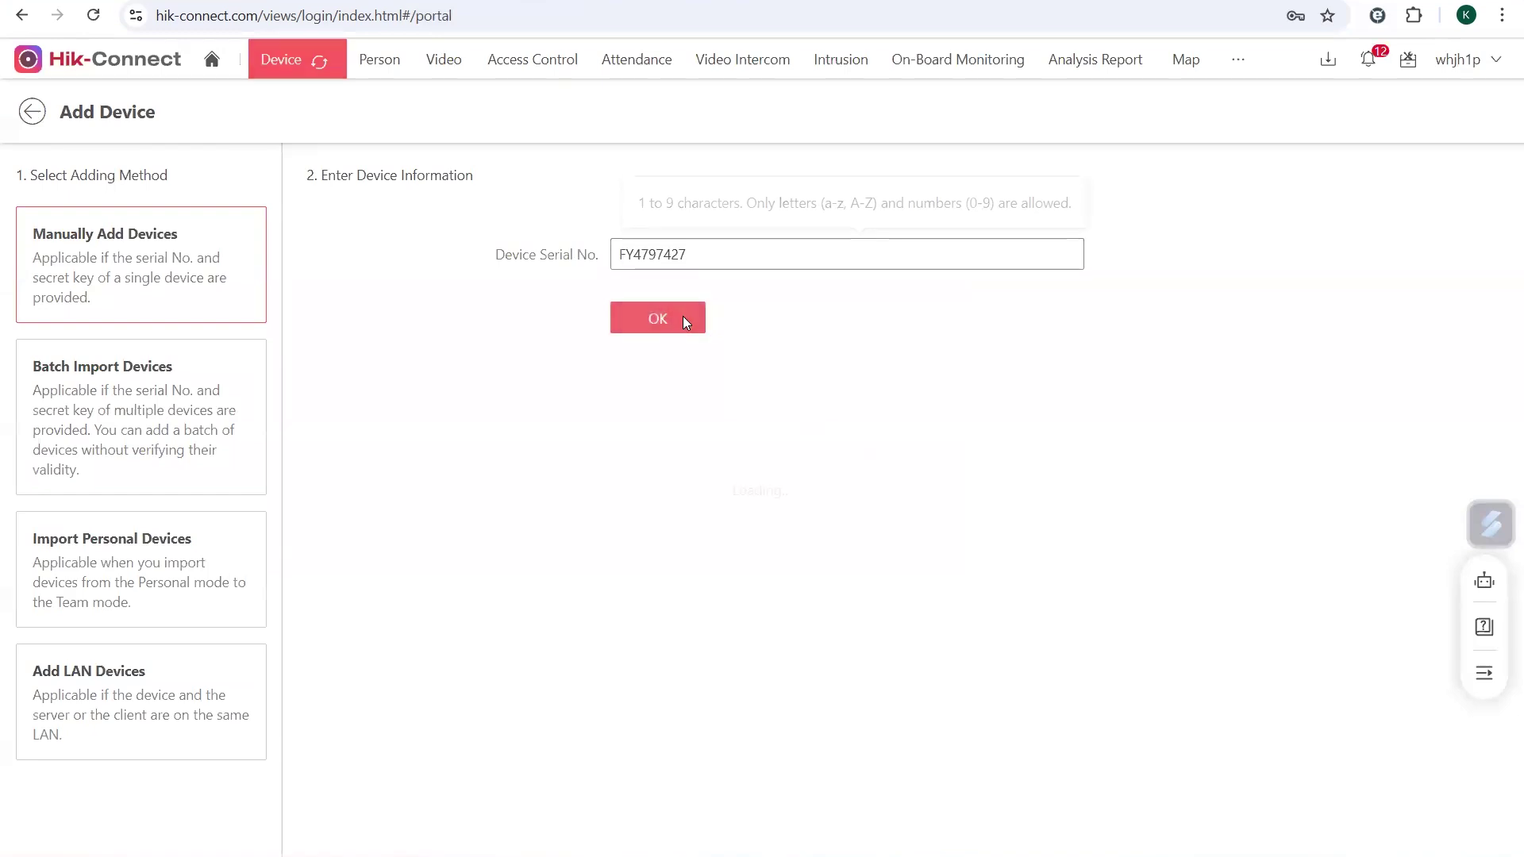
pyautogui.click(681, 316)
# Name the device Viskou ANPR and reveal its verification code in the camera's settings.
pyautogui.write('Viskou AN')
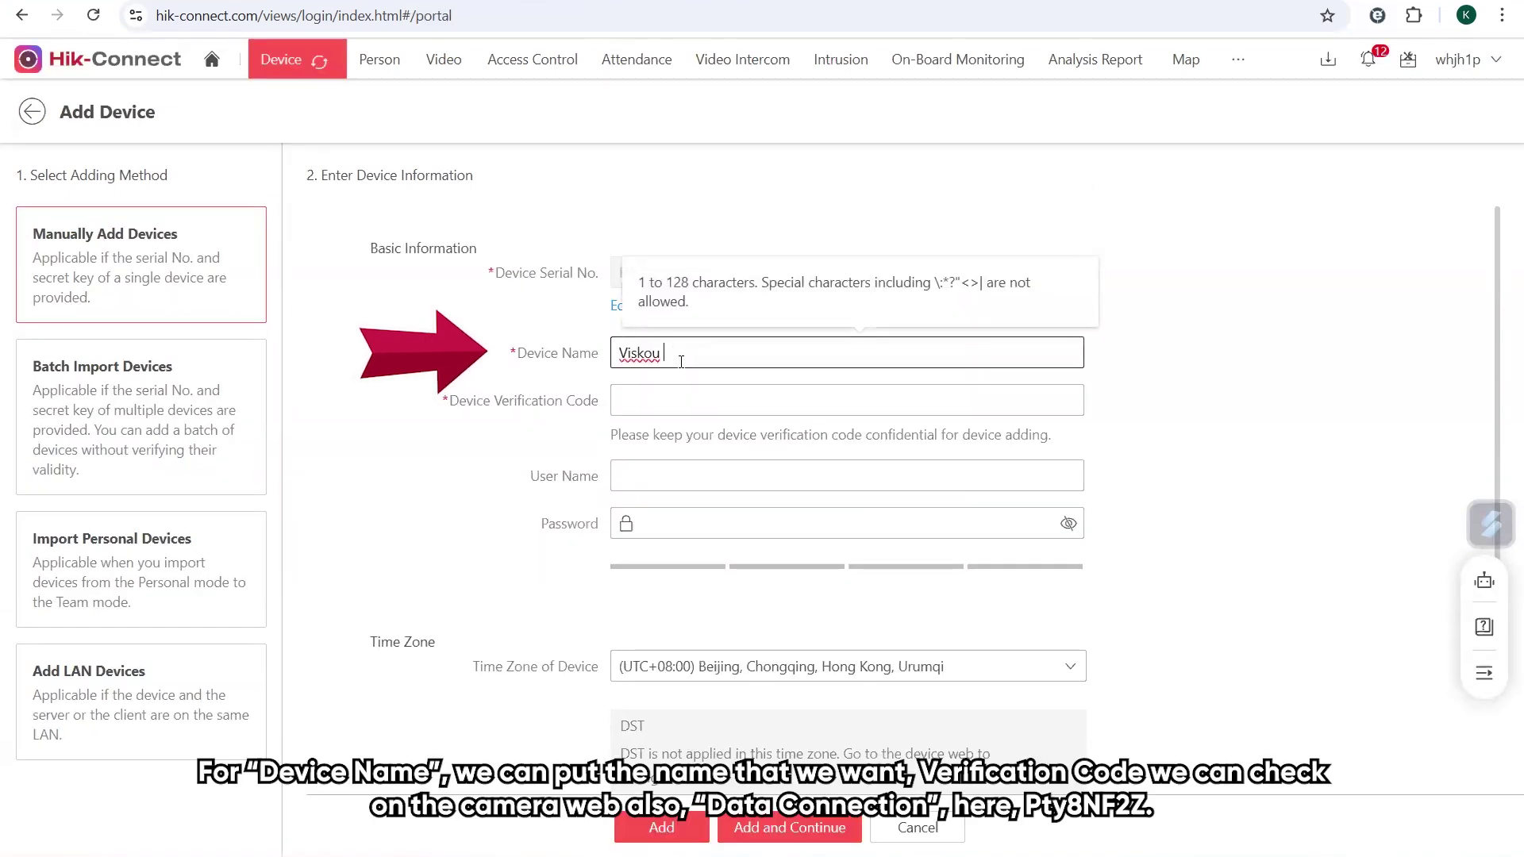
pyautogui.write('PR')
pyautogui.press('Tab')
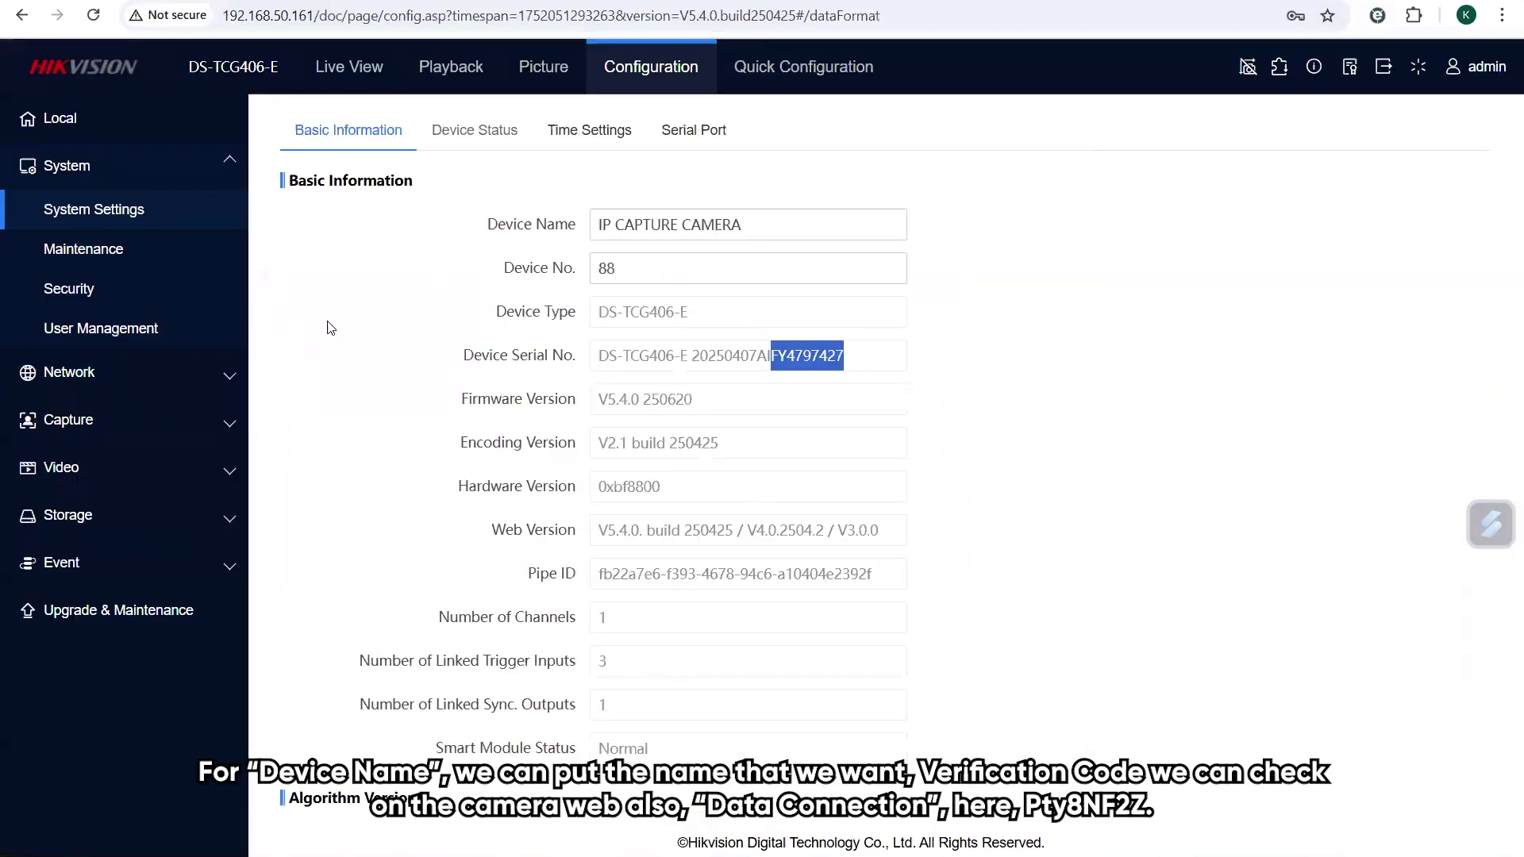
pyautogui.click(80, 380)
pyautogui.click(95, 296)
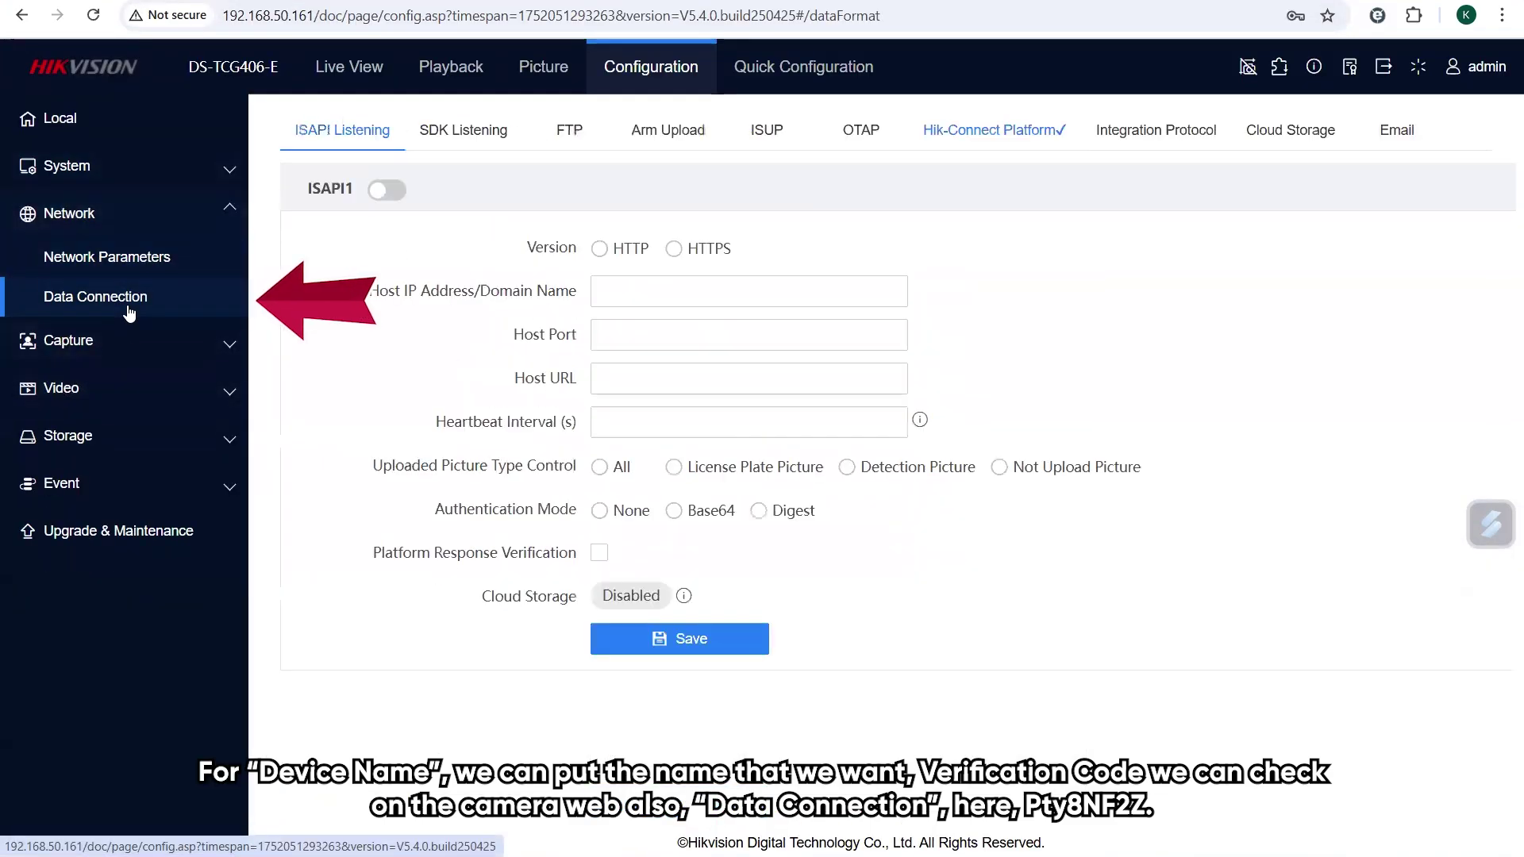
pyautogui.click(975, 124)
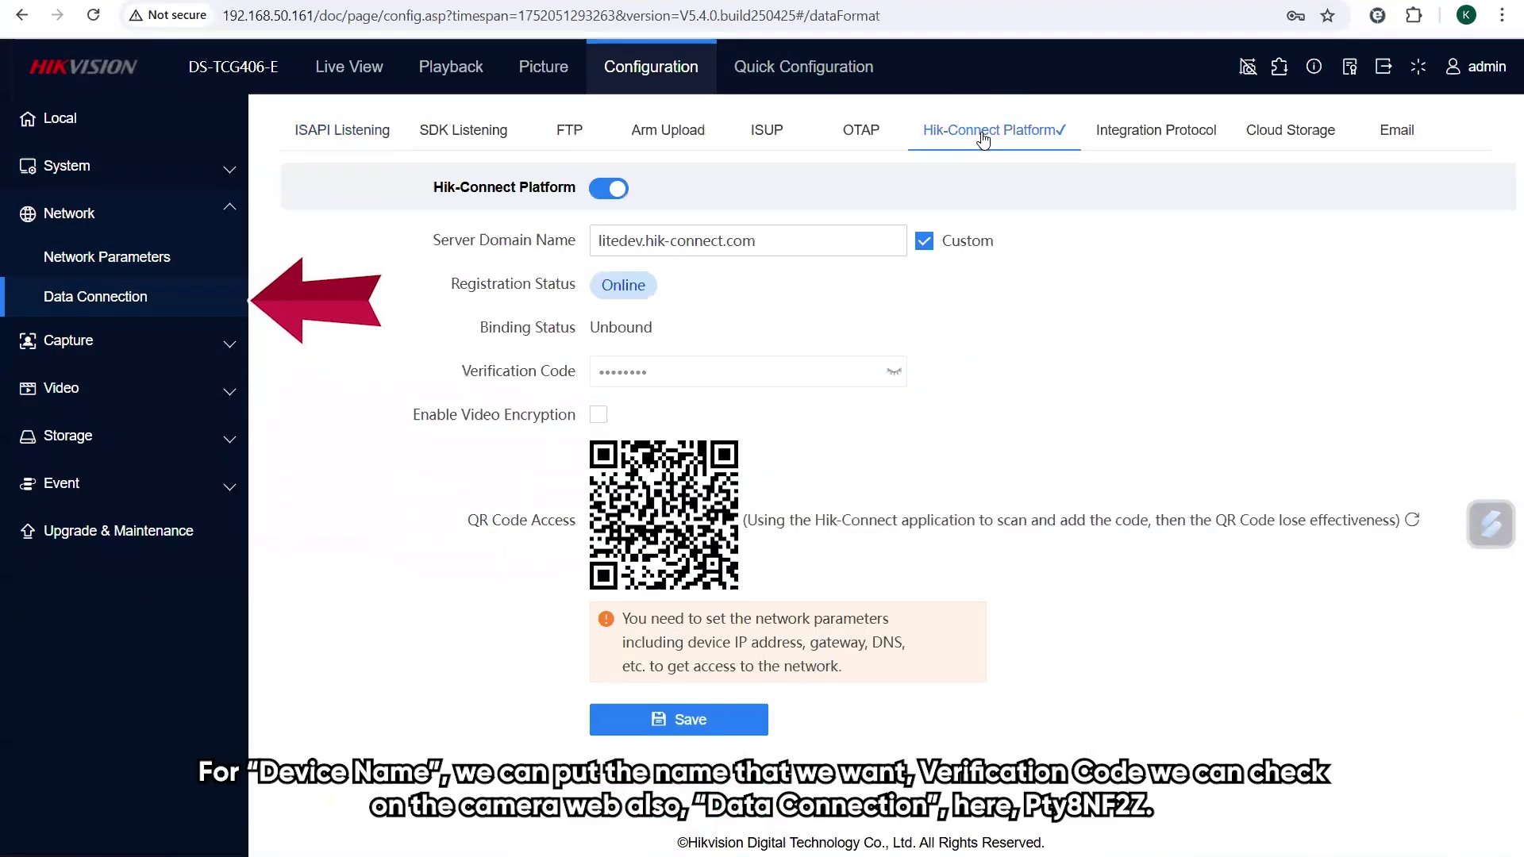
pyautogui.click(896, 373)
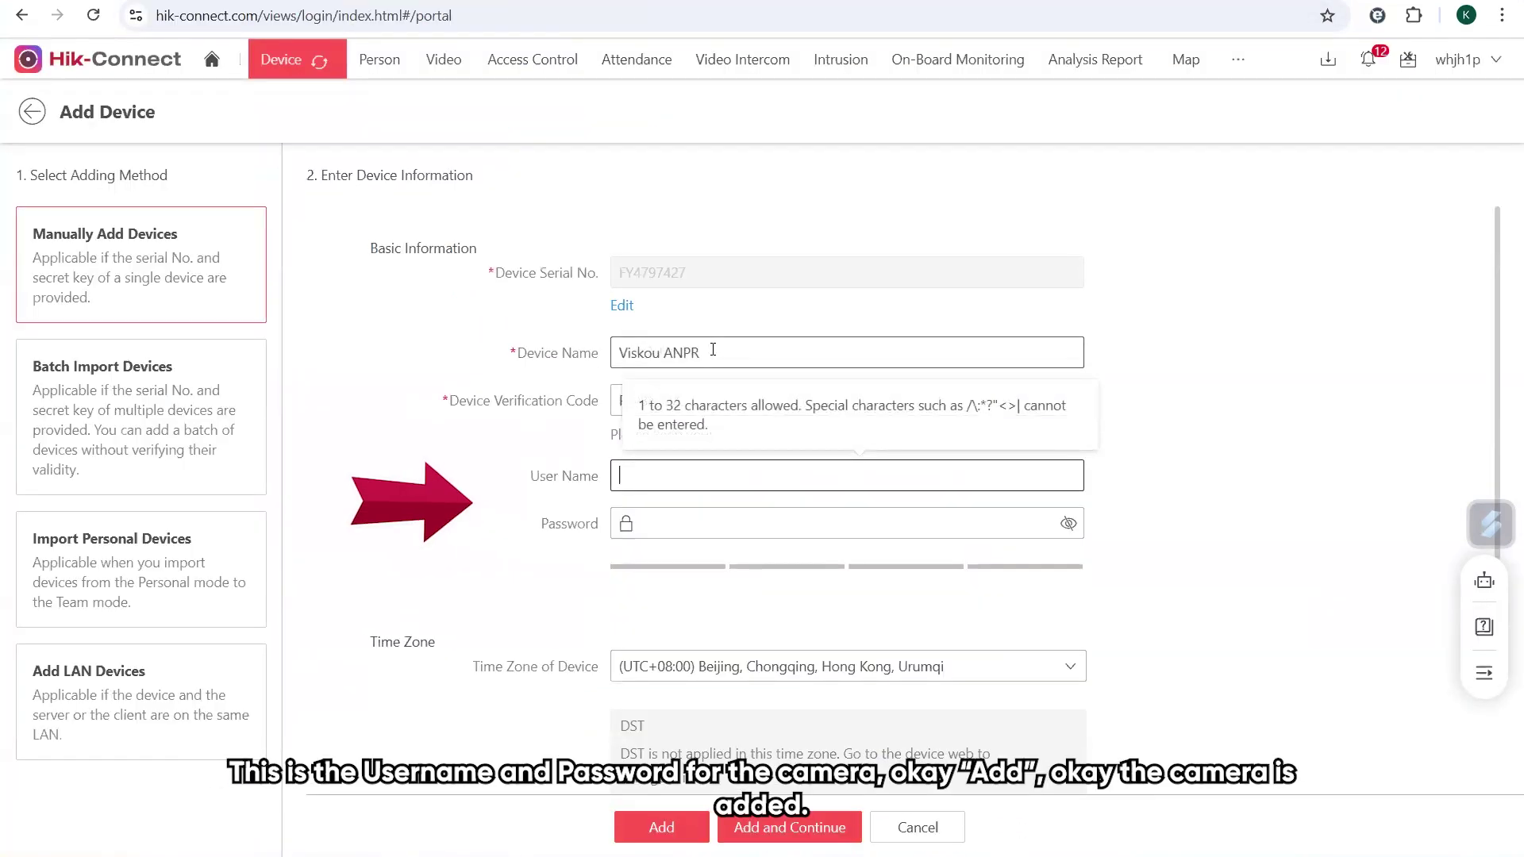
# Enter the camera's admin user name and password, then add and confirm the device.
pyautogui.press('Tab')
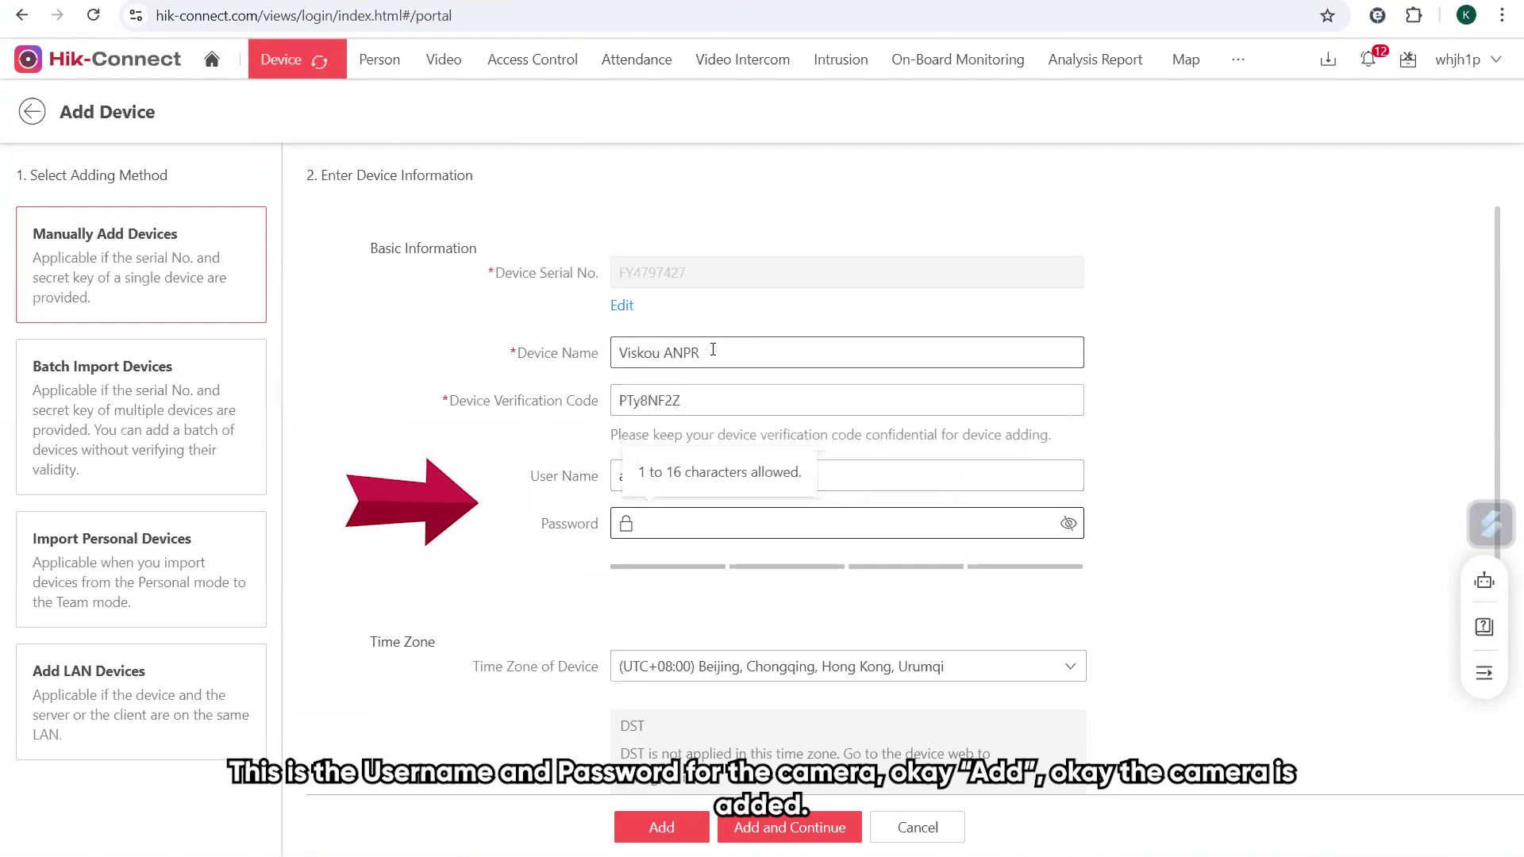
pyautogui.click(661, 827)
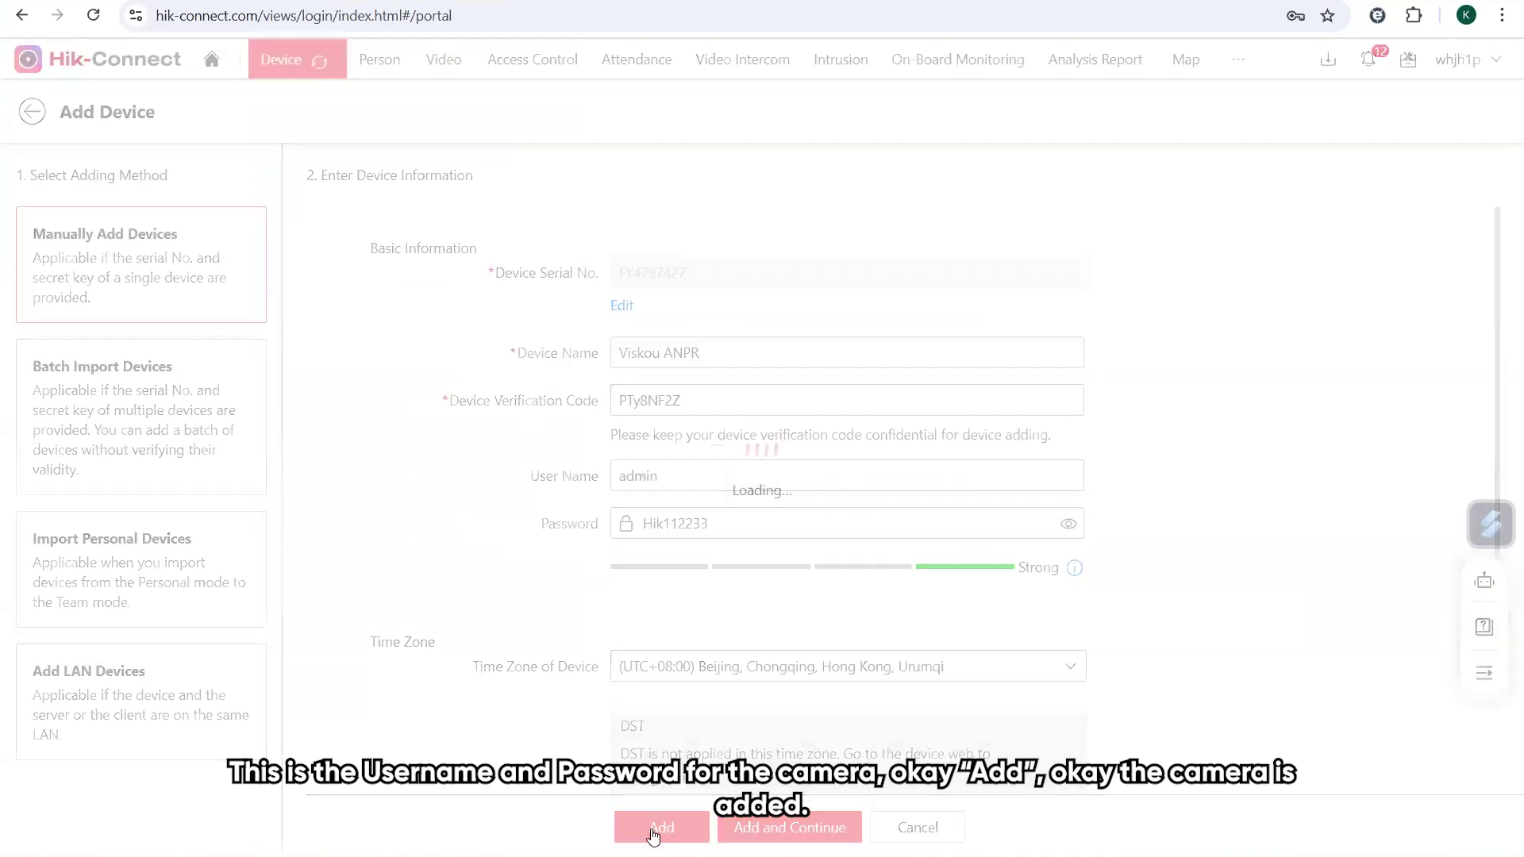
pyautogui.click(956, 602)
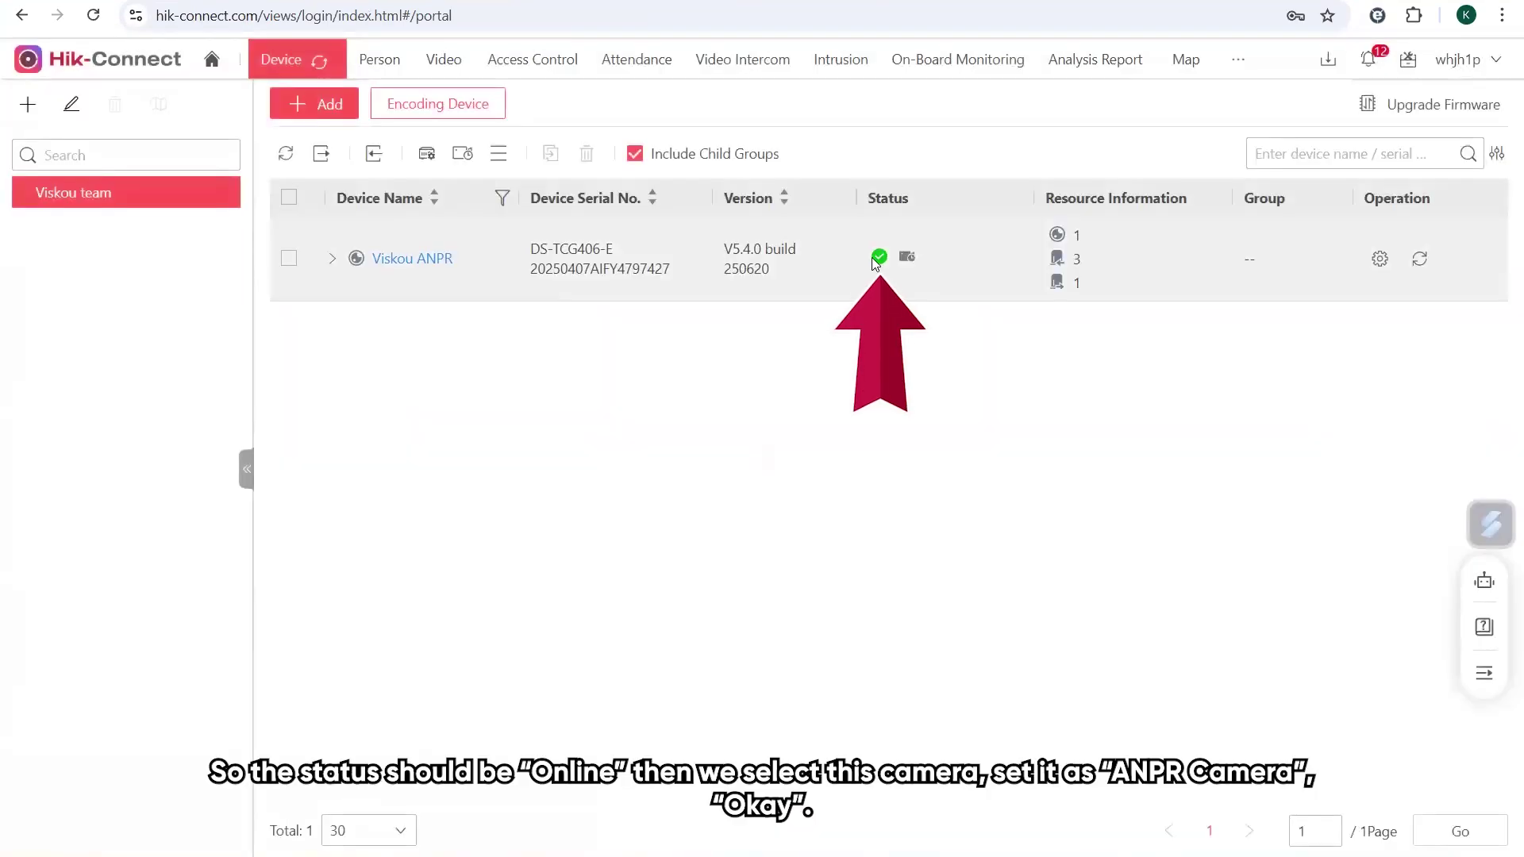
# Set Viskou ANPR as an ANPR camera, accept the warning, and go to ANPR list management.
pyautogui.click(288, 258)
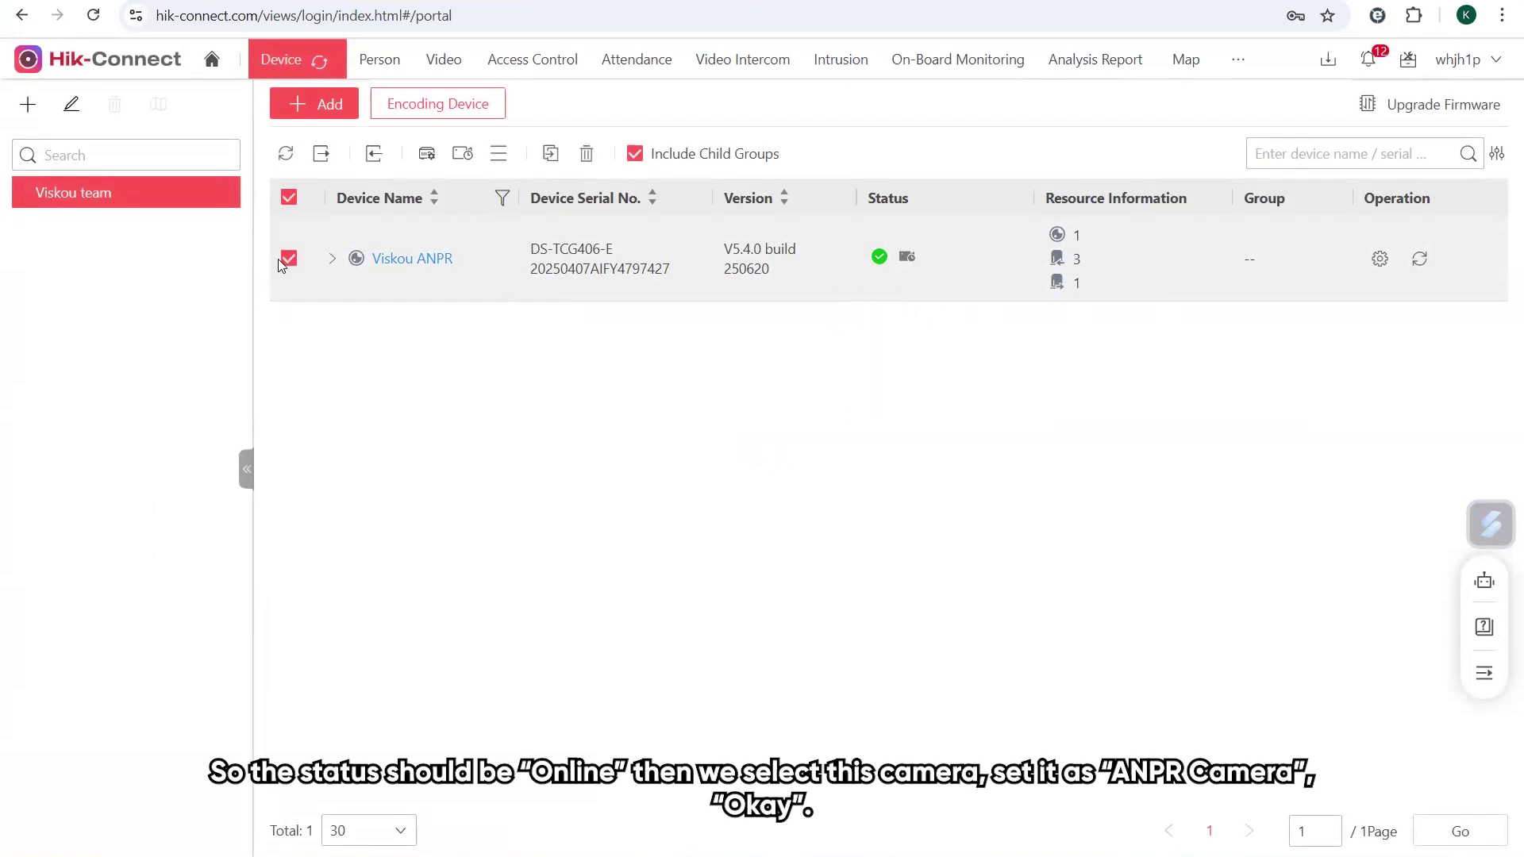
pyautogui.click(498, 153)
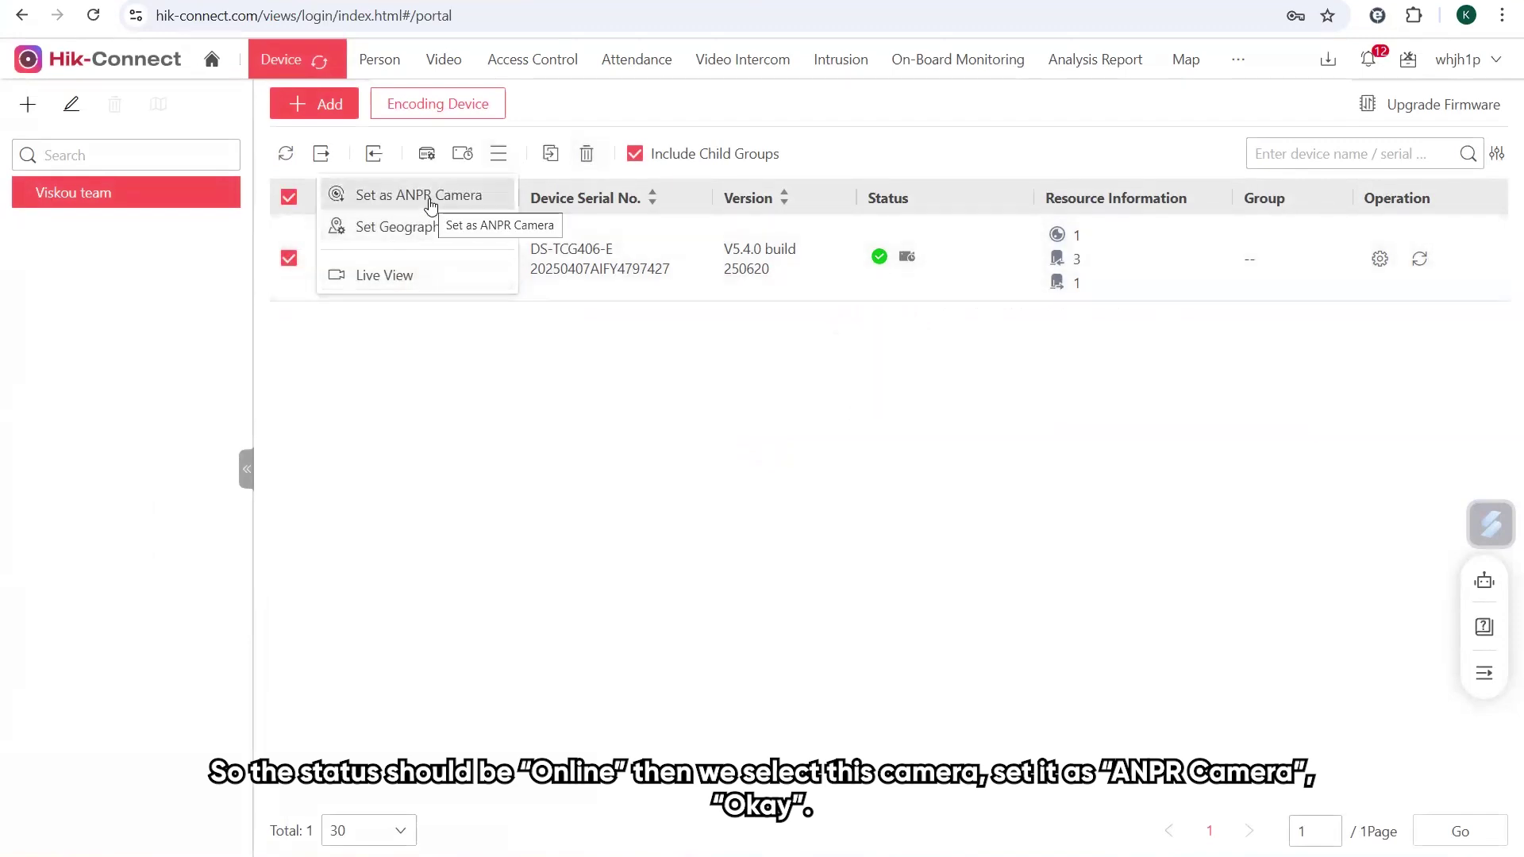
pyautogui.click(429, 205)
pyautogui.click(859, 525)
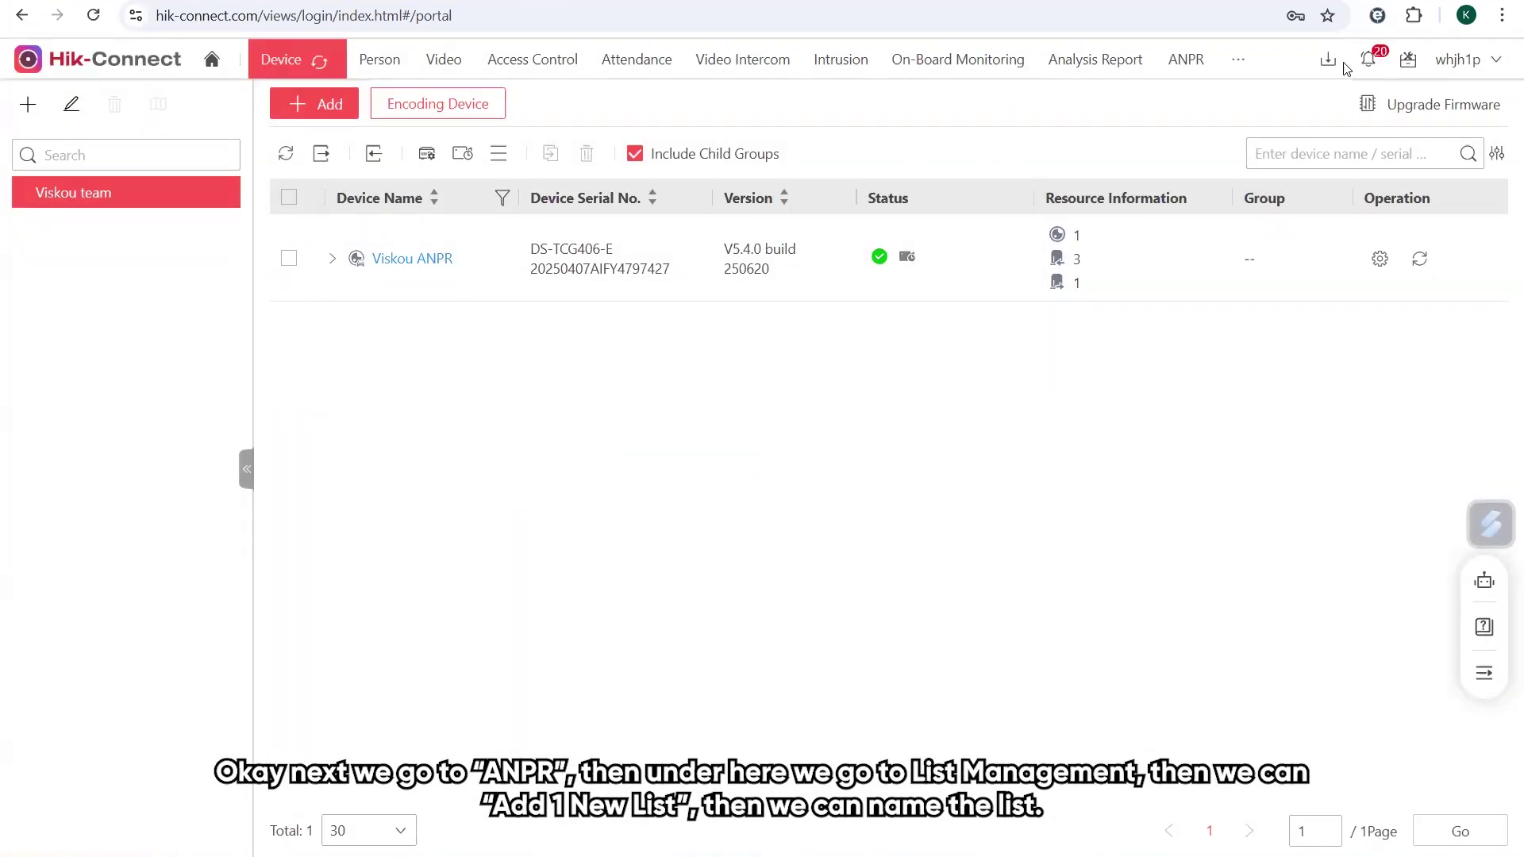
pyautogui.moveTo(1238, 60)
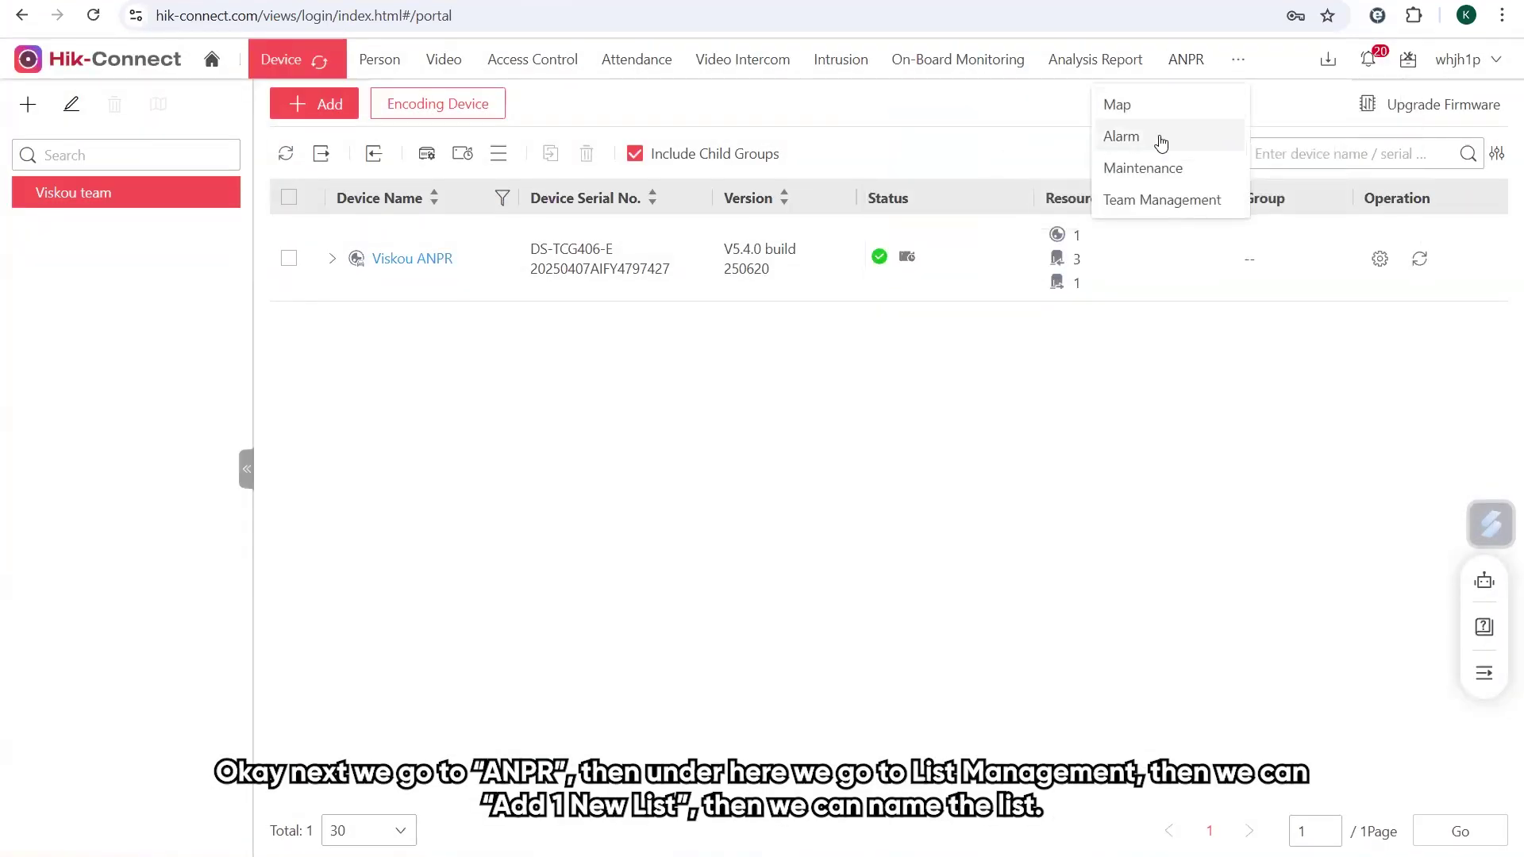
pyautogui.click(1182, 64)
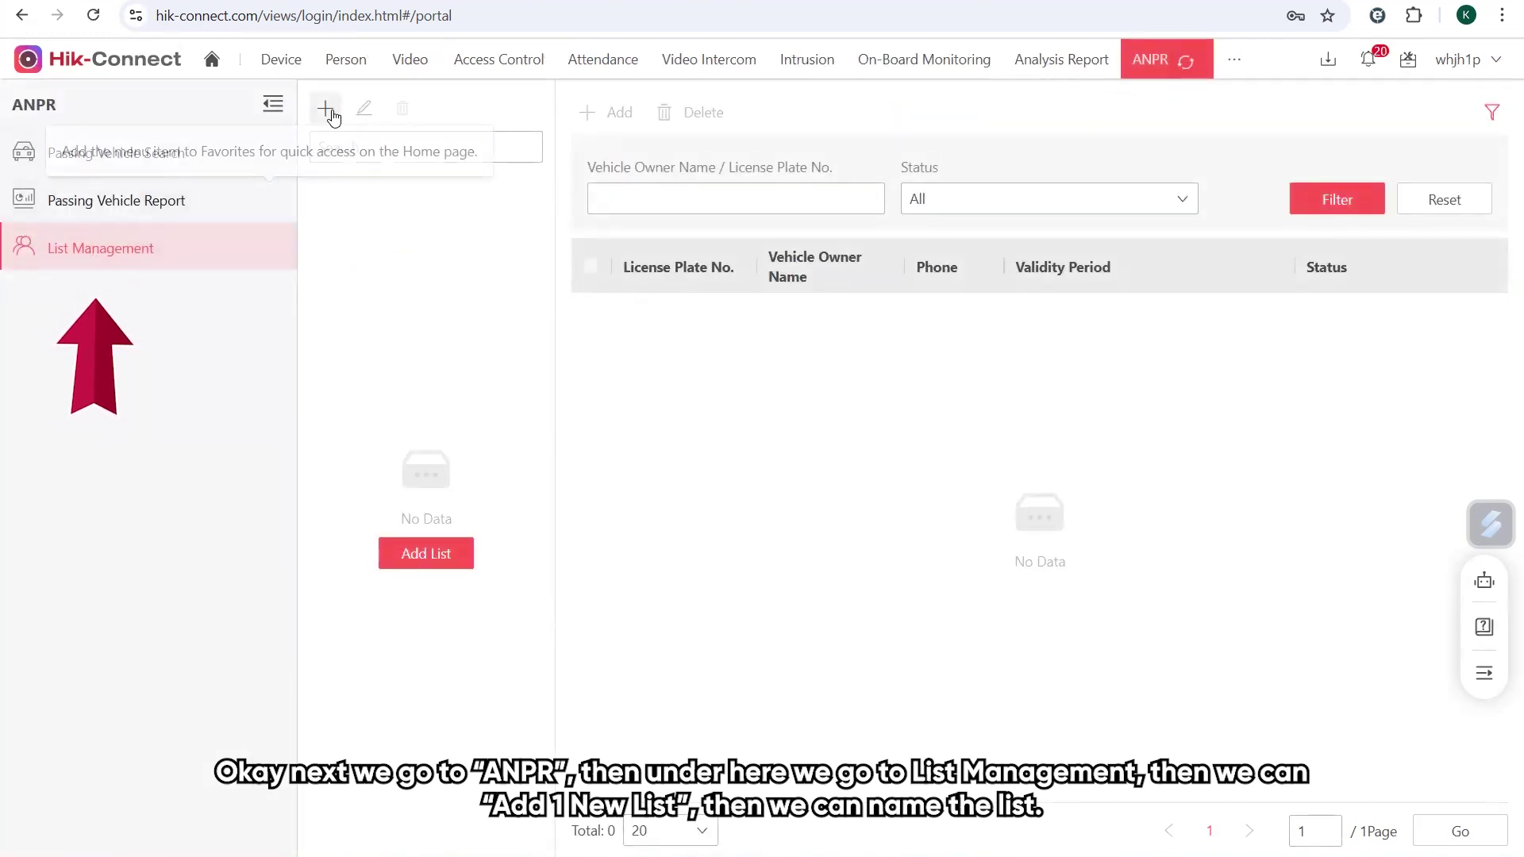
# Create the allowlist 'Viskou List' for camera Viskou ANPR, coloured Red.
pyautogui.click(457, 551)
pyautogui.click(1121, 168)
pyautogui.write('Viskou')
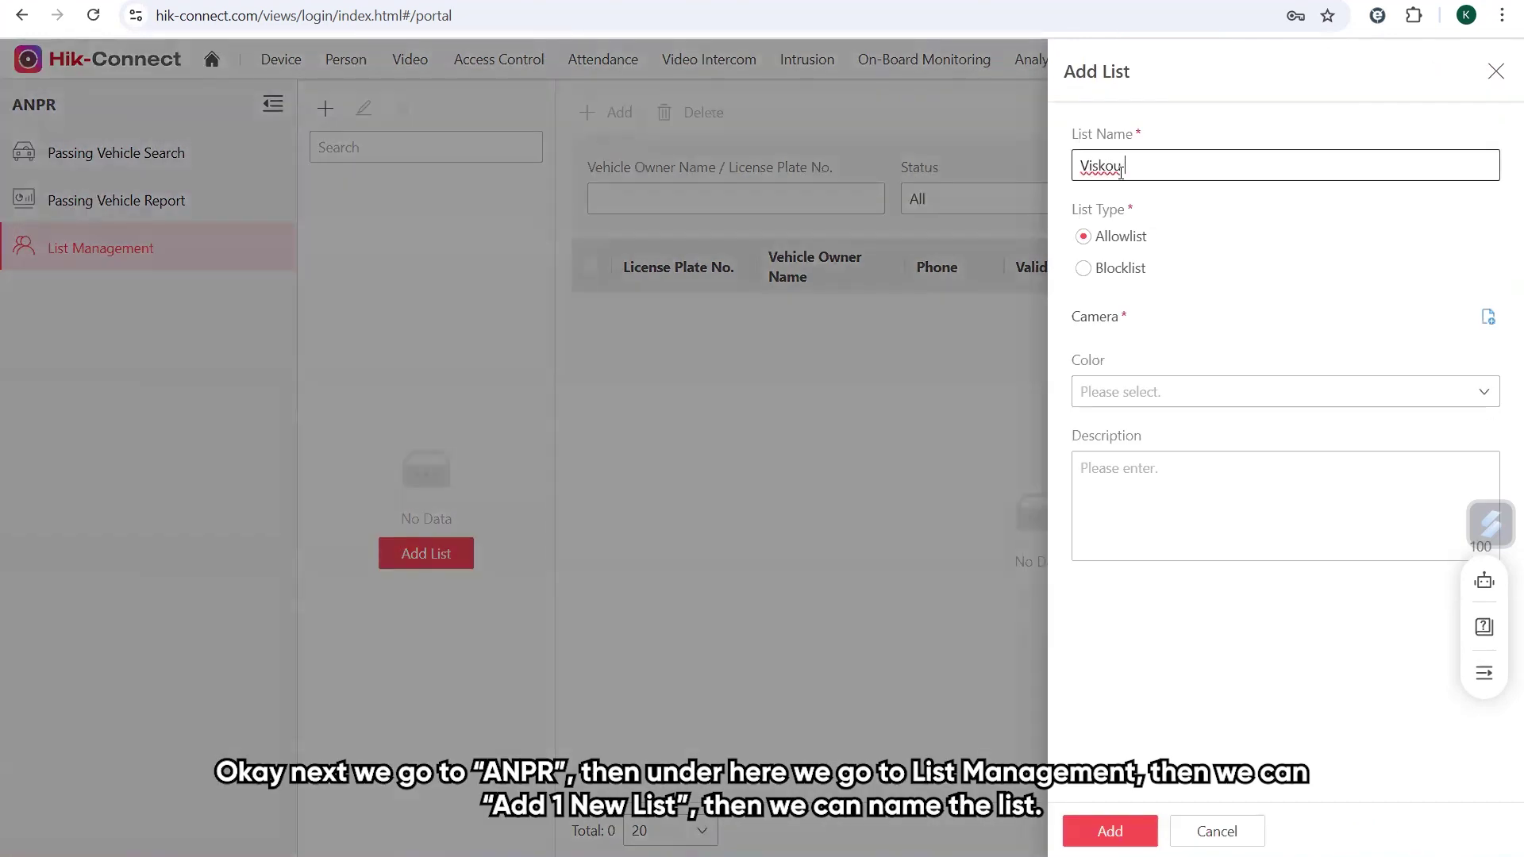
pyautogui.write(' List')
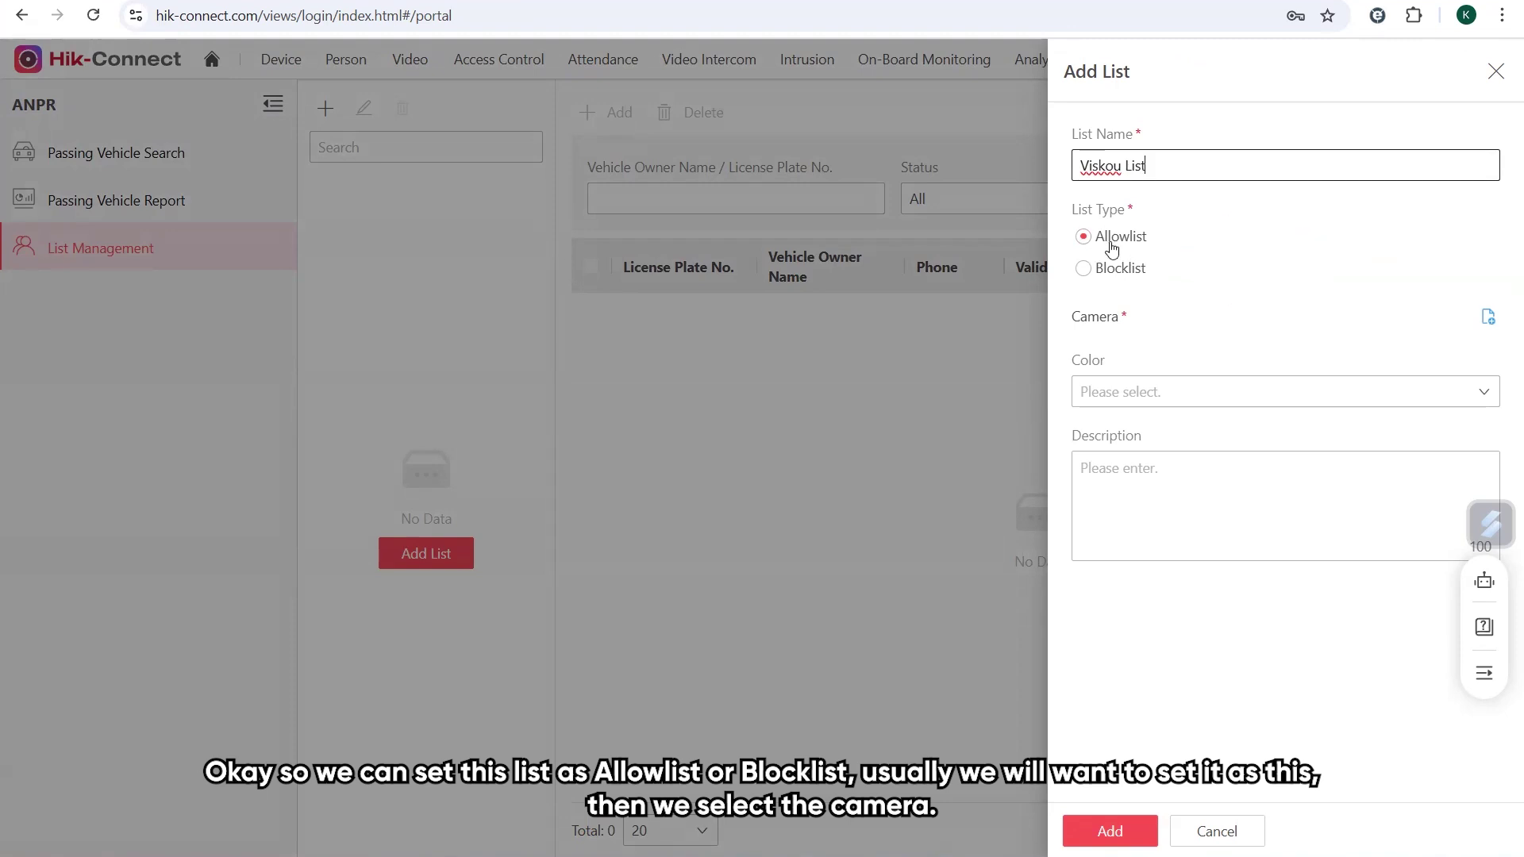
pyautogui.click(1487, 318)
pyautogui.click(1042, 175)
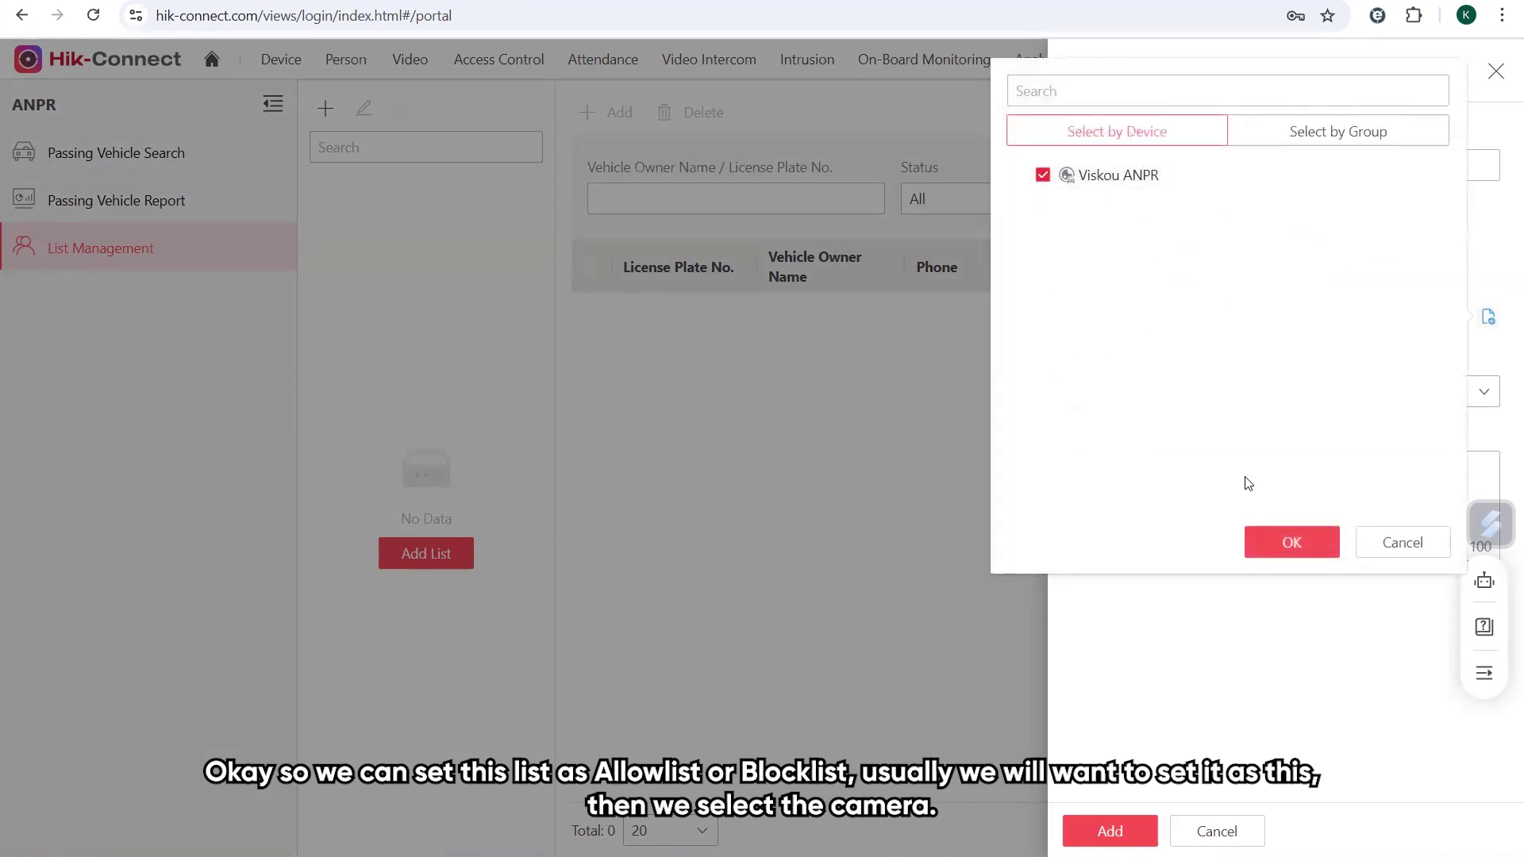
pyautogui.click(1292, 541)
pyautogui.click(1150, 584)
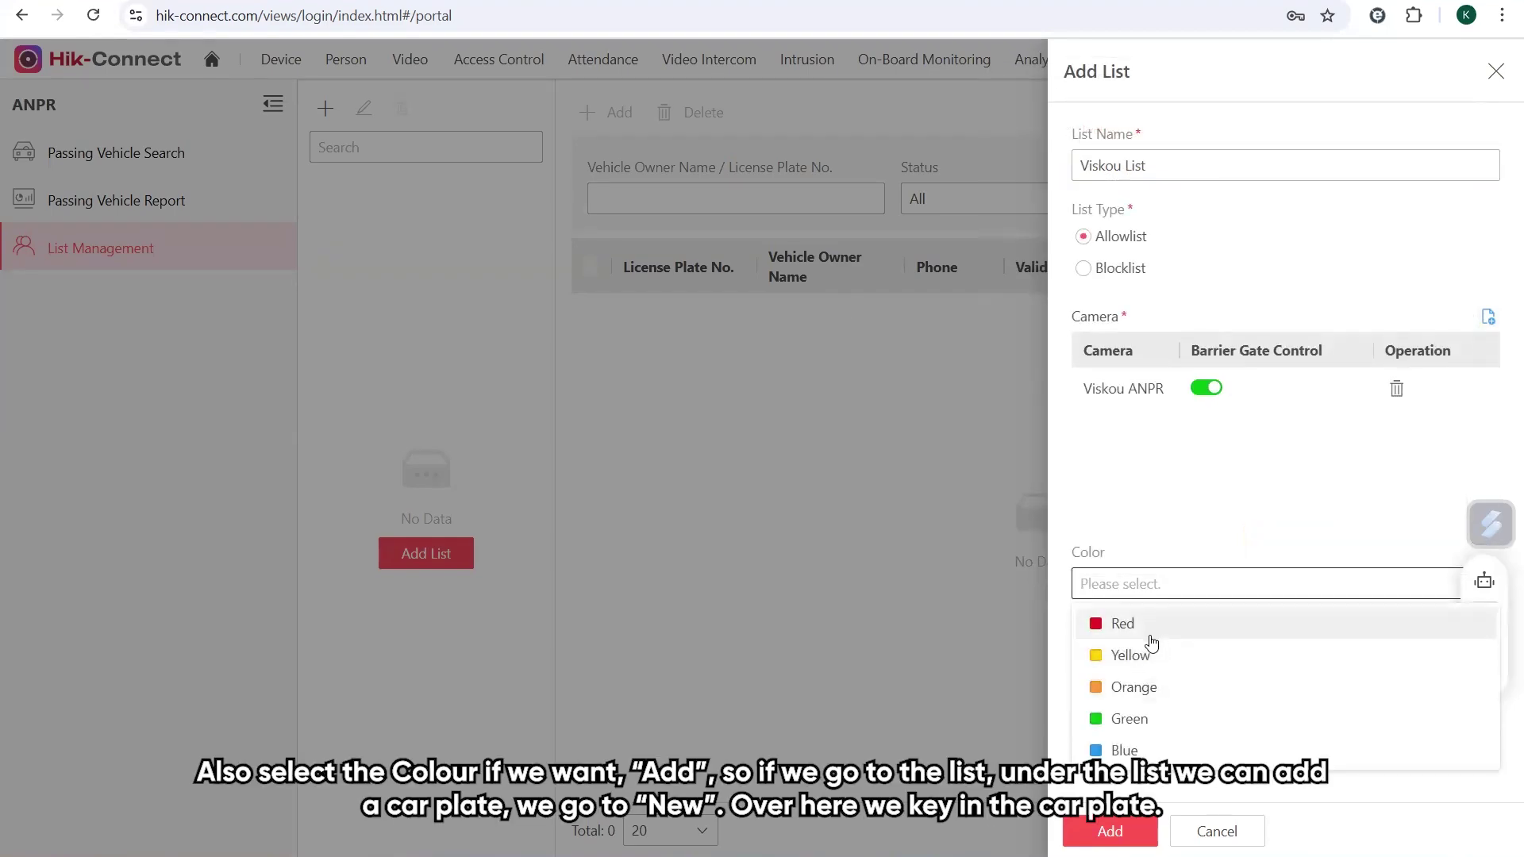
pyautogui.click(1130, 627)
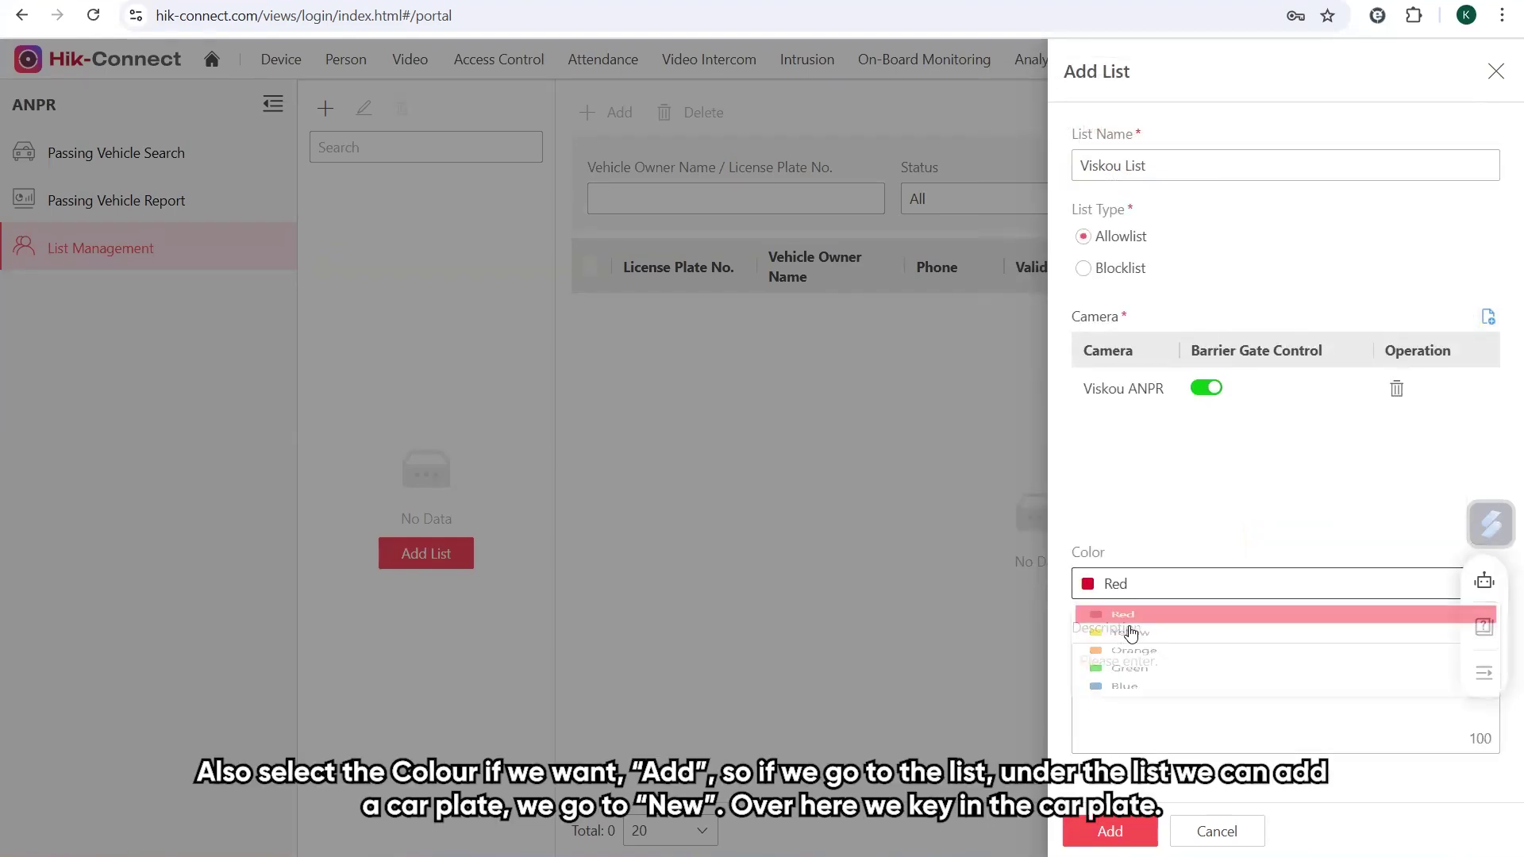
pyautogui.click(1111, 832)
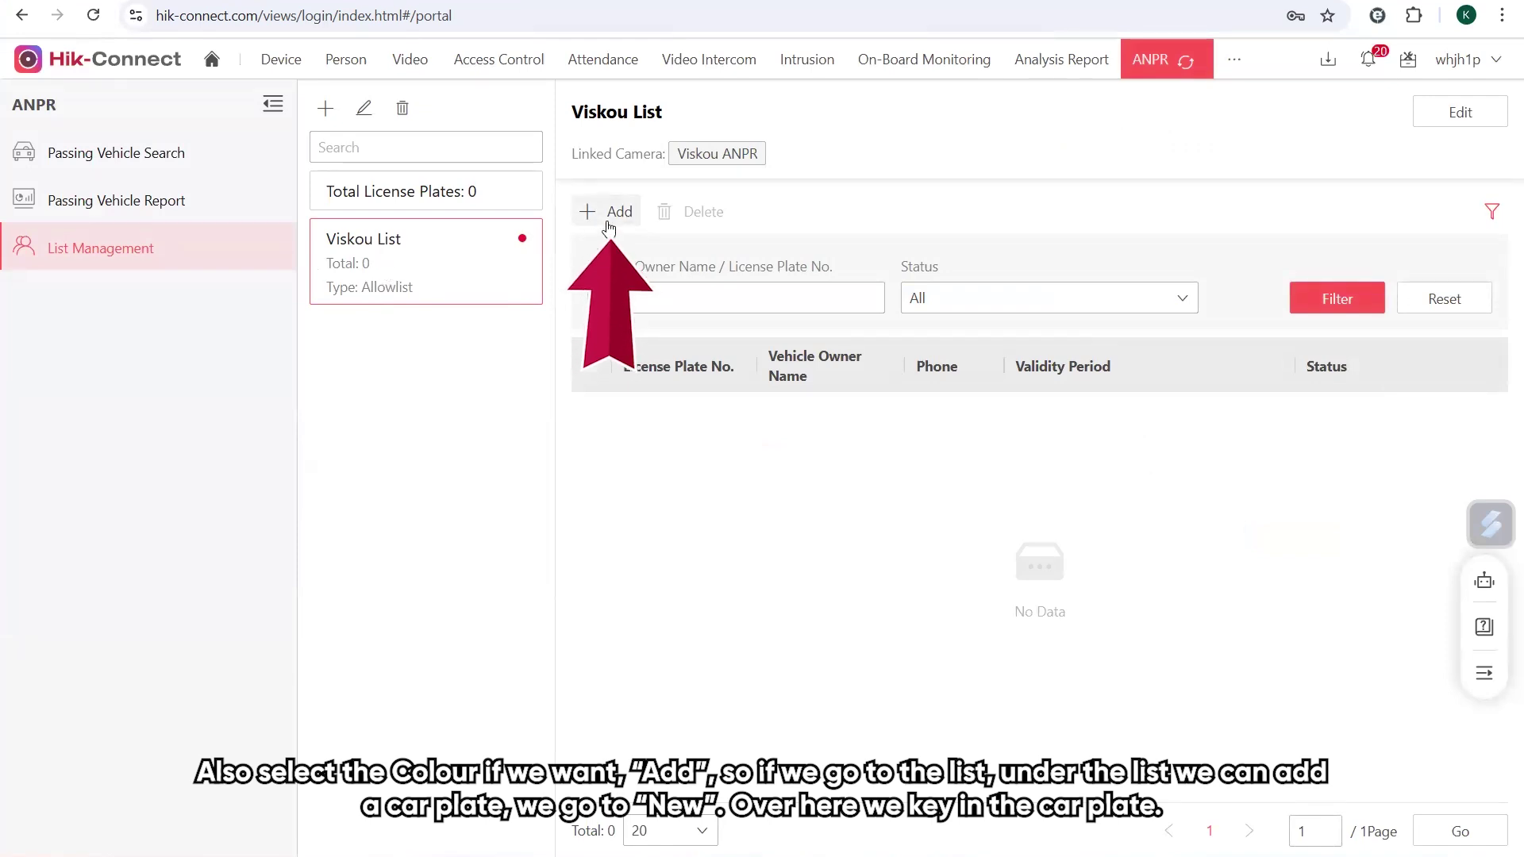
pyautogui.click(608, 226)
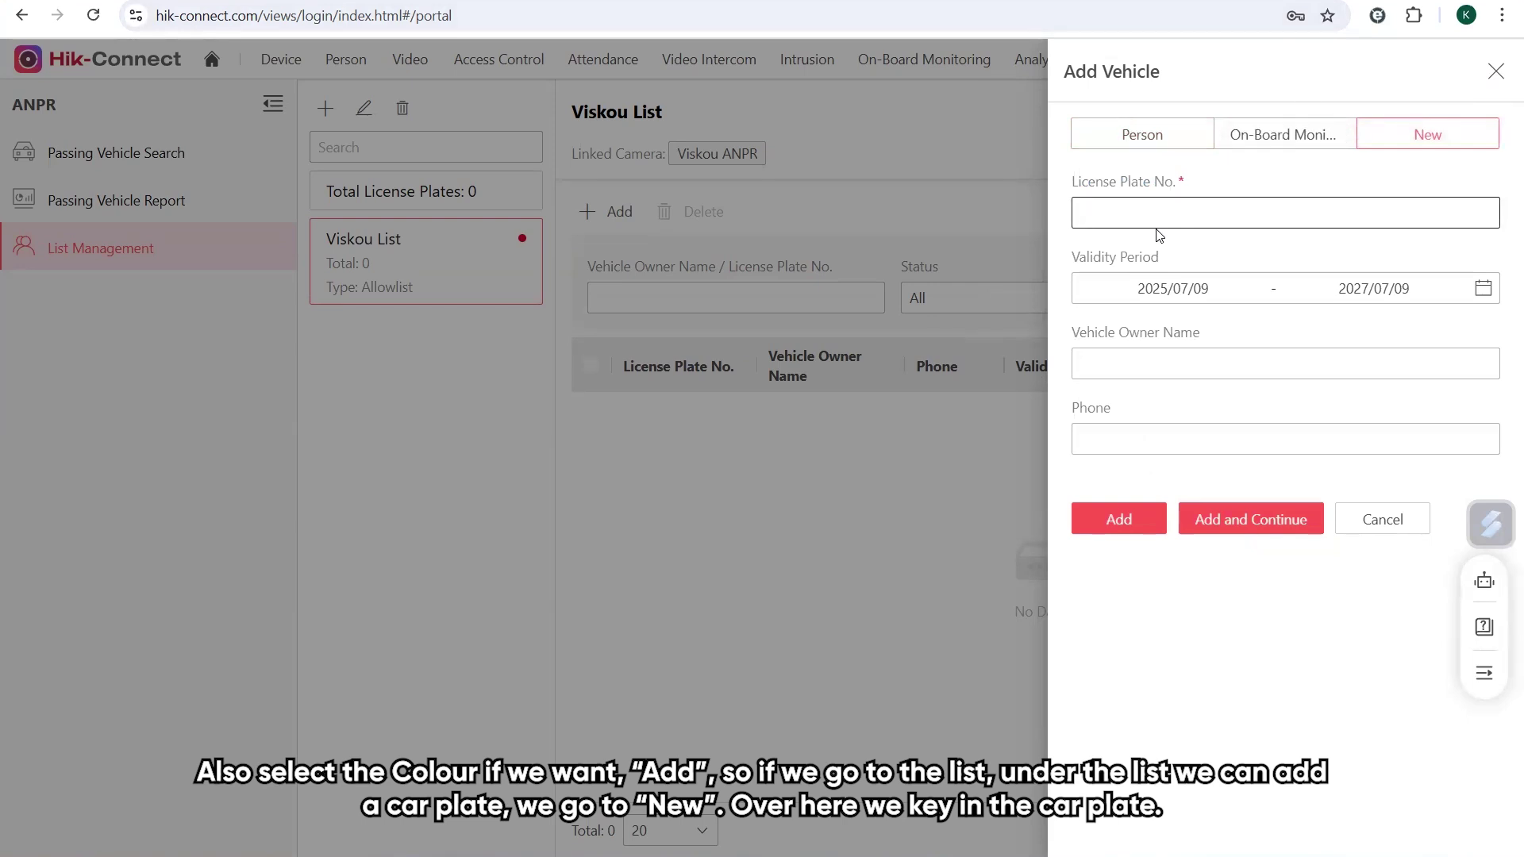
pyautogui.write('QCK9778')
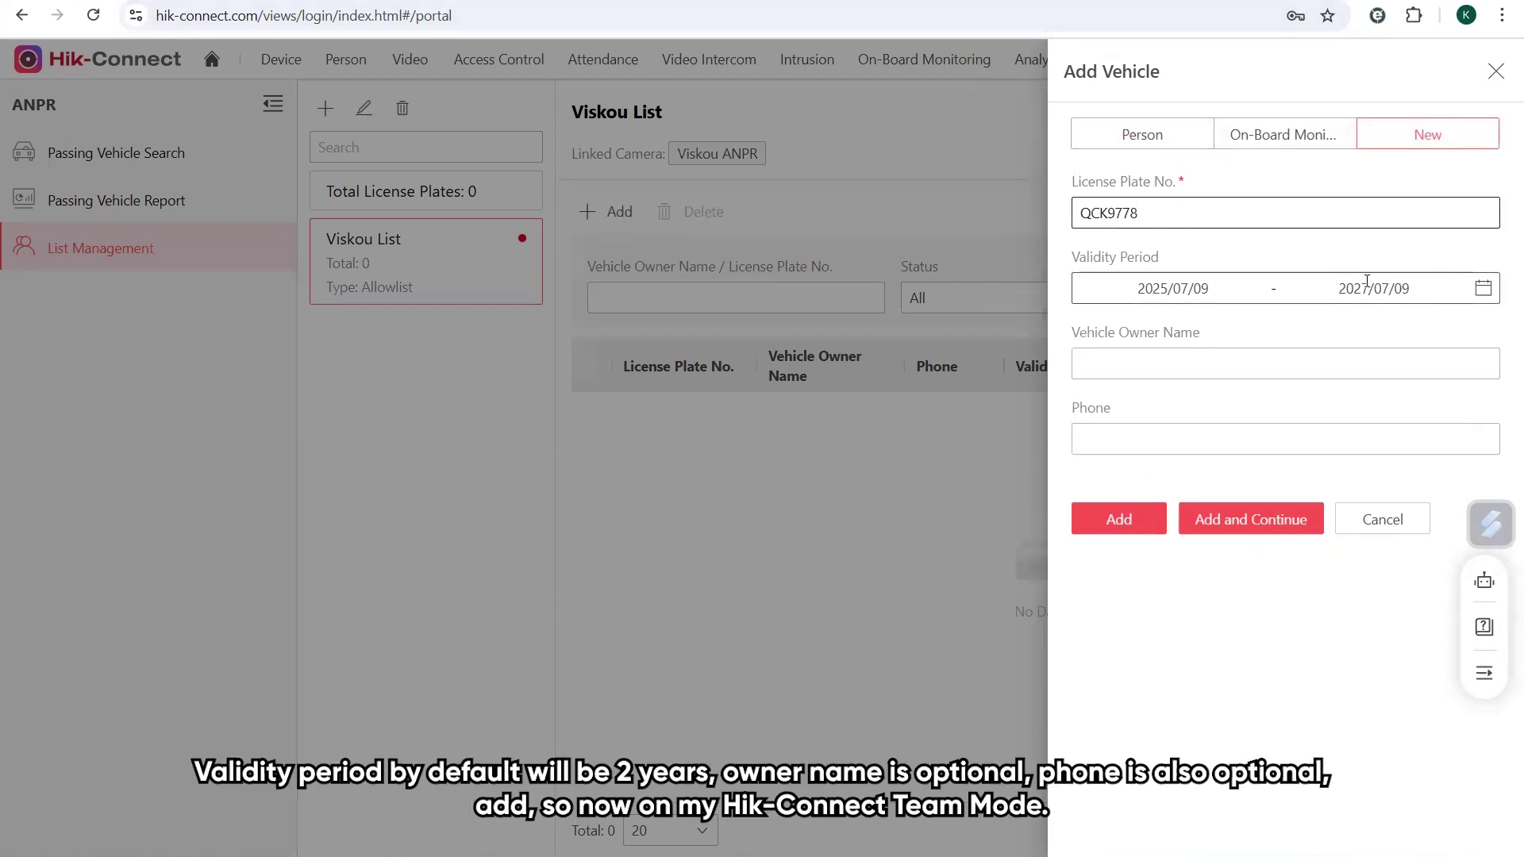
pyautogui.click(1187, 369)
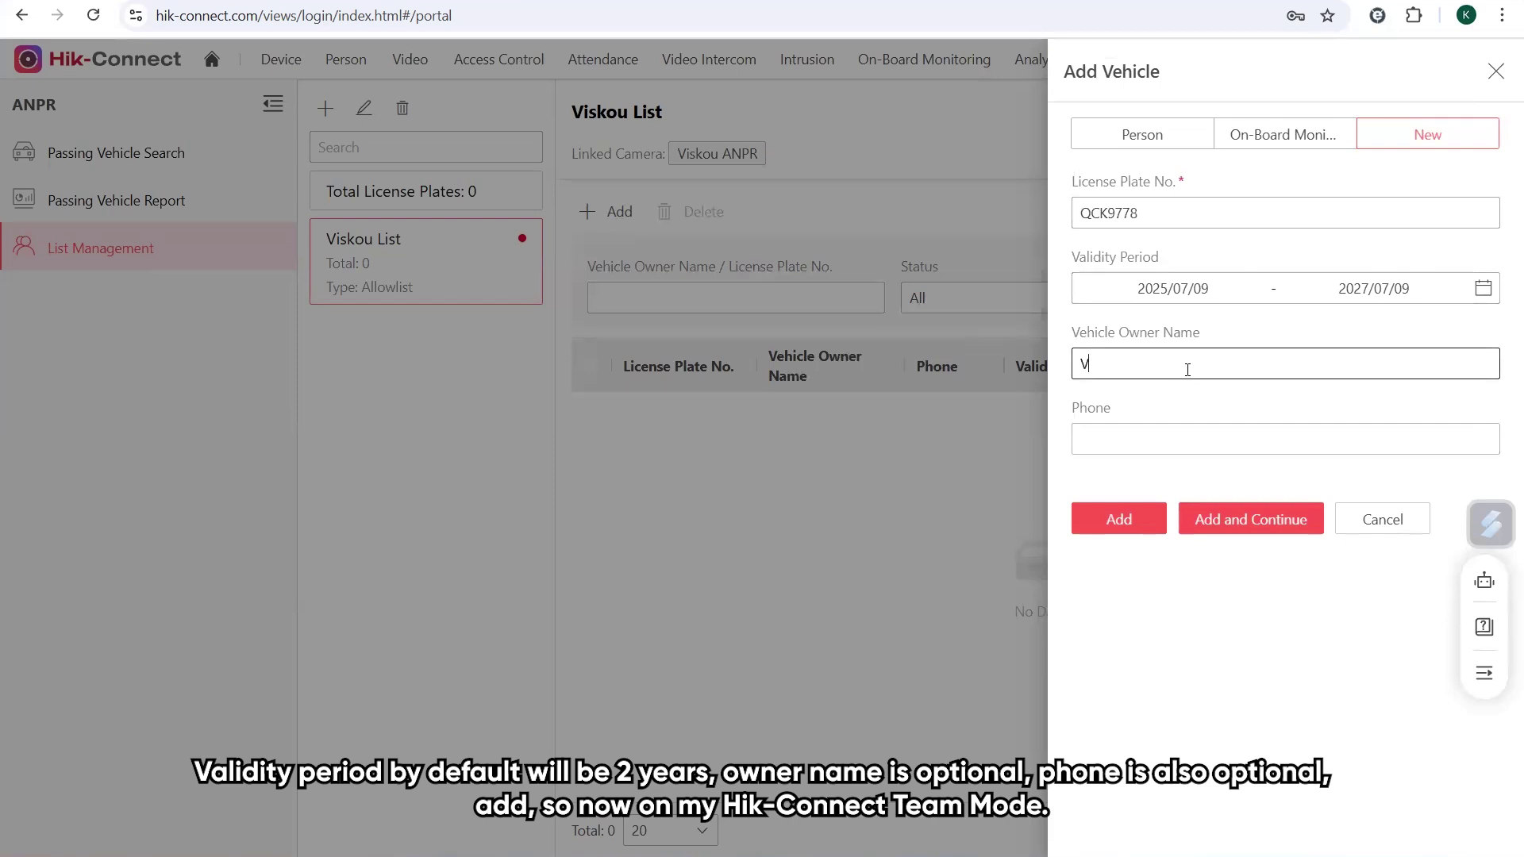
pyautogui.click(1119, 519)
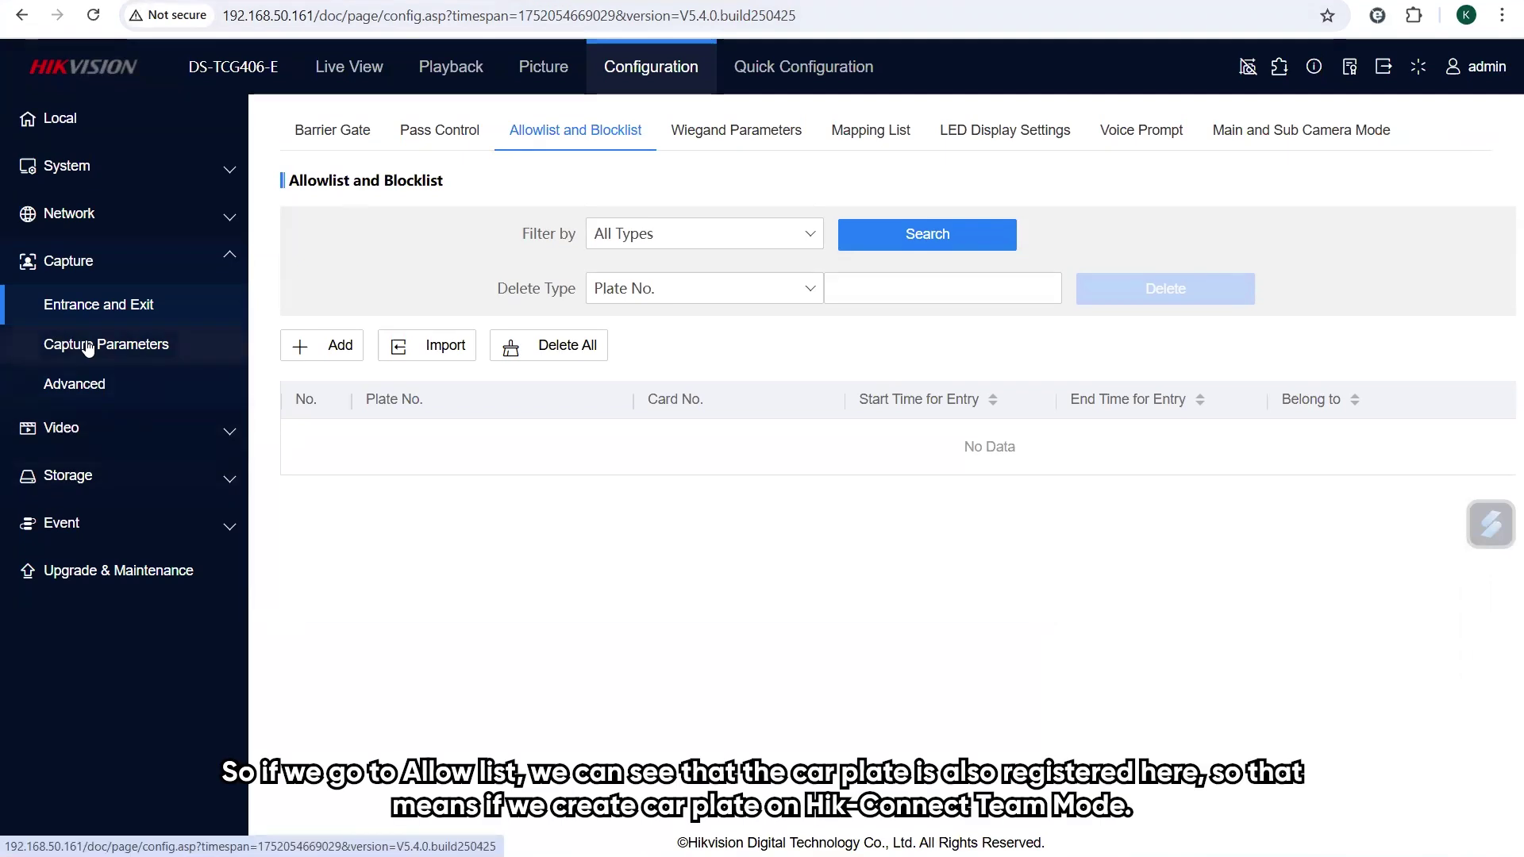
pyautogui.click(60, 344)
pyautogui.click(98, 320)
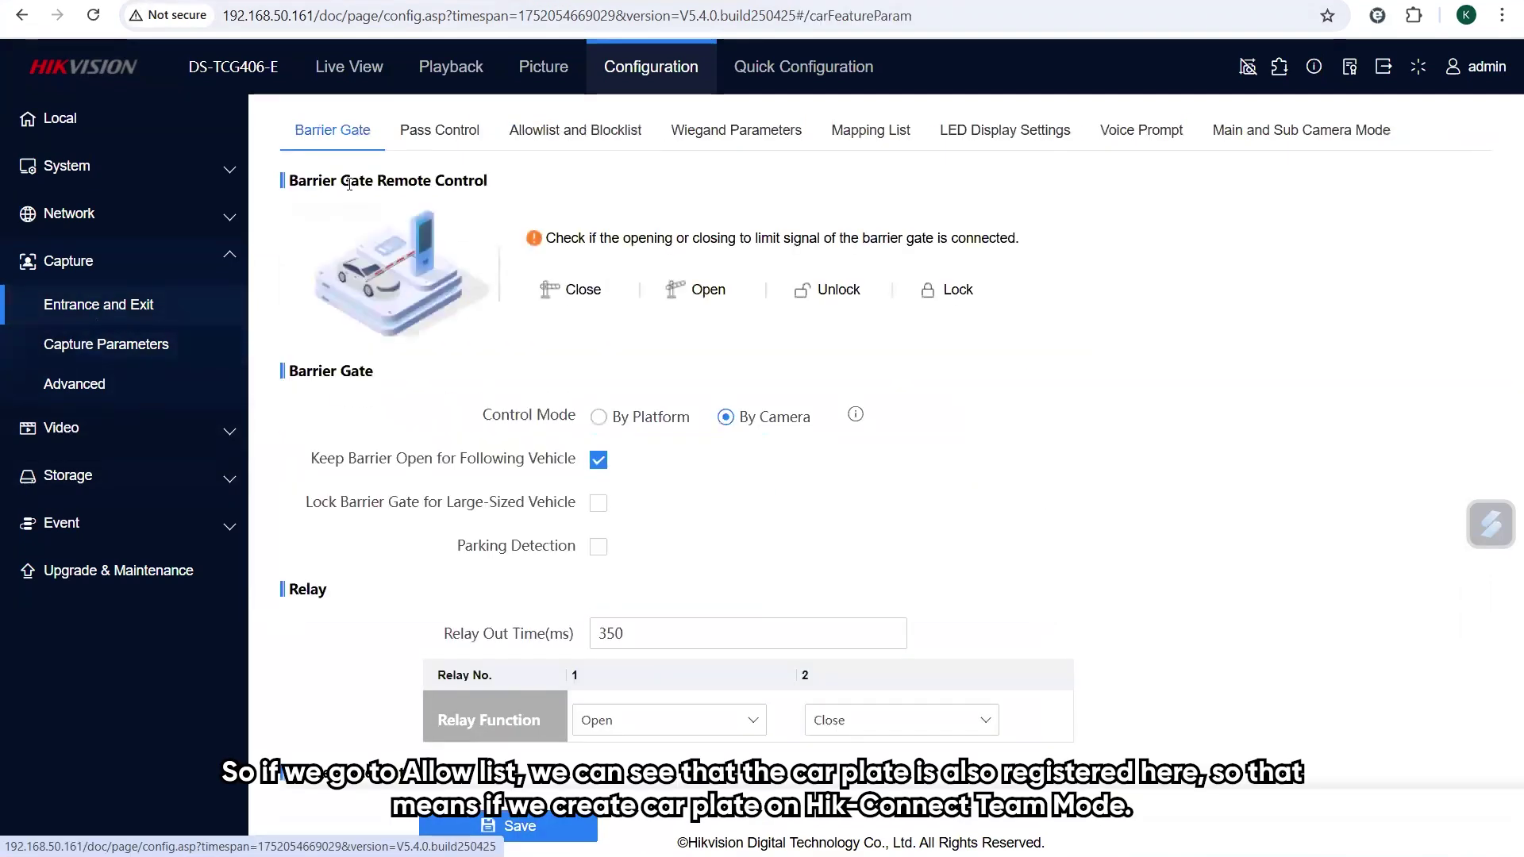
pyautogui.click(568, 139)
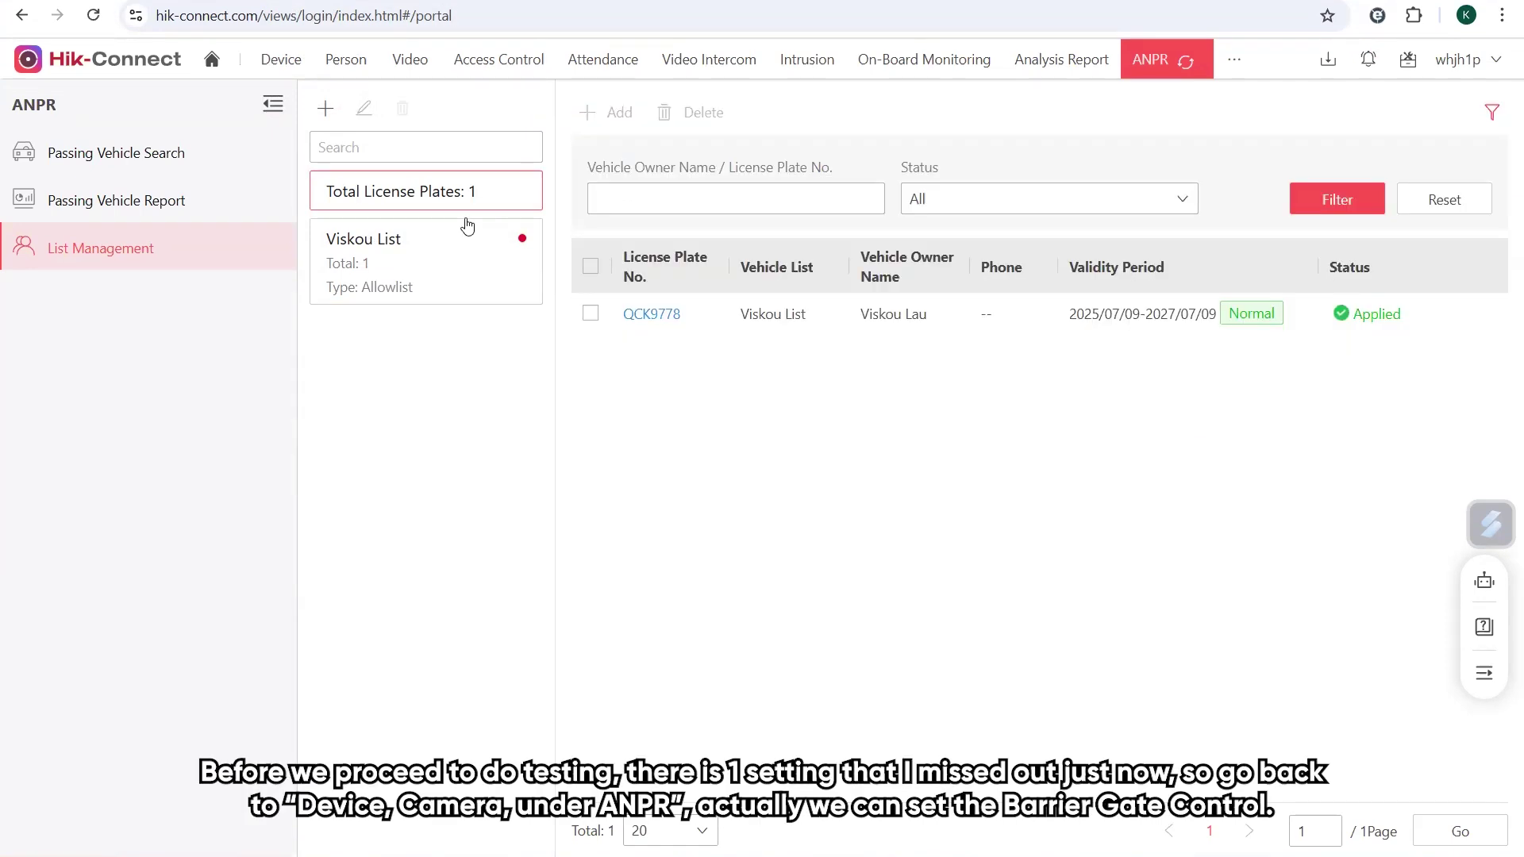
# Check that ANPR and barrier gate control are on for Viskou ANPR, then switch to the camera's live view.
pyautogui.click(279, 61)
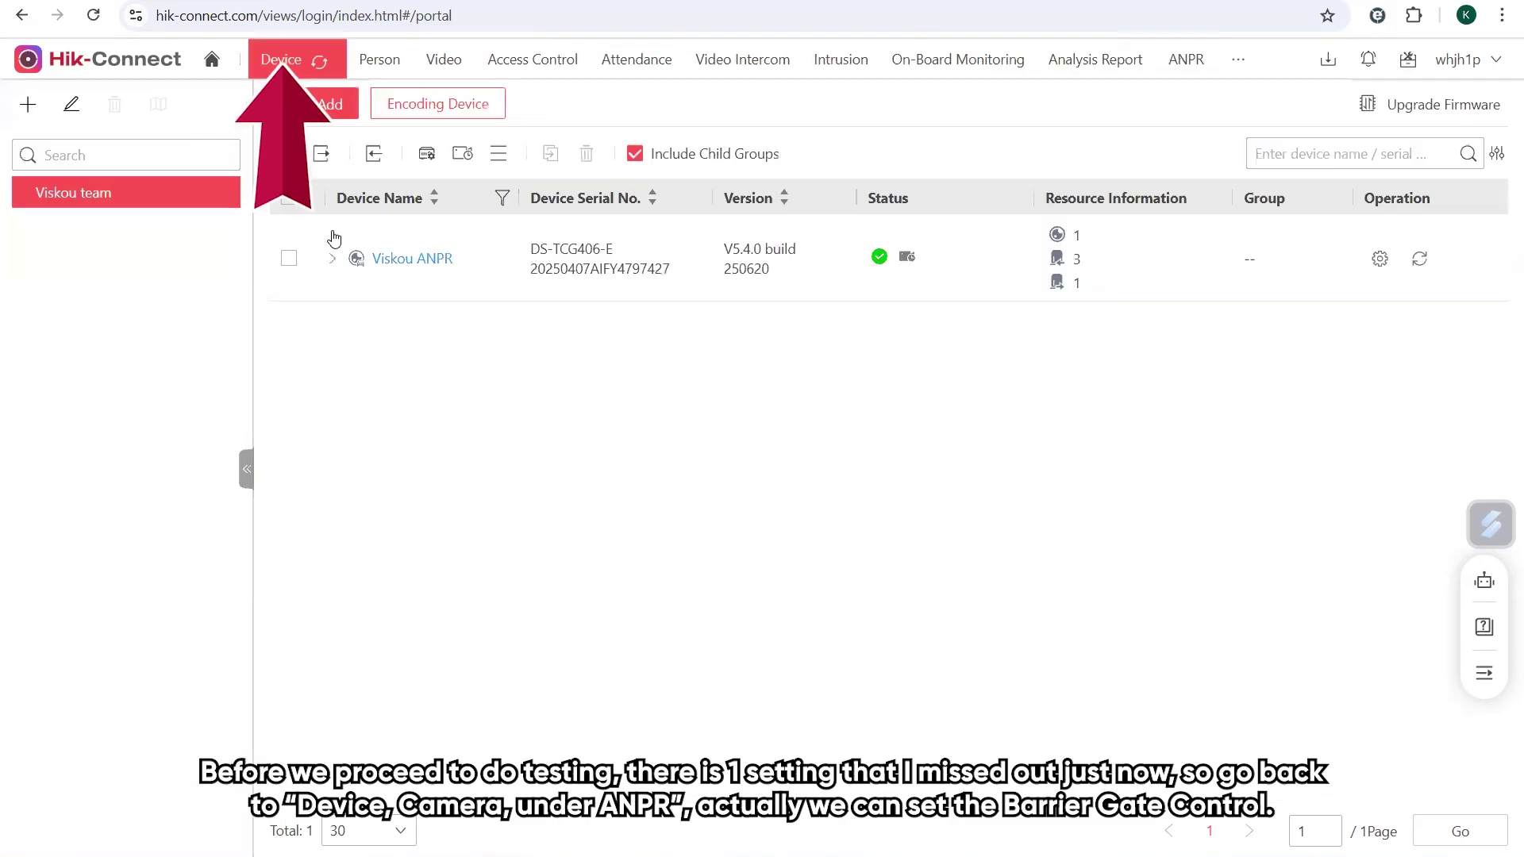
pyautogui.click(412, 259)
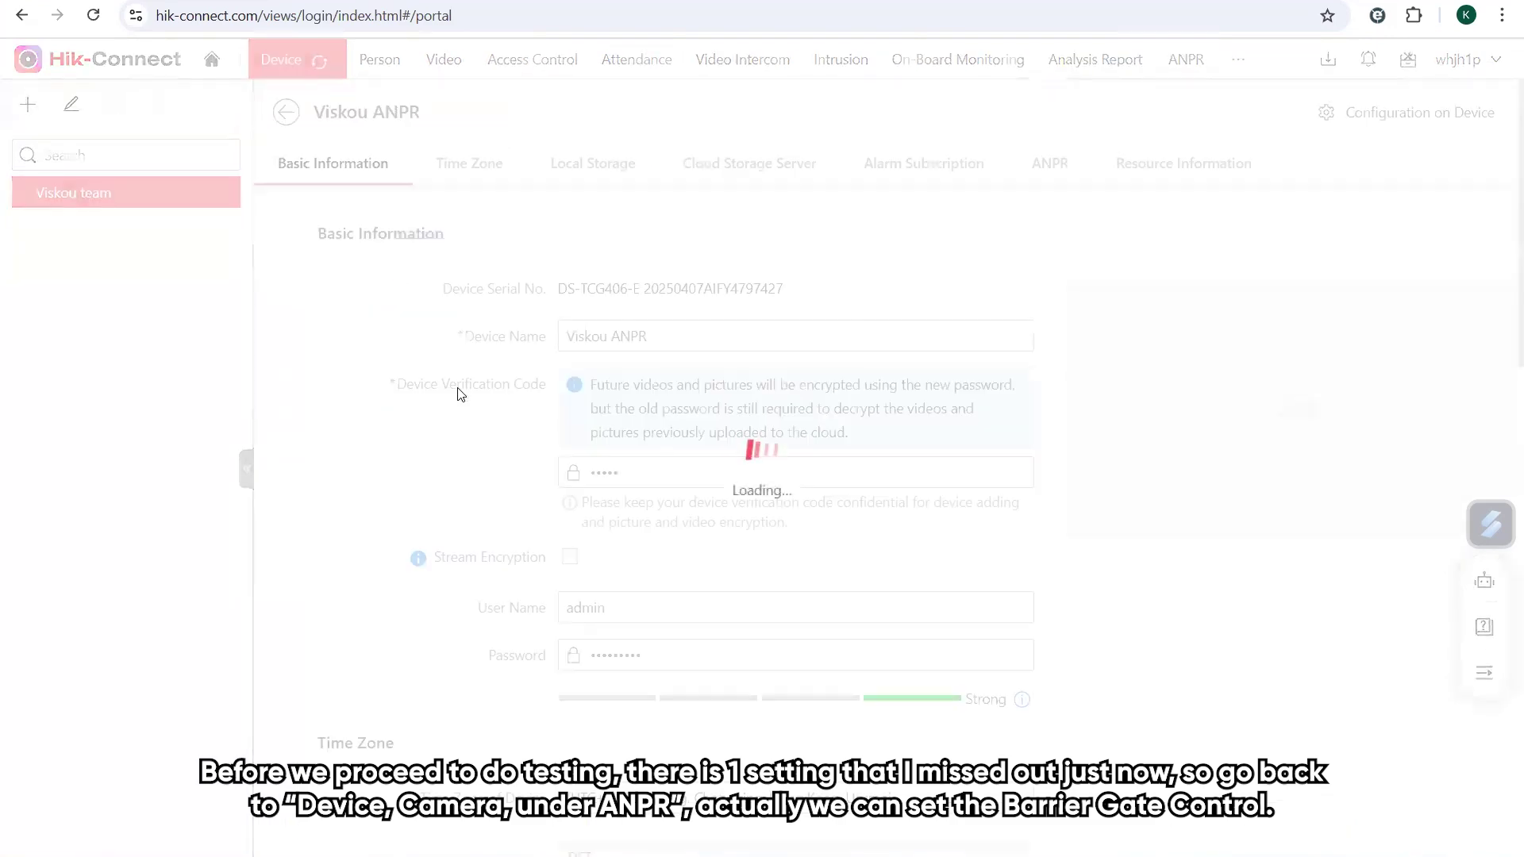
pyautogui.scroll(-10, 565, 496)
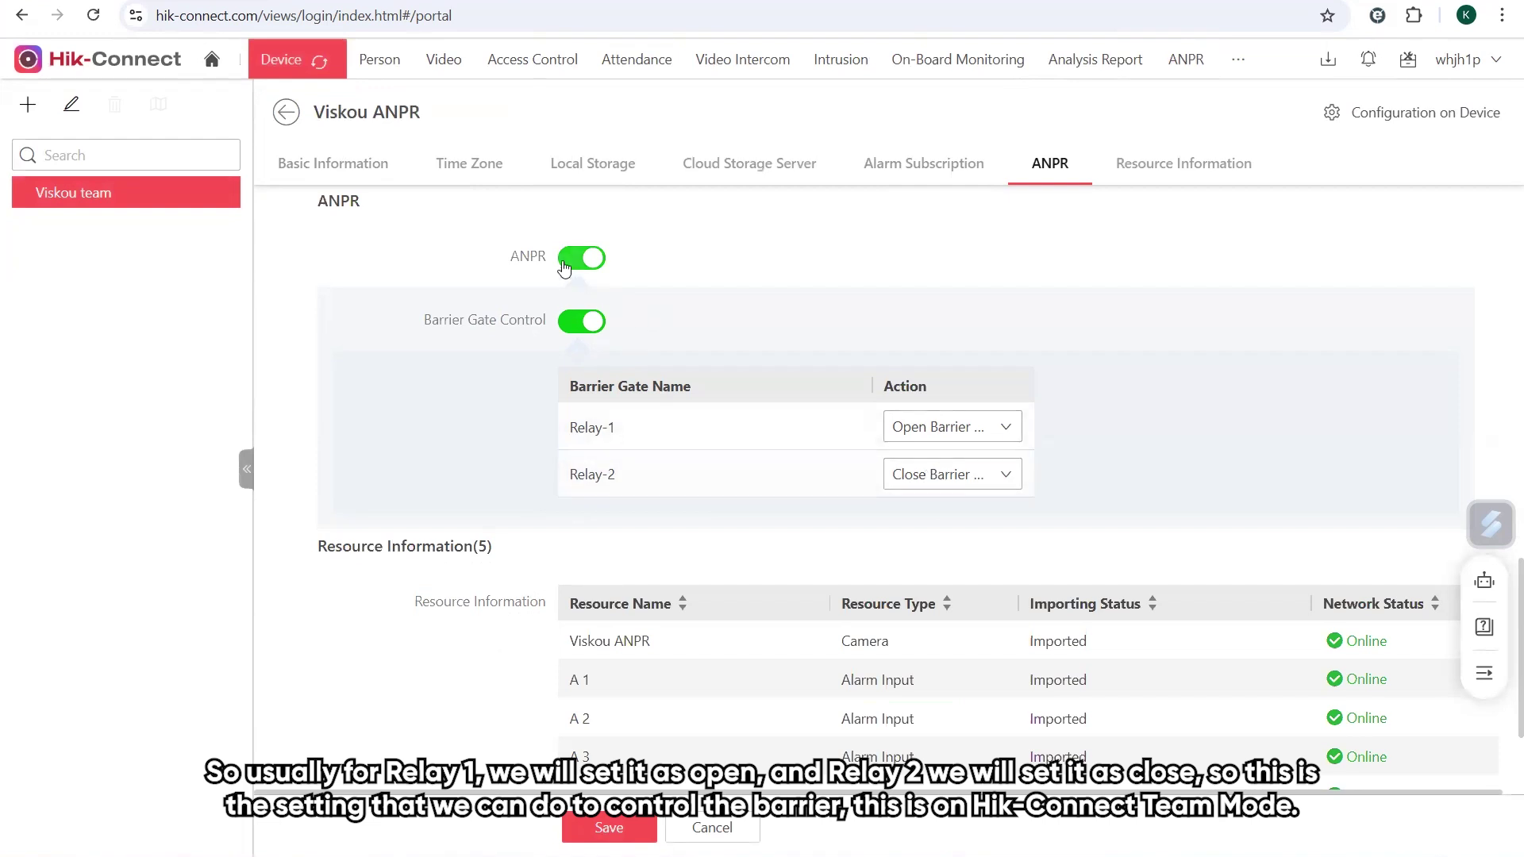
pyautogui.scroll(1, 456, 397)
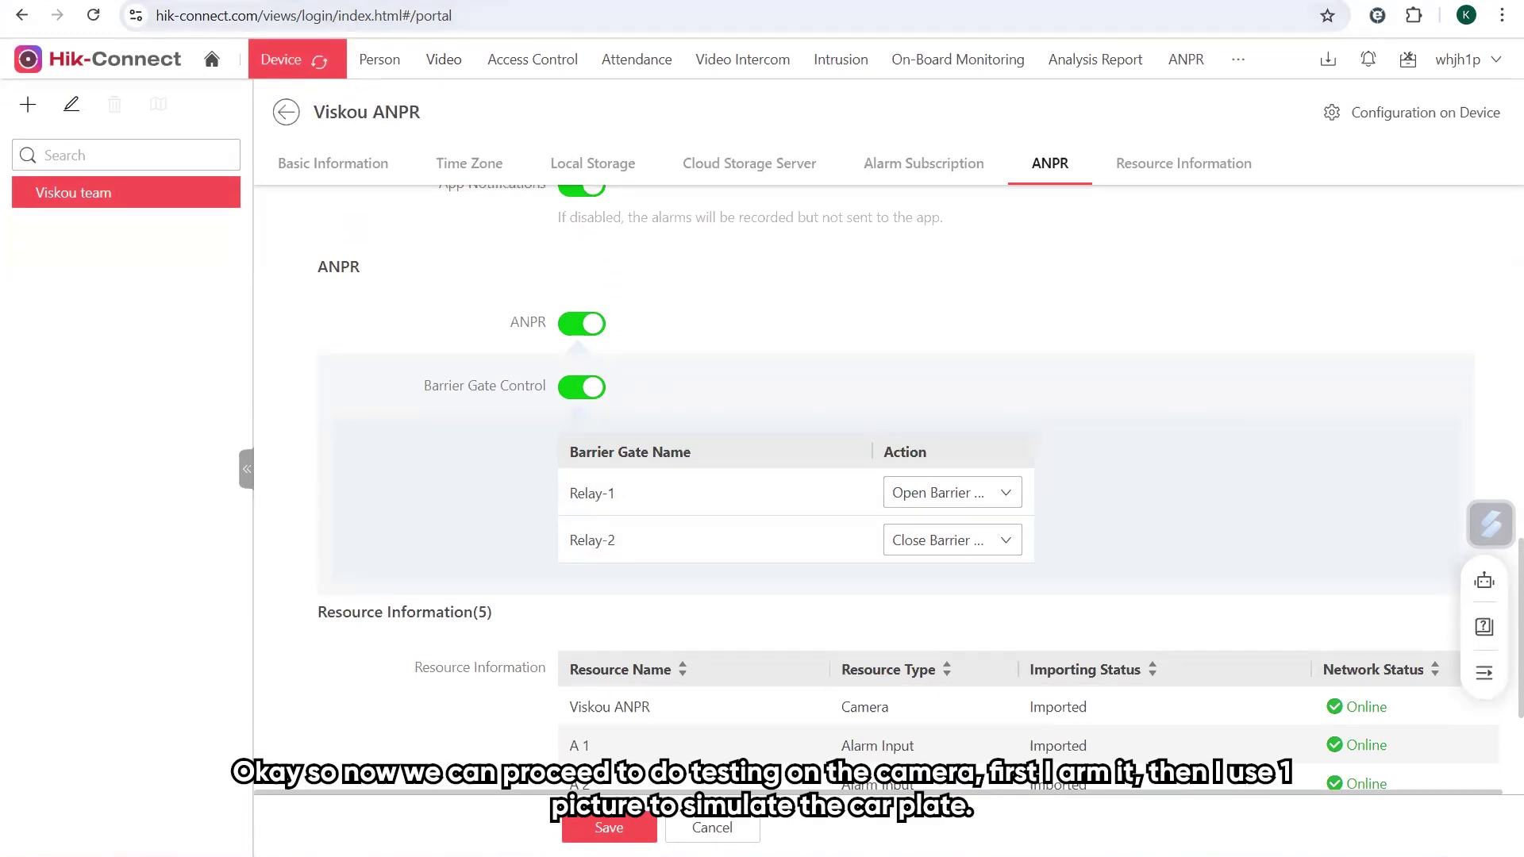
pyautogui.click(360, 7)
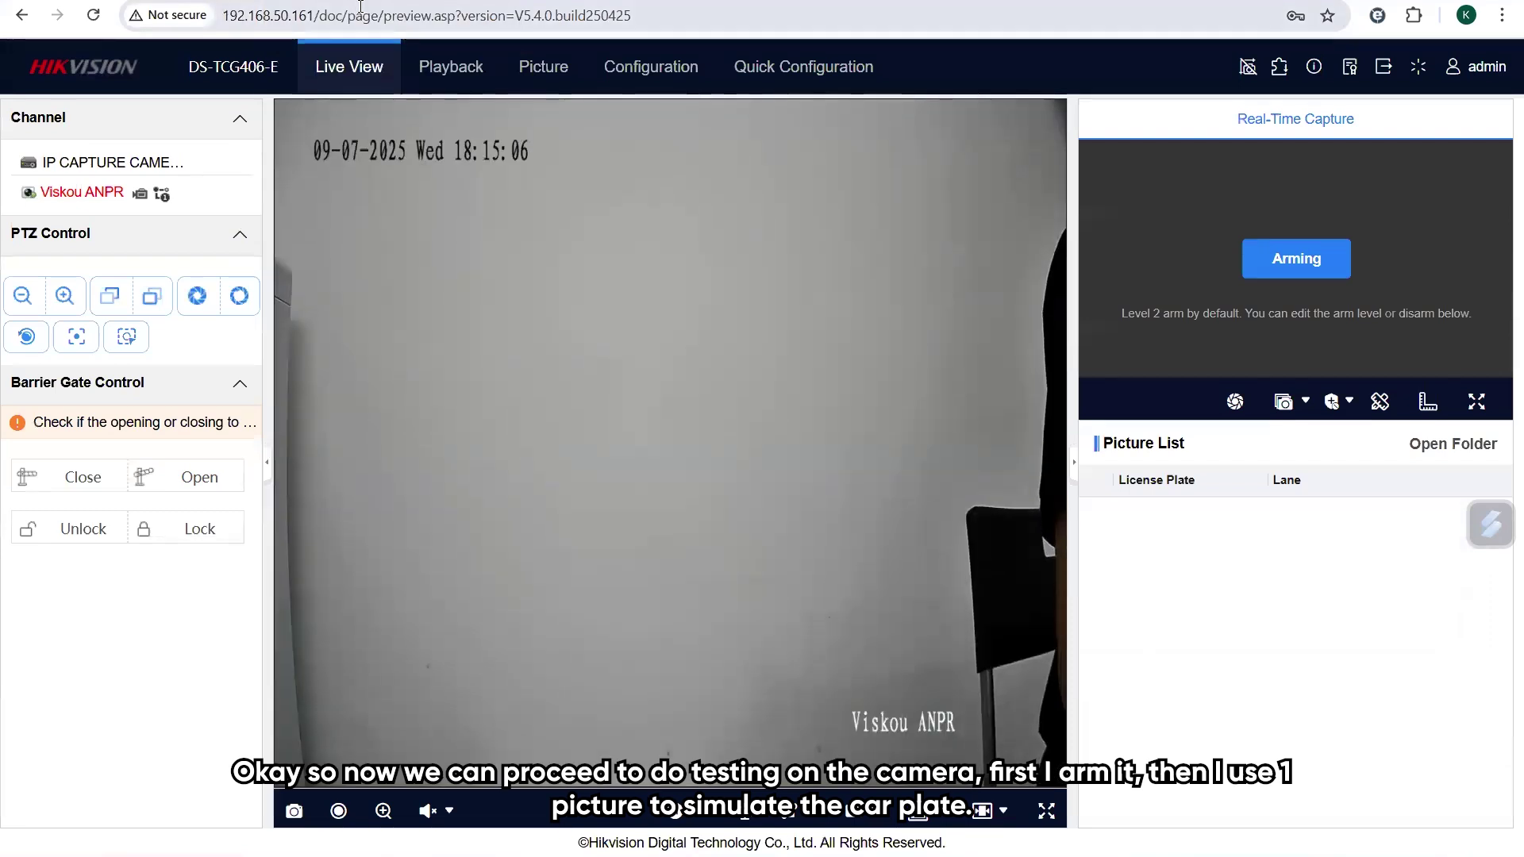
# Arm Real-Time Capture in the camera's live view for the plate test.
pyautogui.click(1277, 262)
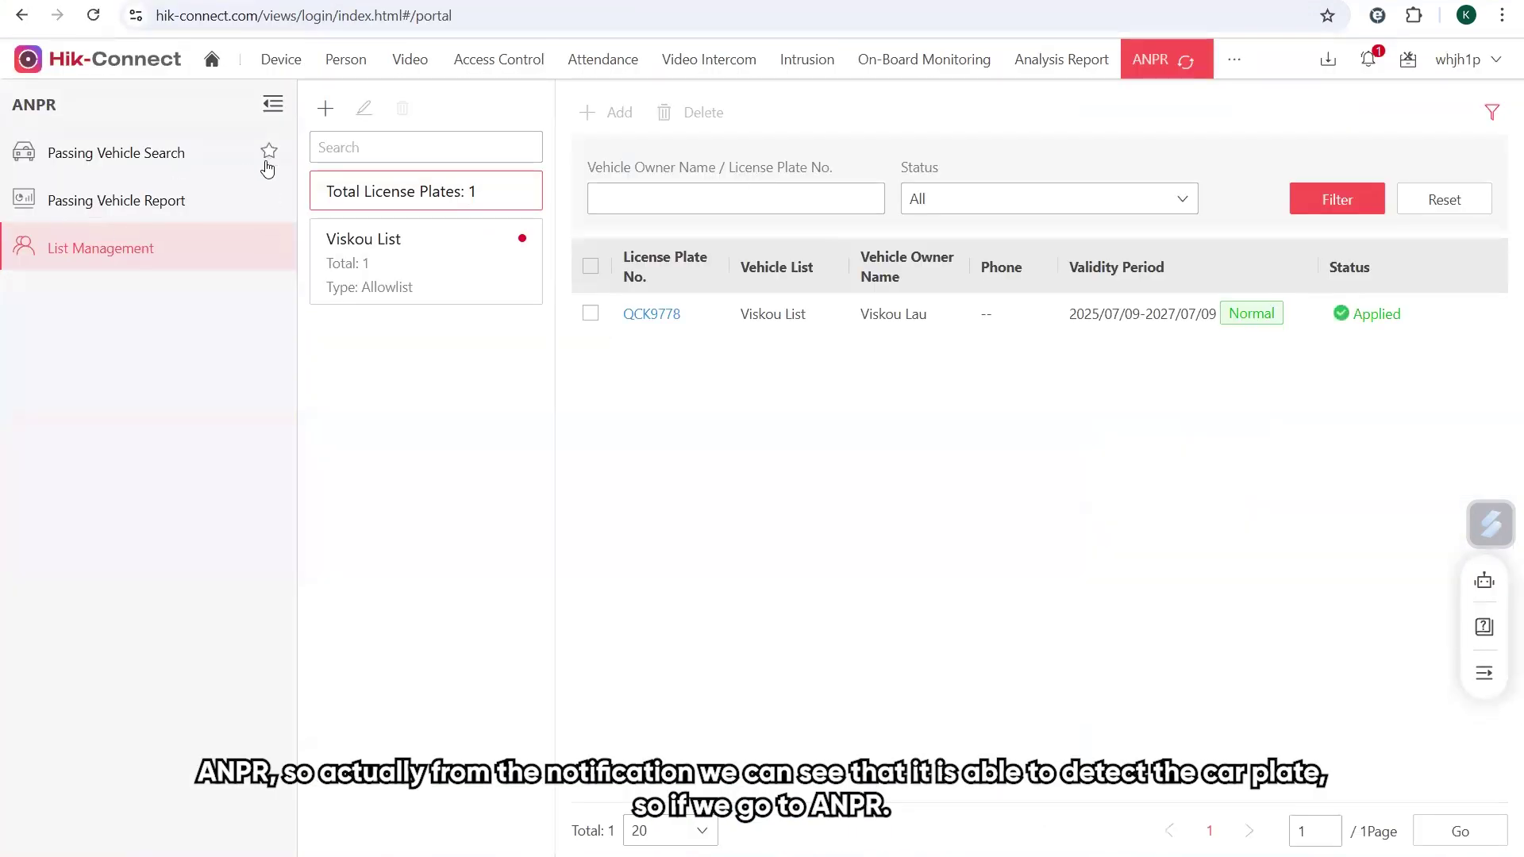
pyautogui.click(1368, 61)
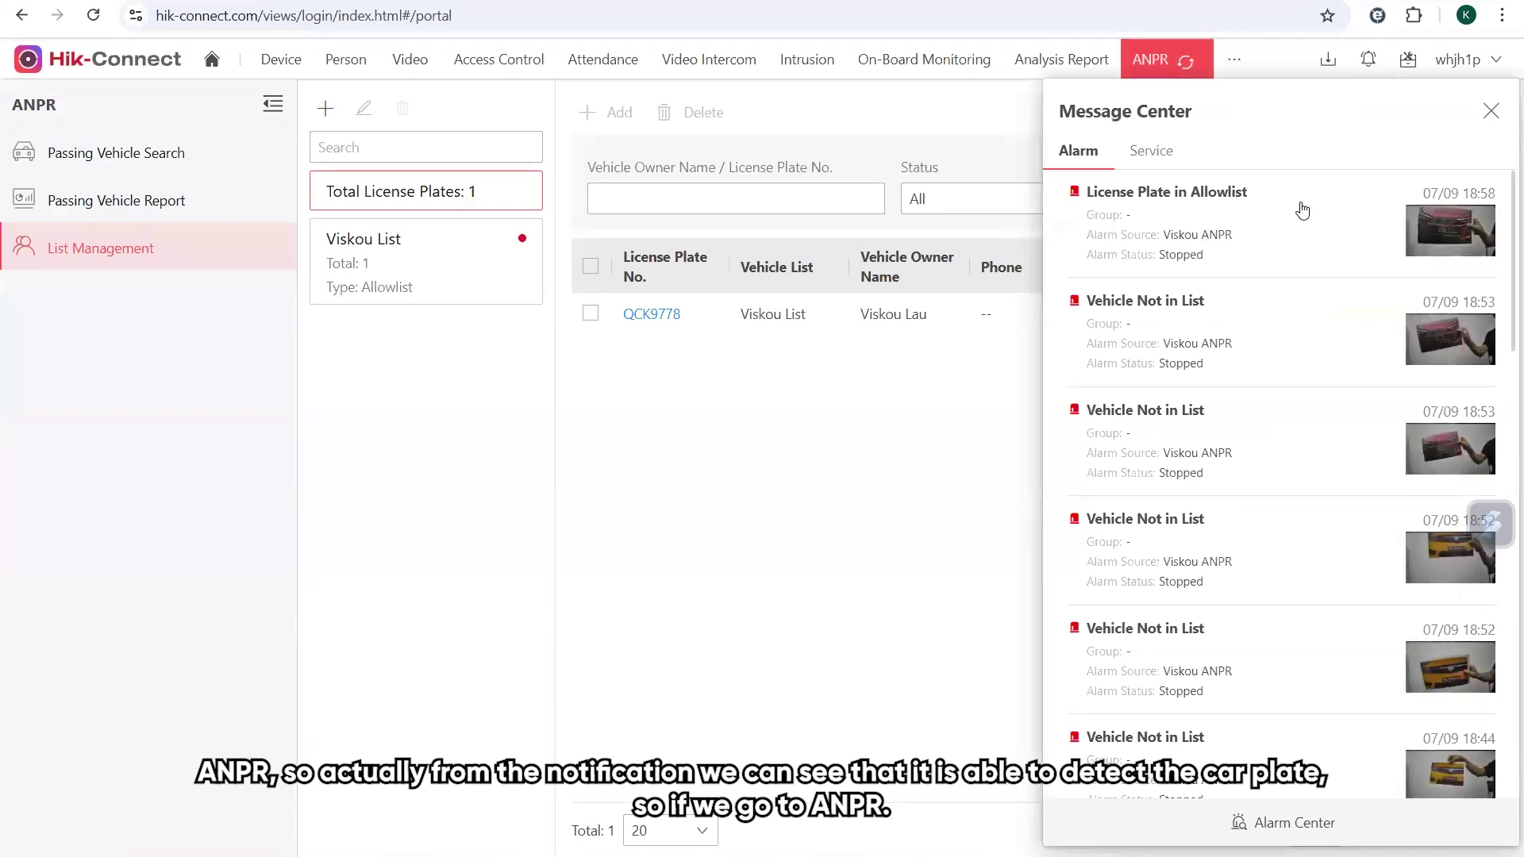
pyautogui.click(1265, 207)
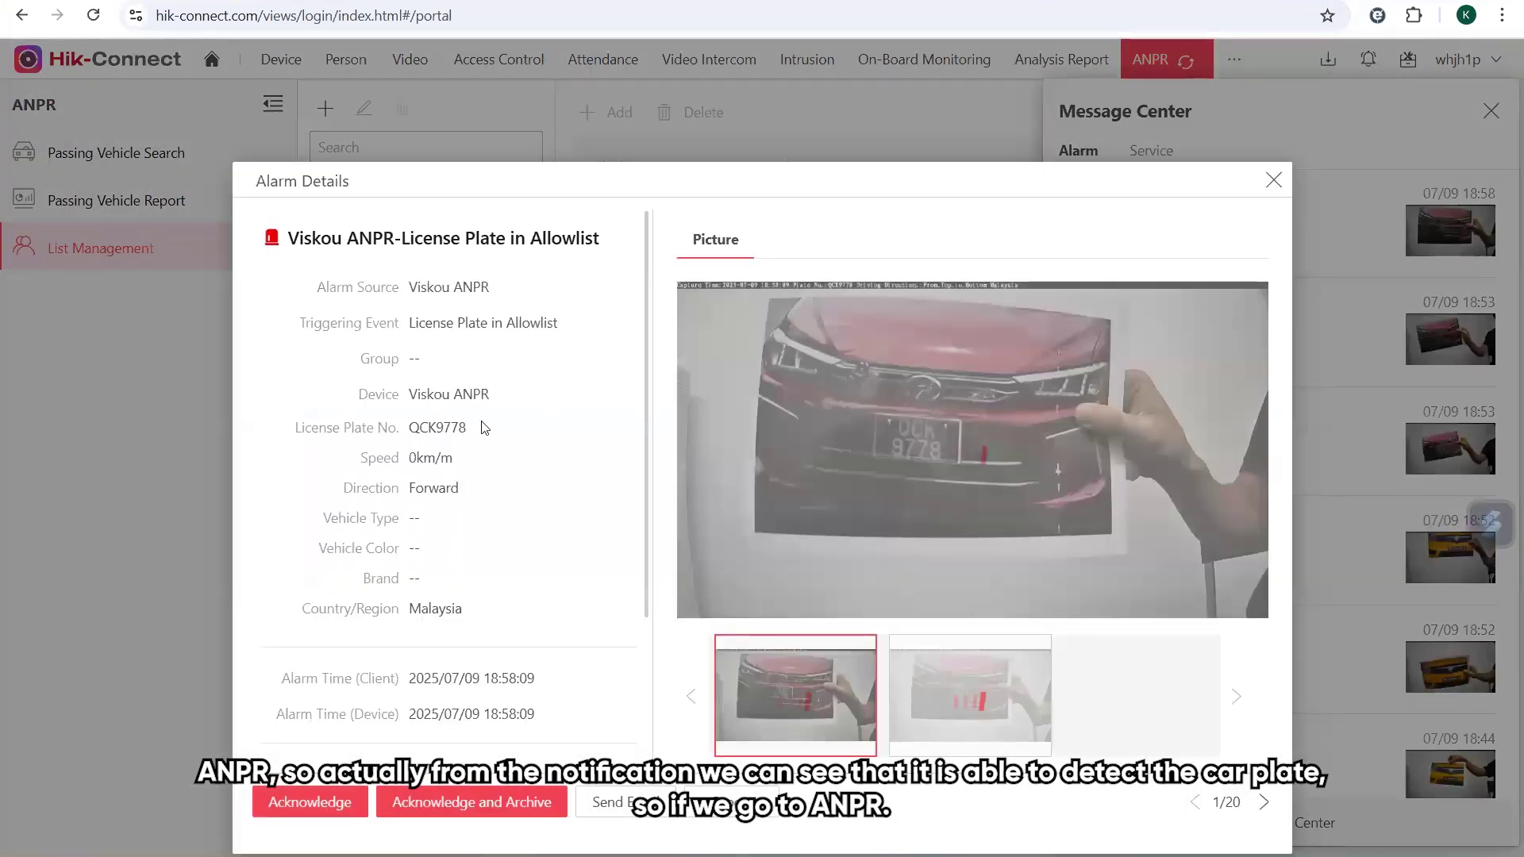
pyautogui.click(1273, 180)
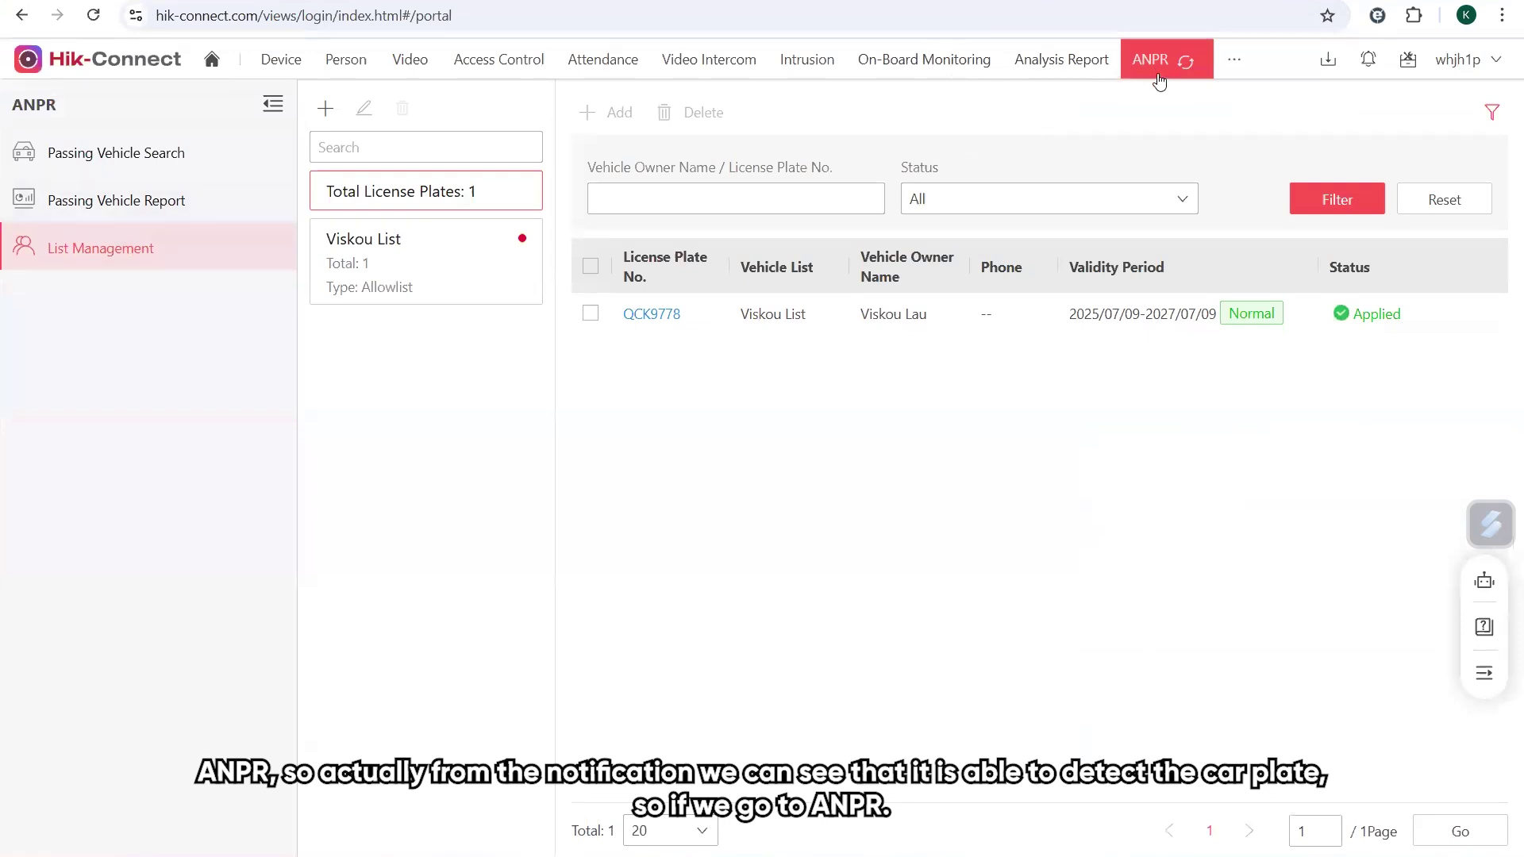
pyautogui.click(88, 208)
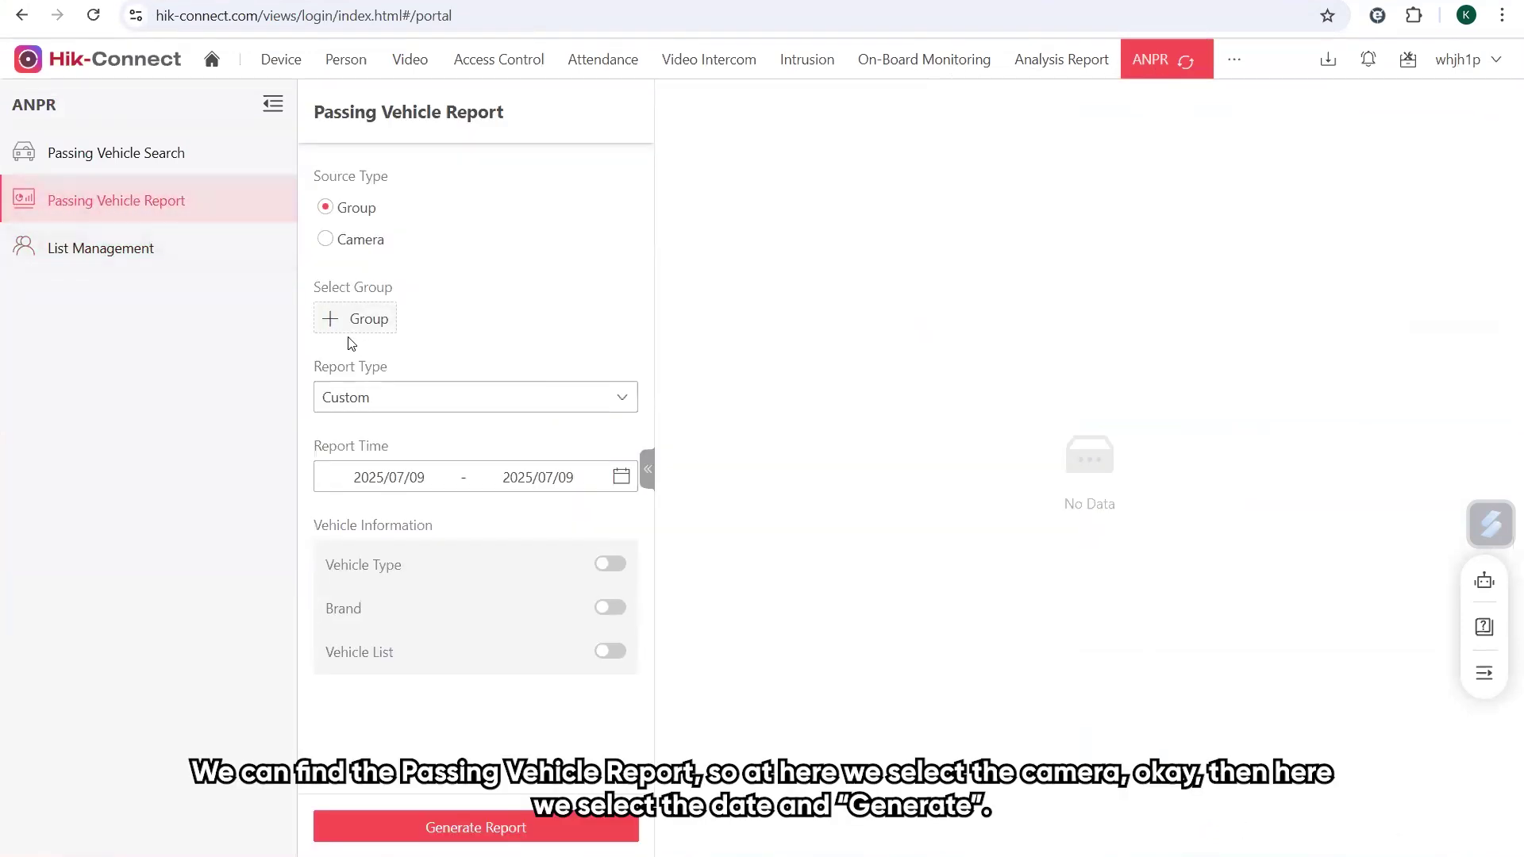
# Generate a camera-based Passing Vehicle Report for Viskou ANPR on 2025/07/09.
pyautogui.click(341, 241)
pyautogui.click(343, 322)
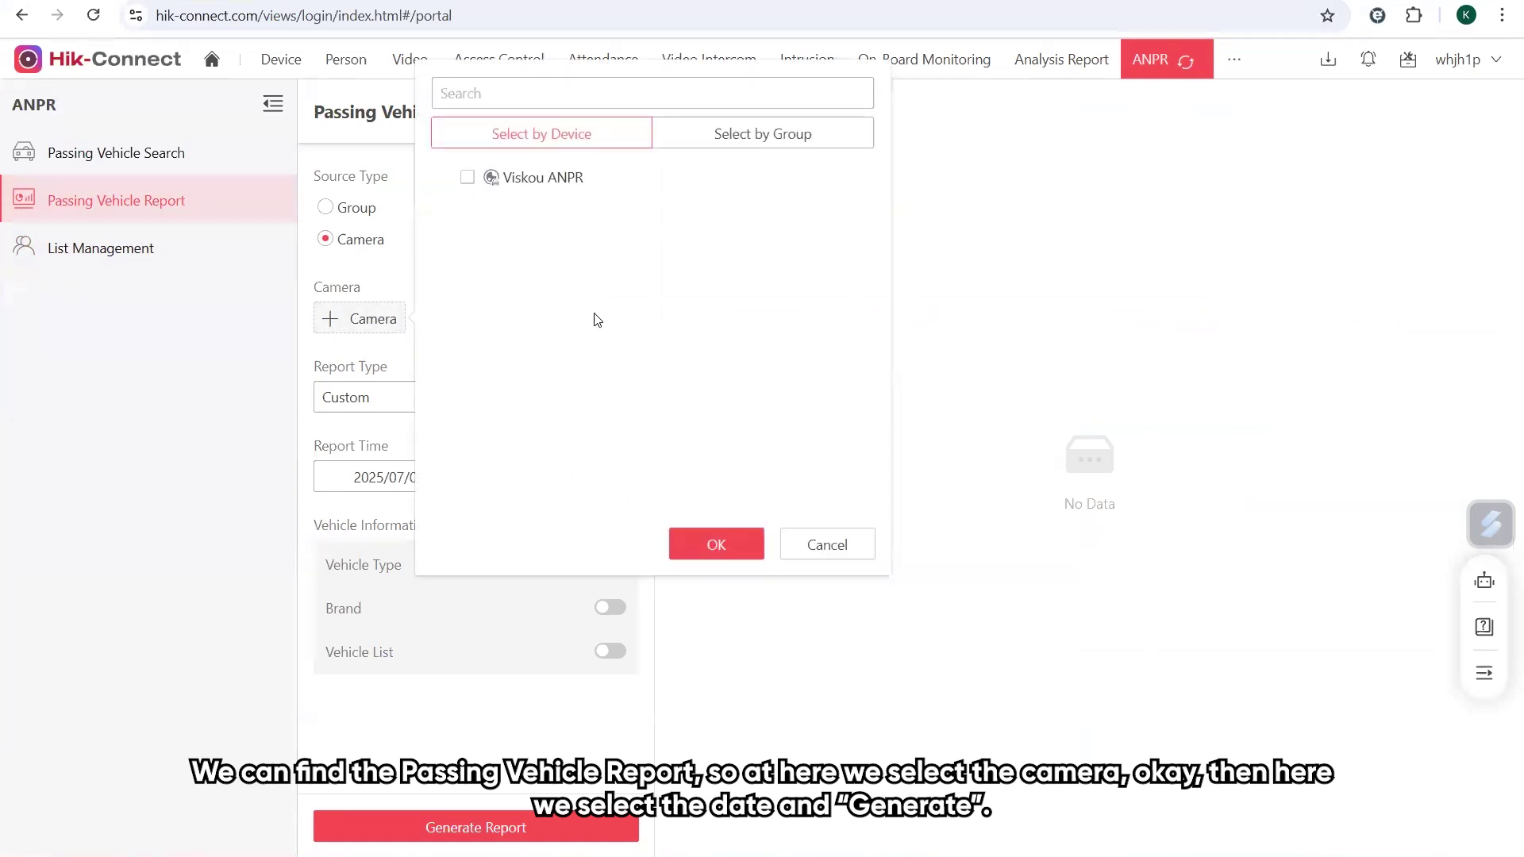
pyautogui.click(467, 178)
pyautogui.click(716, 544)
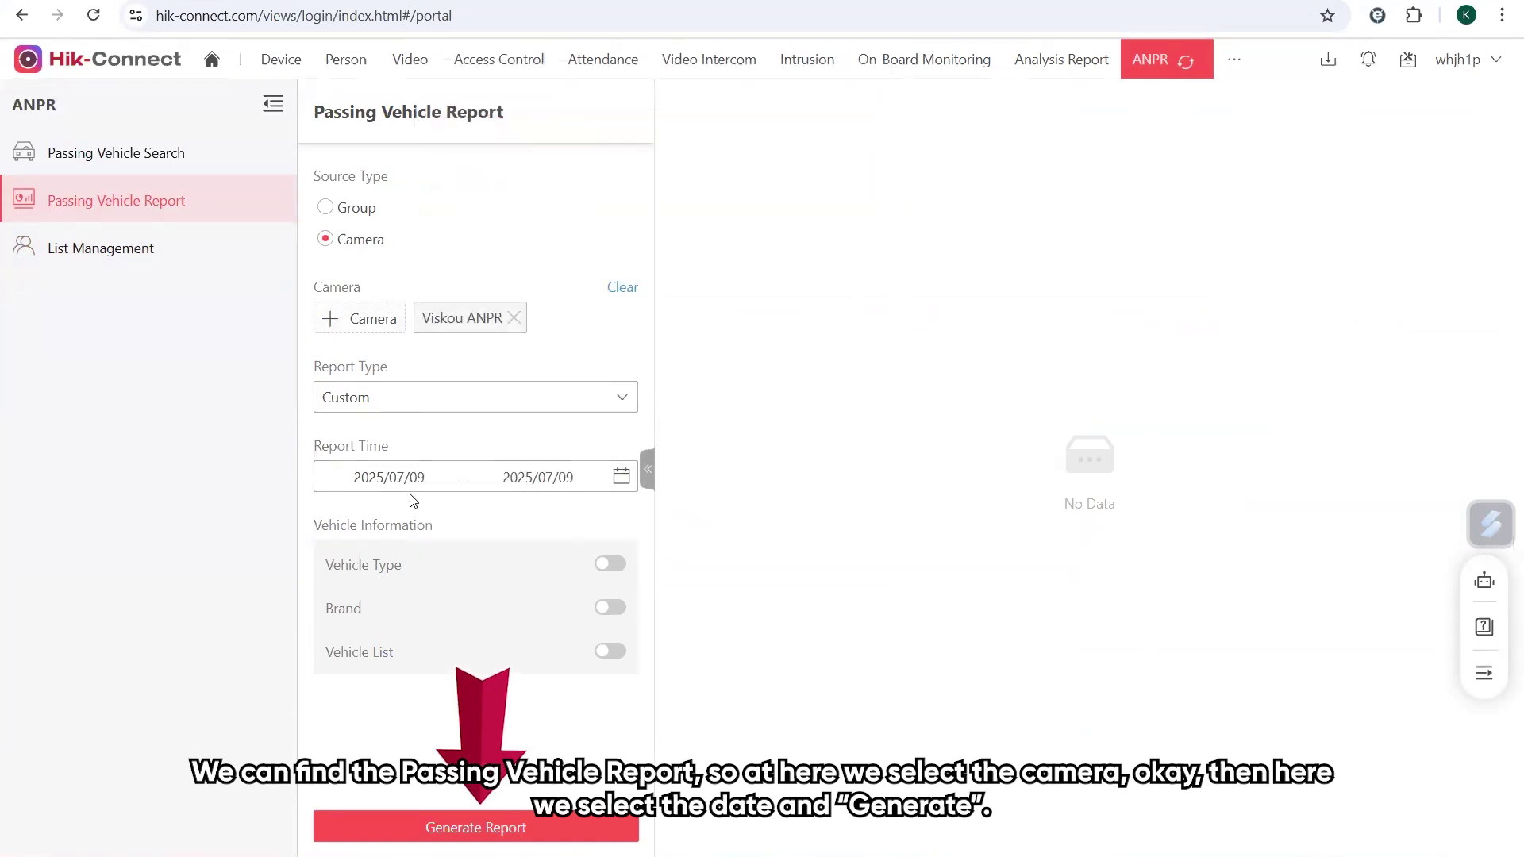
pyautogui.click(476, 827)
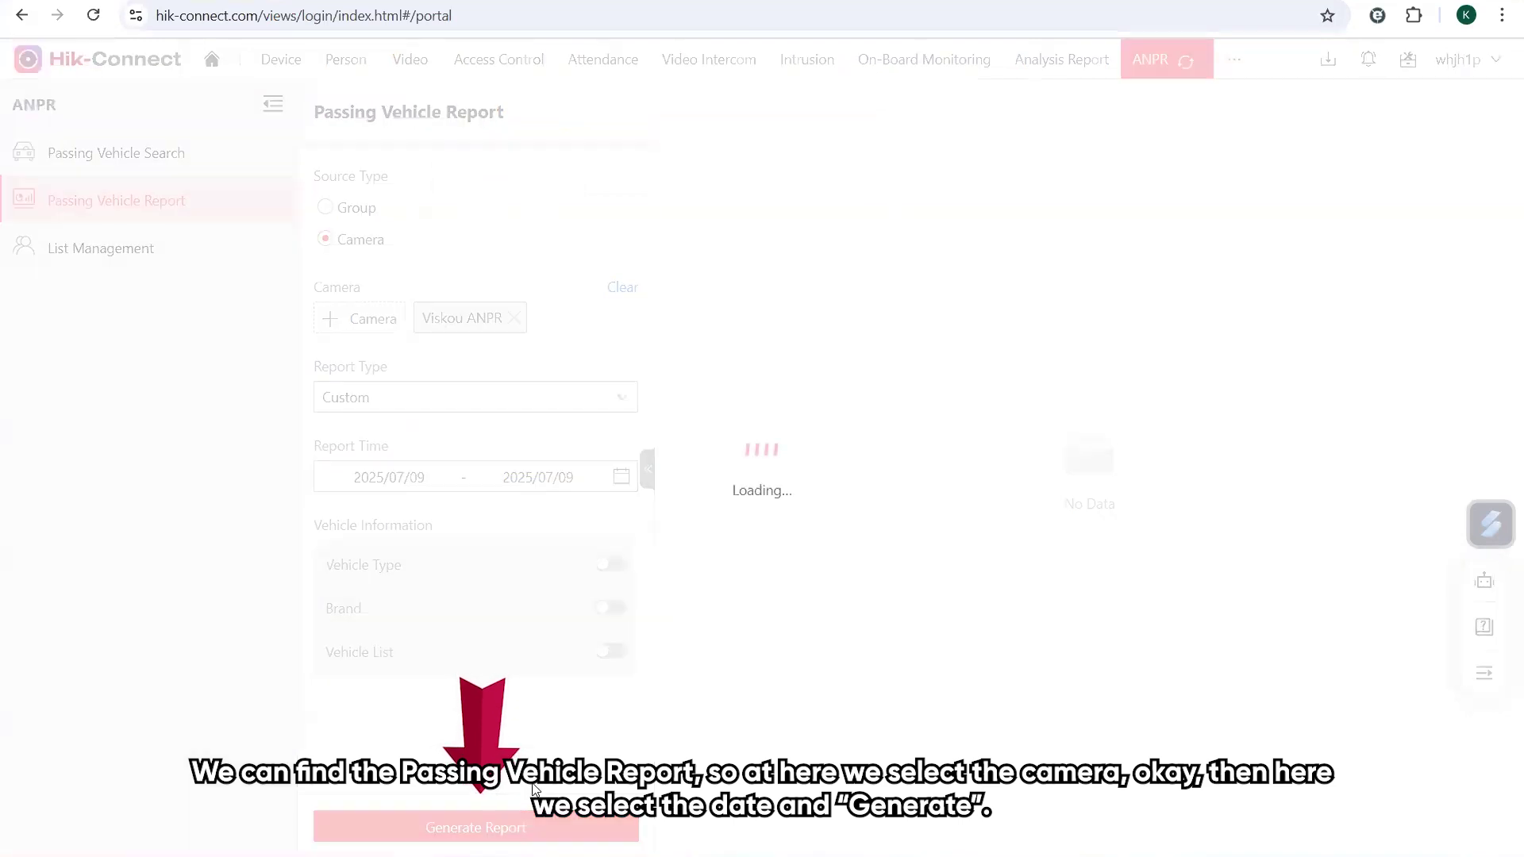
pyautogui.moveTo(1126, 282)
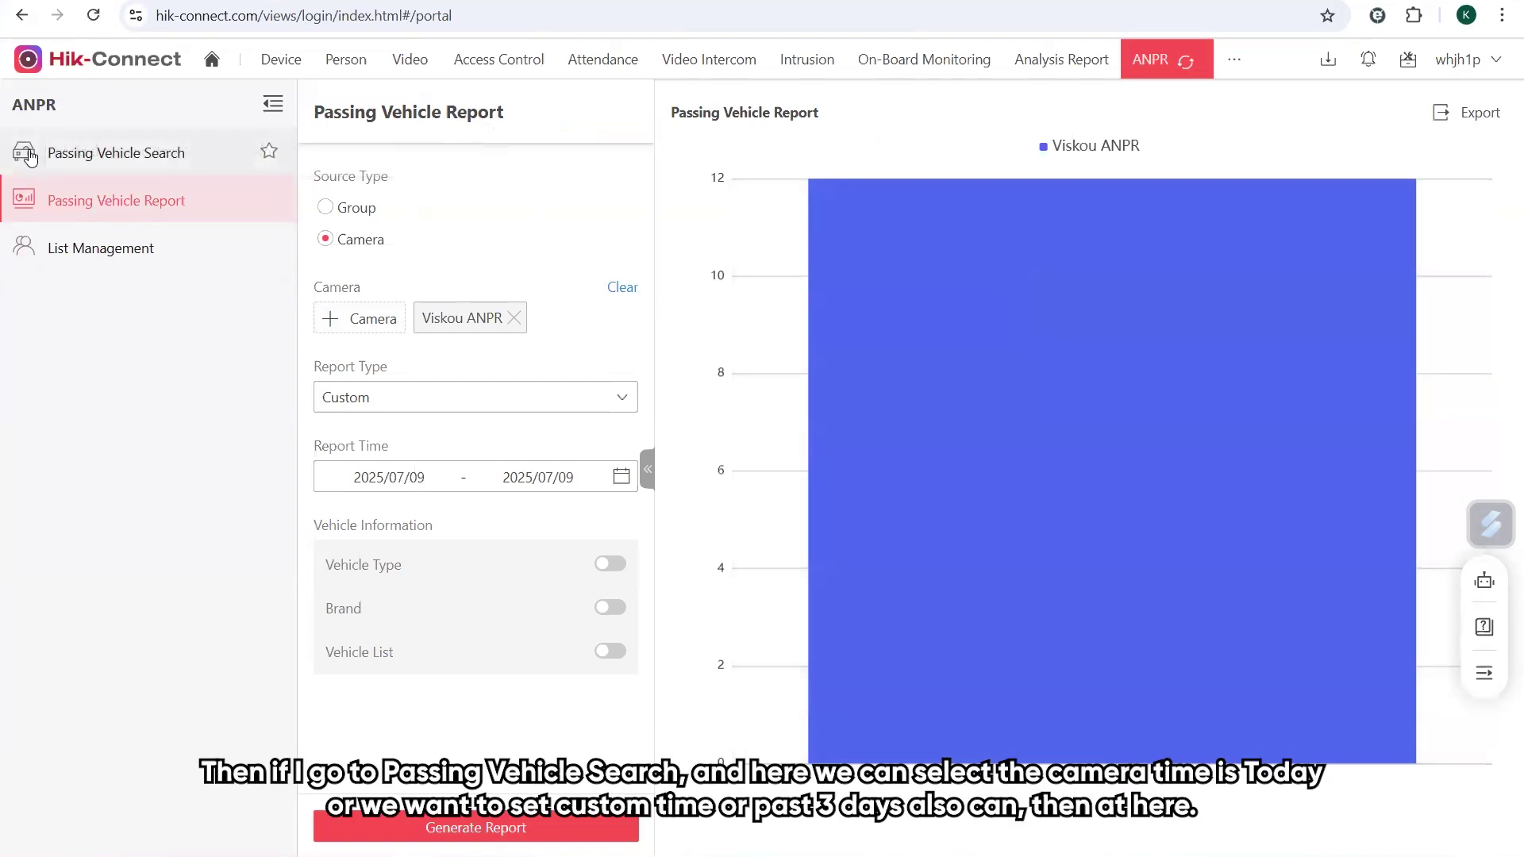
pyautogui.click(89, 159)
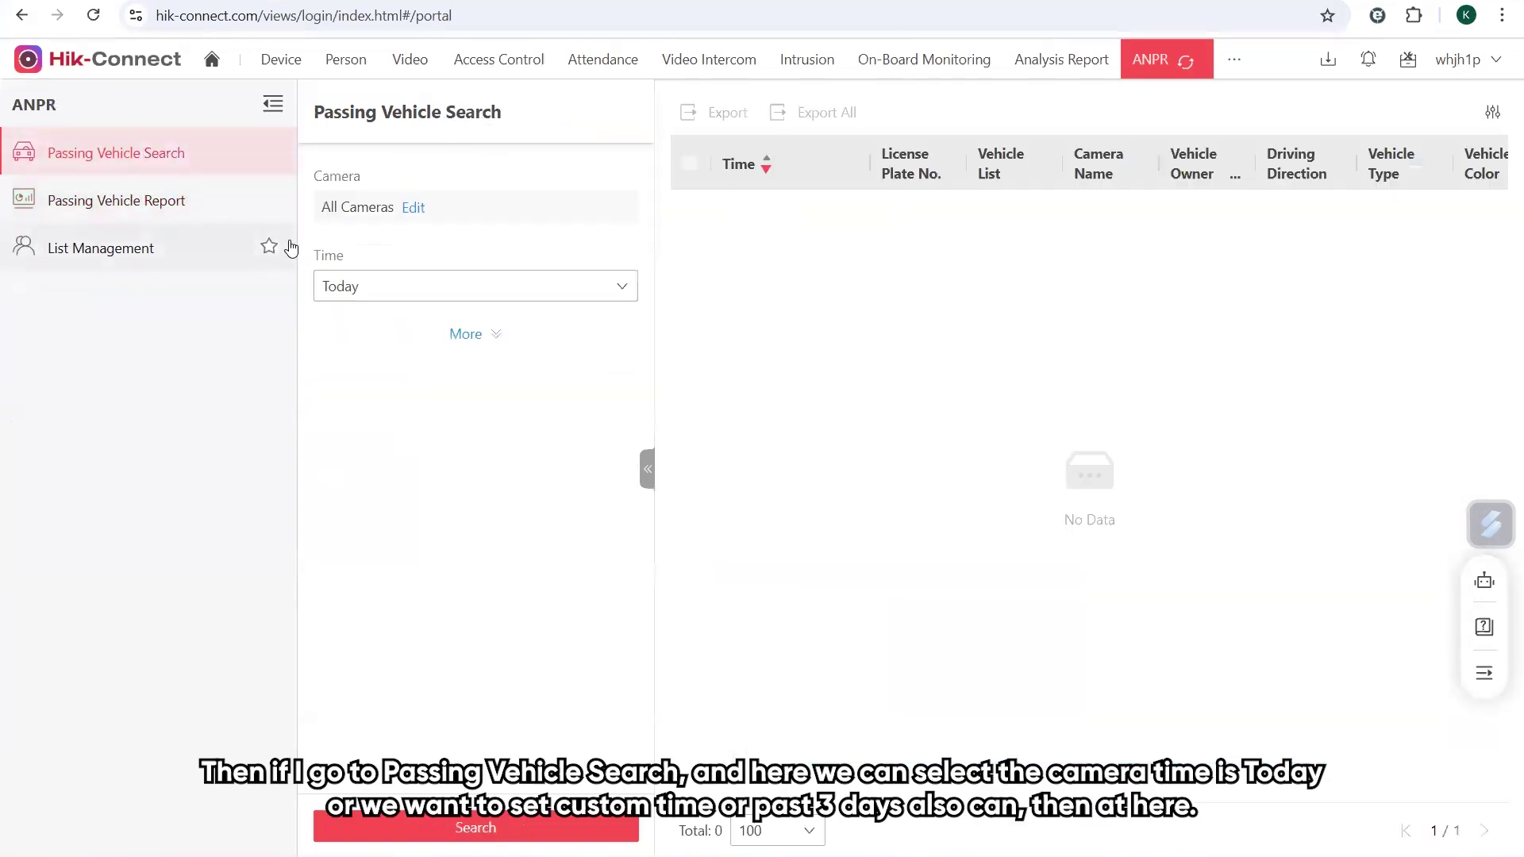
pyautogui.click(412, 207)
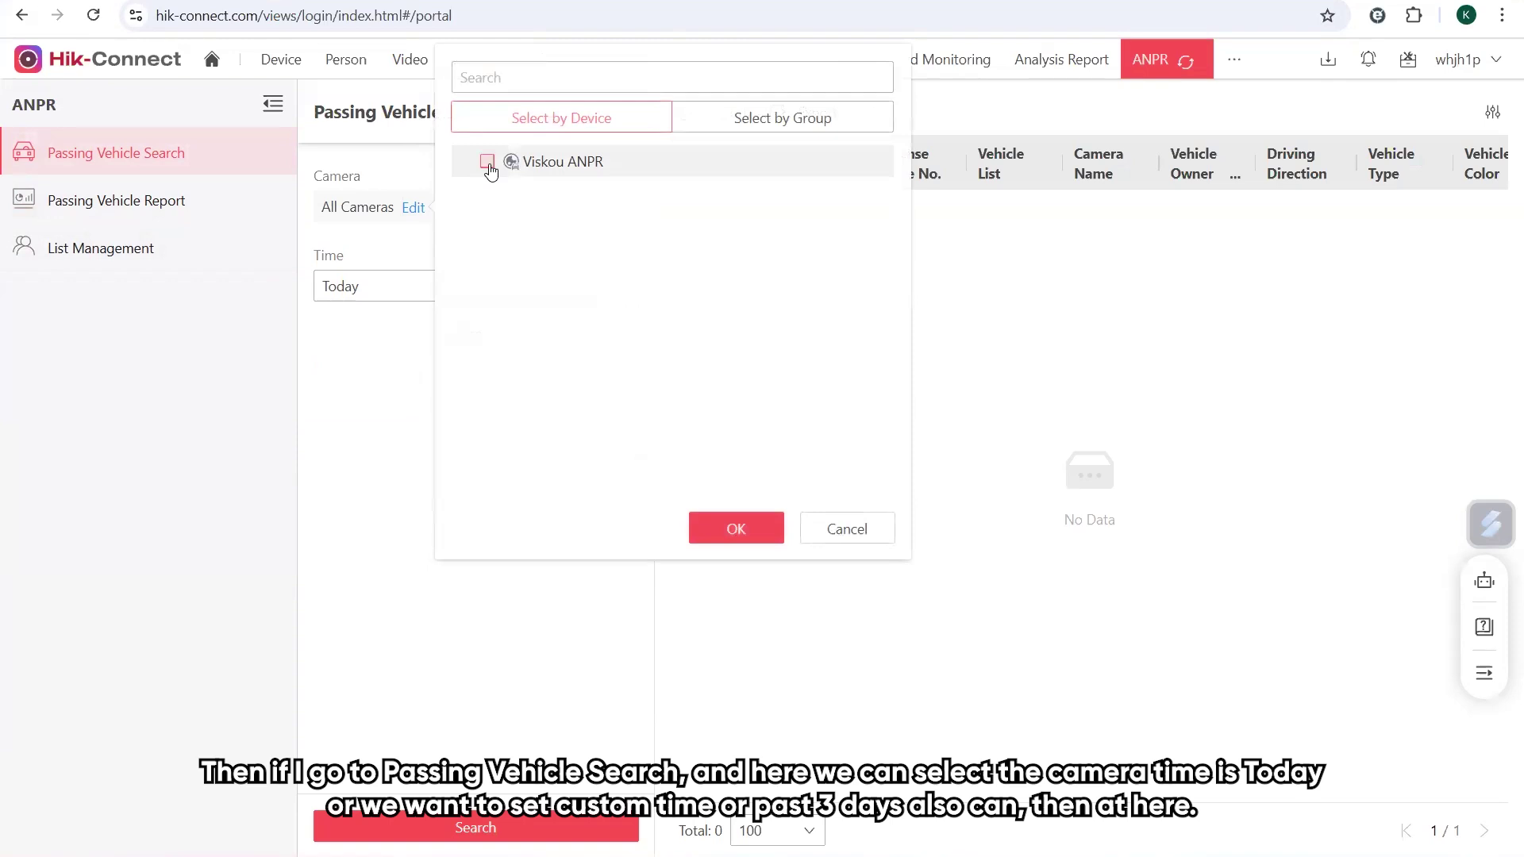
pyautogui.click(722, 527)
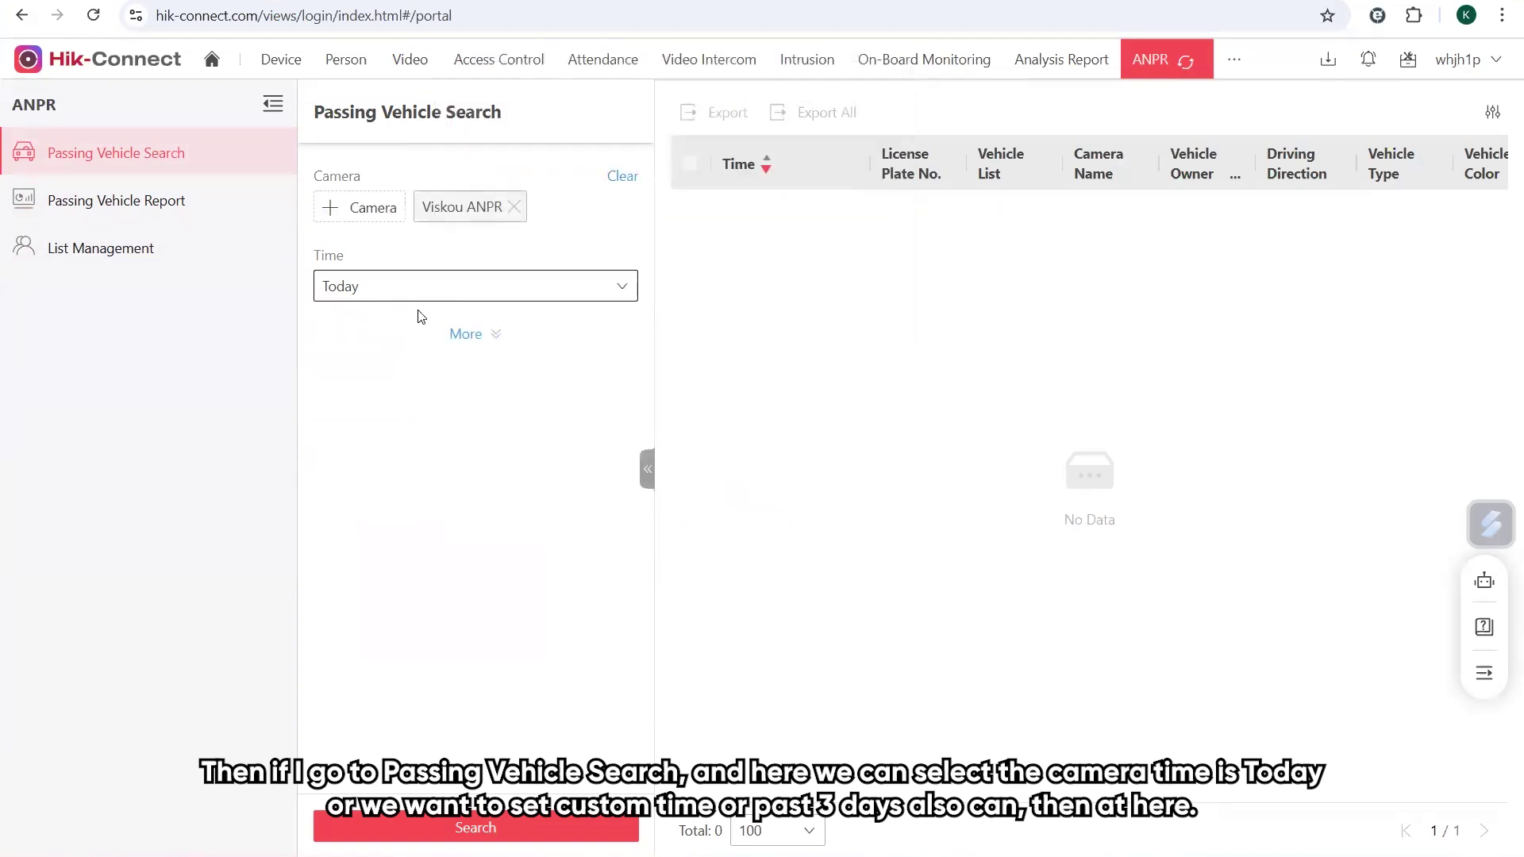
pyautogui.click(567, 298)
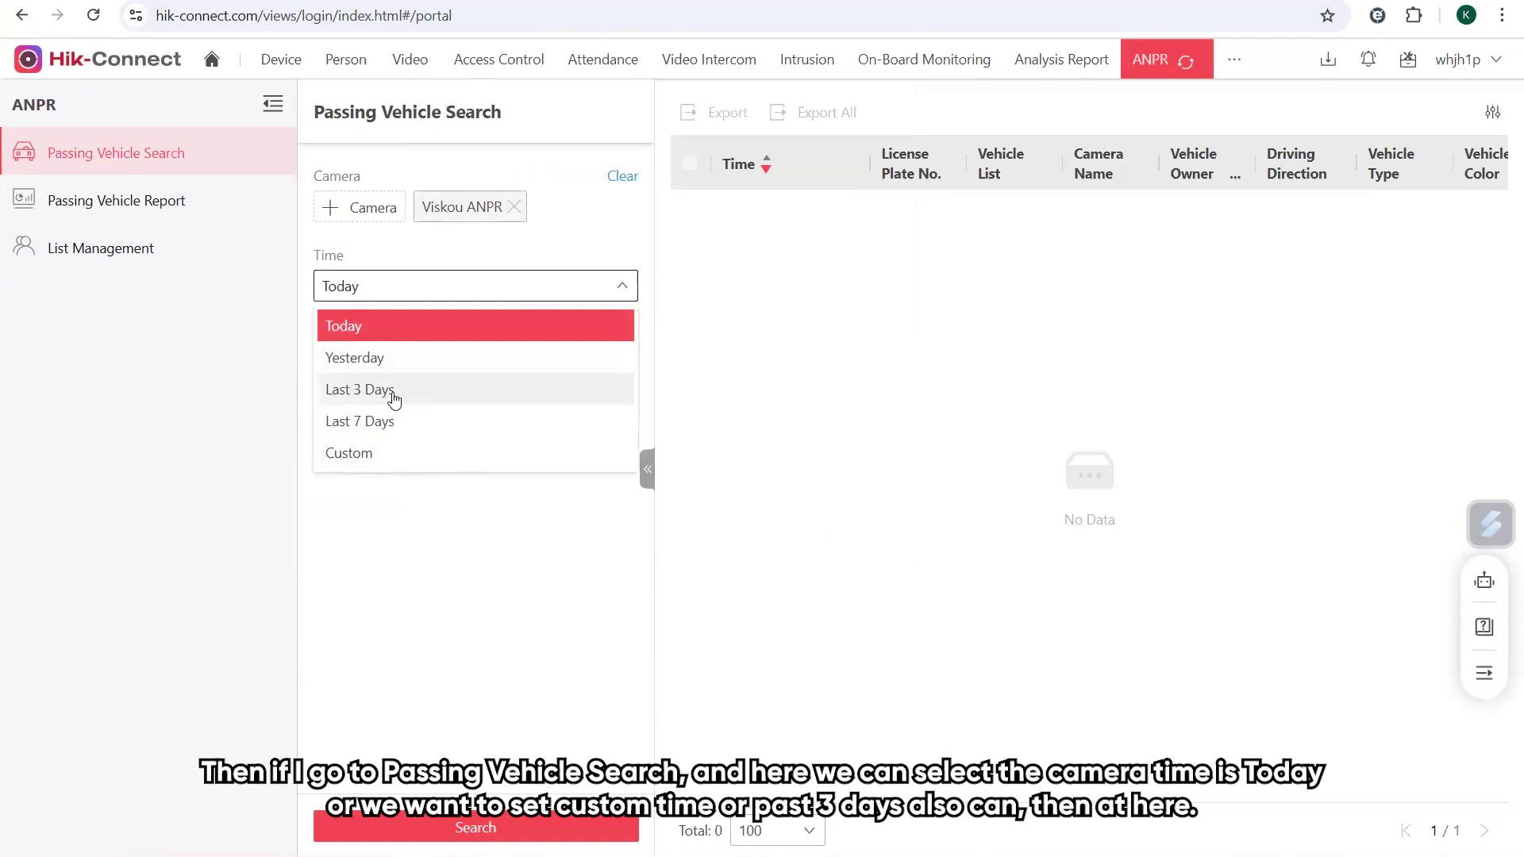
pyautogui.click(429, 540)
pyautogui.click(466, 336)
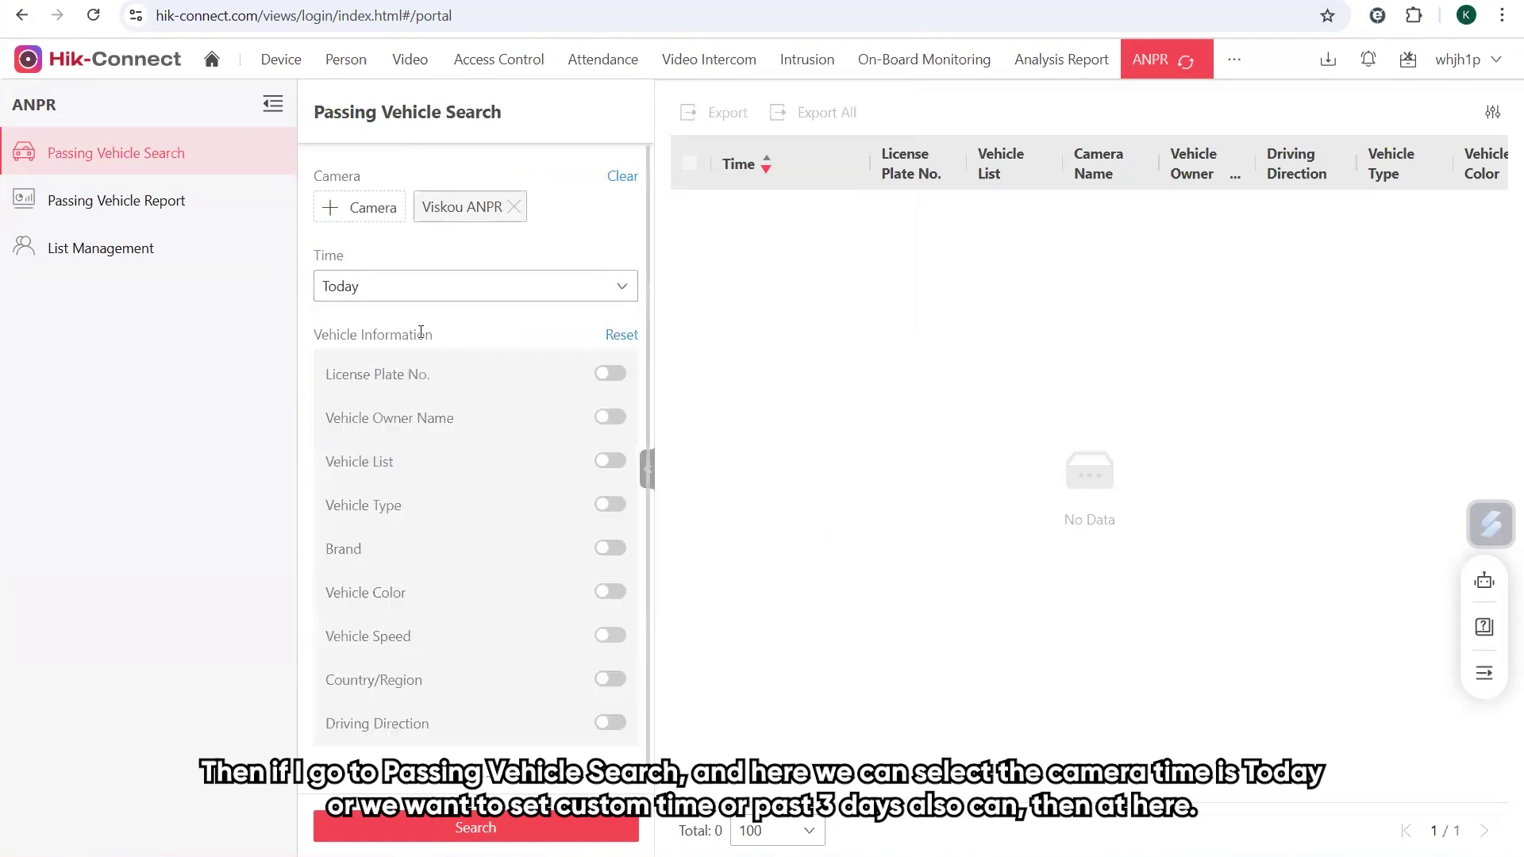
pyautogui.click(610, 374)
pyautogui.click(423, 413)
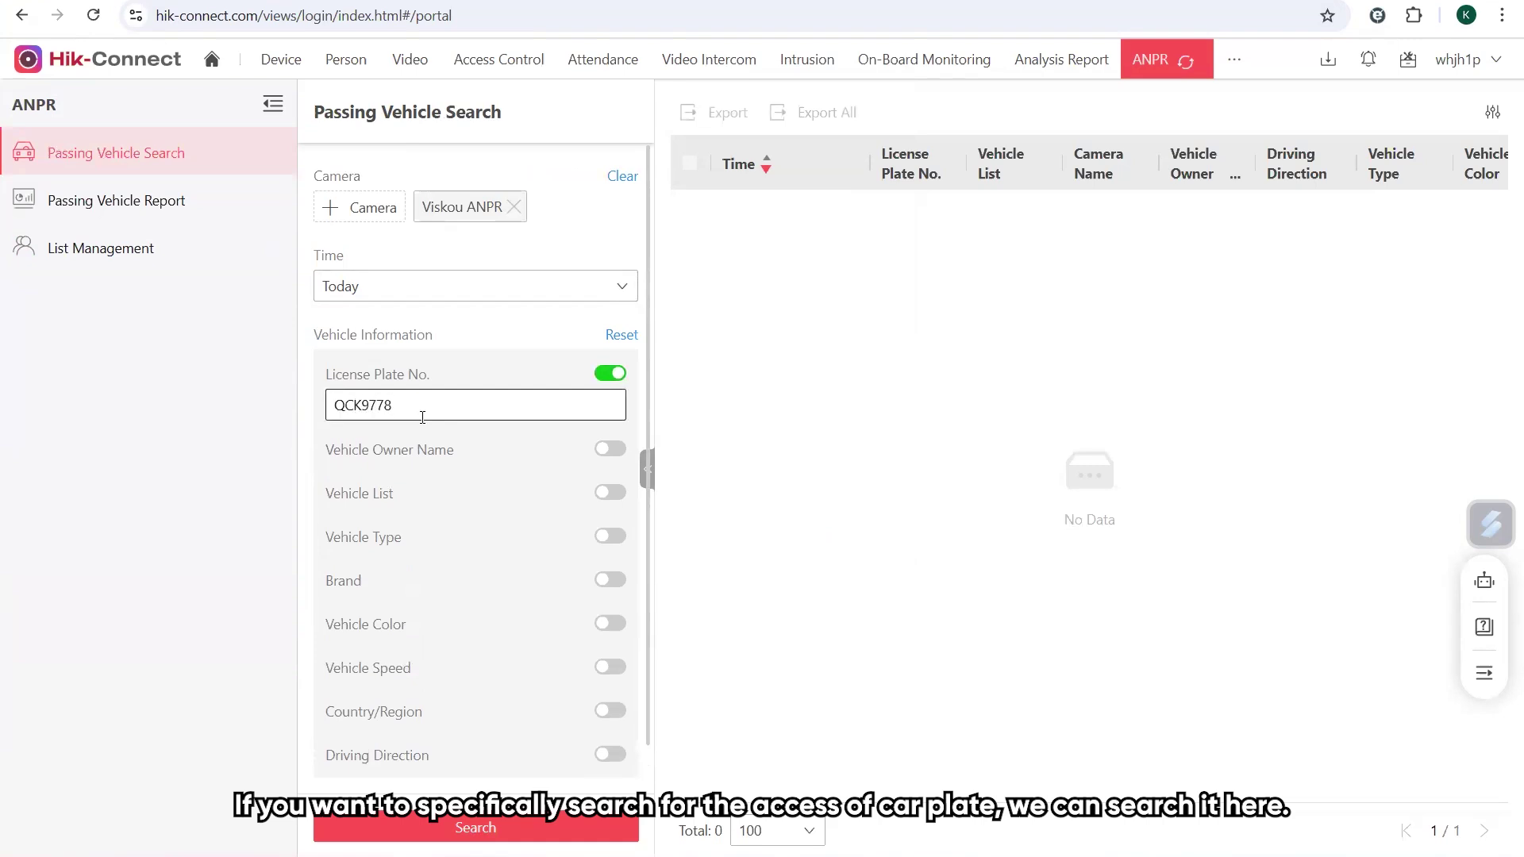
pyautogui.click(493, 827)
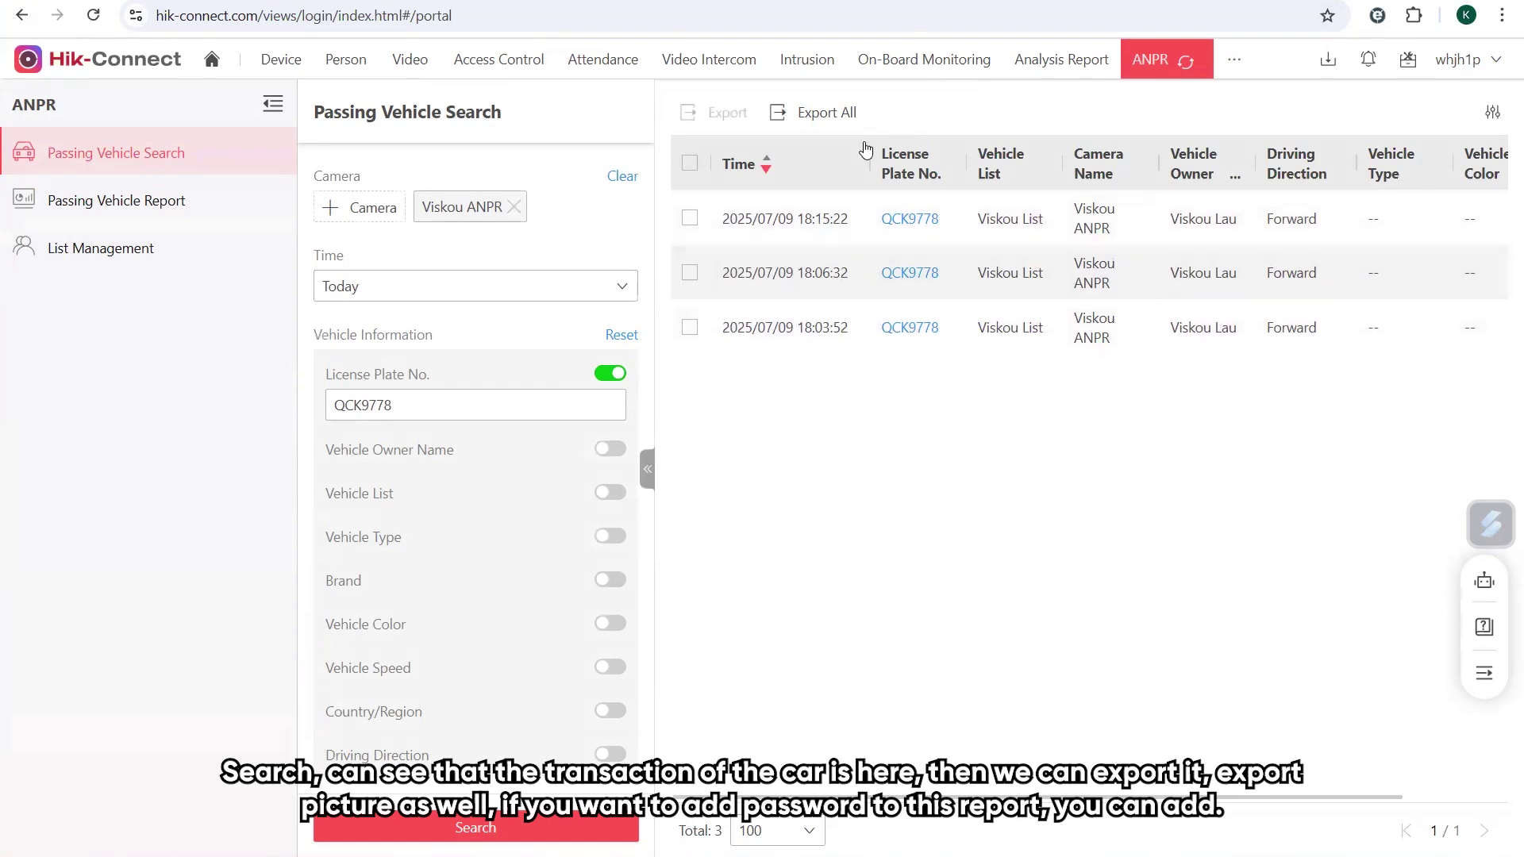
# Export all QCK9778 passing records, including pictures, to Excel.
pyautogui.click(821, 112)
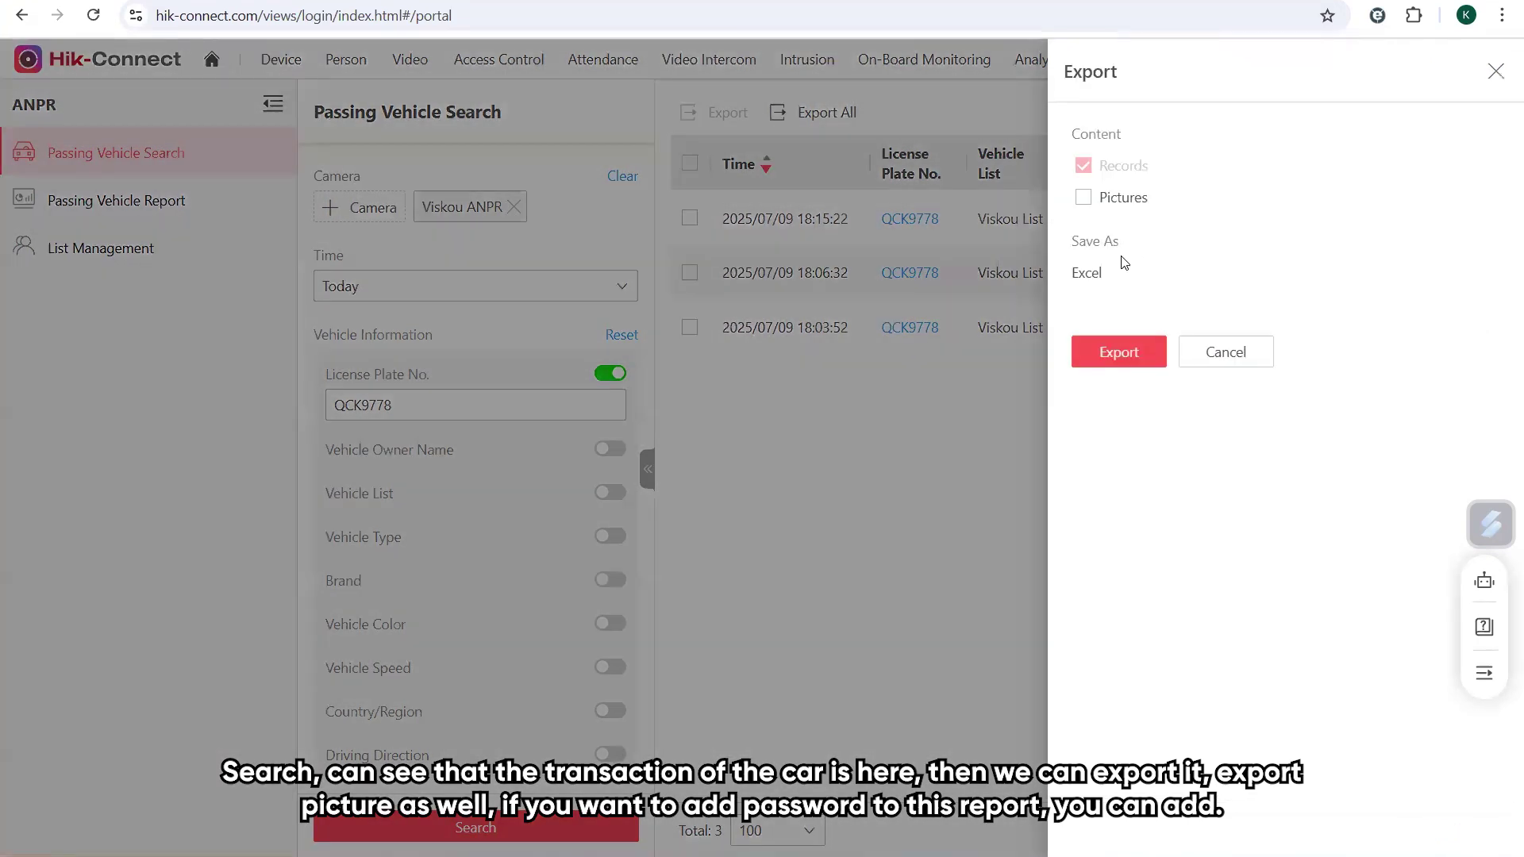
pyautogui.click(1081, 199)
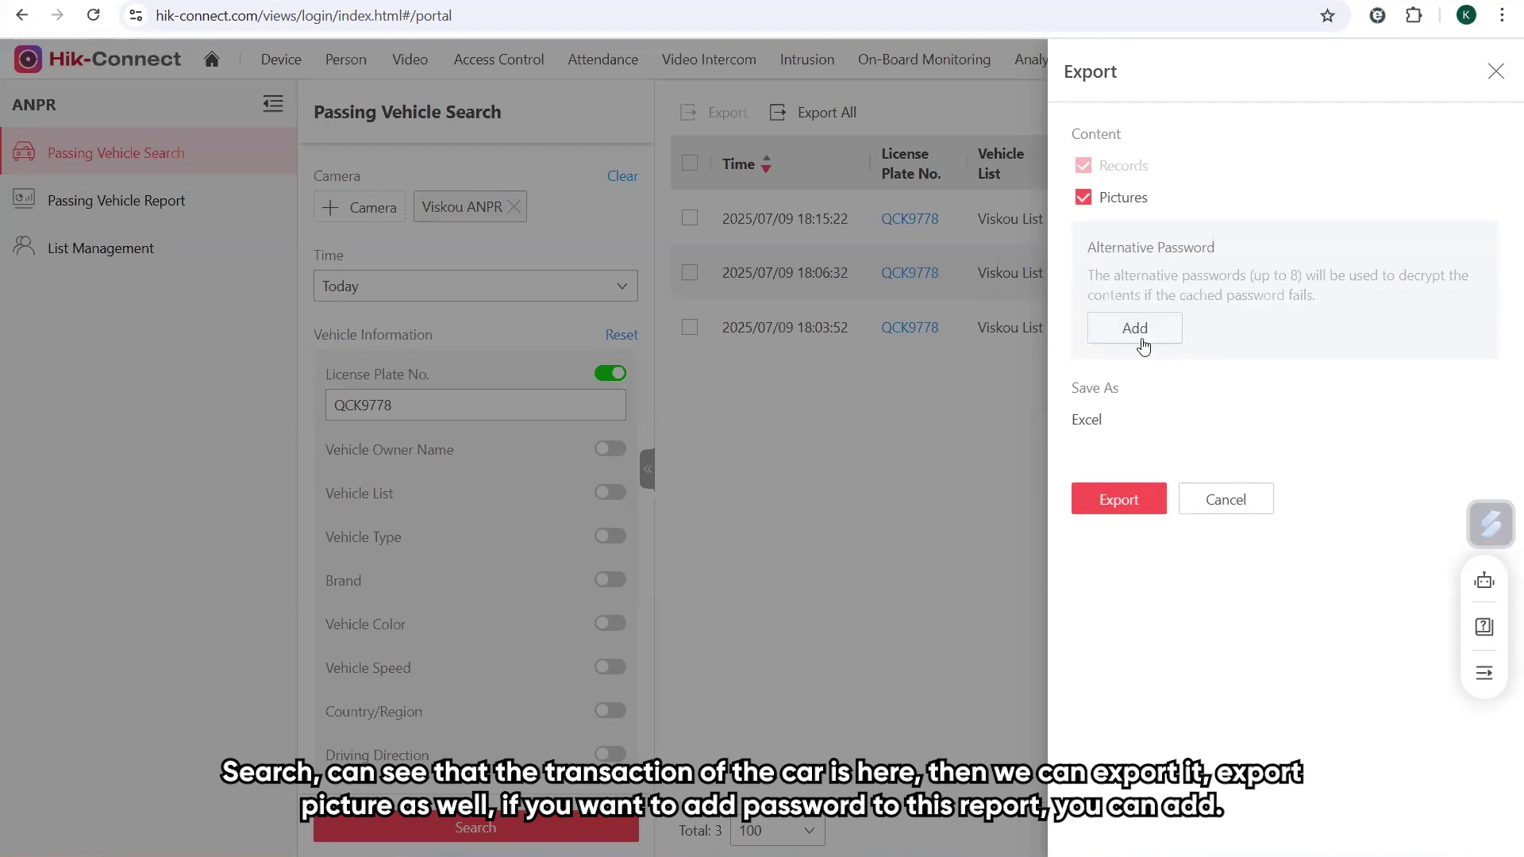
pyautogui.click(1111, 506)
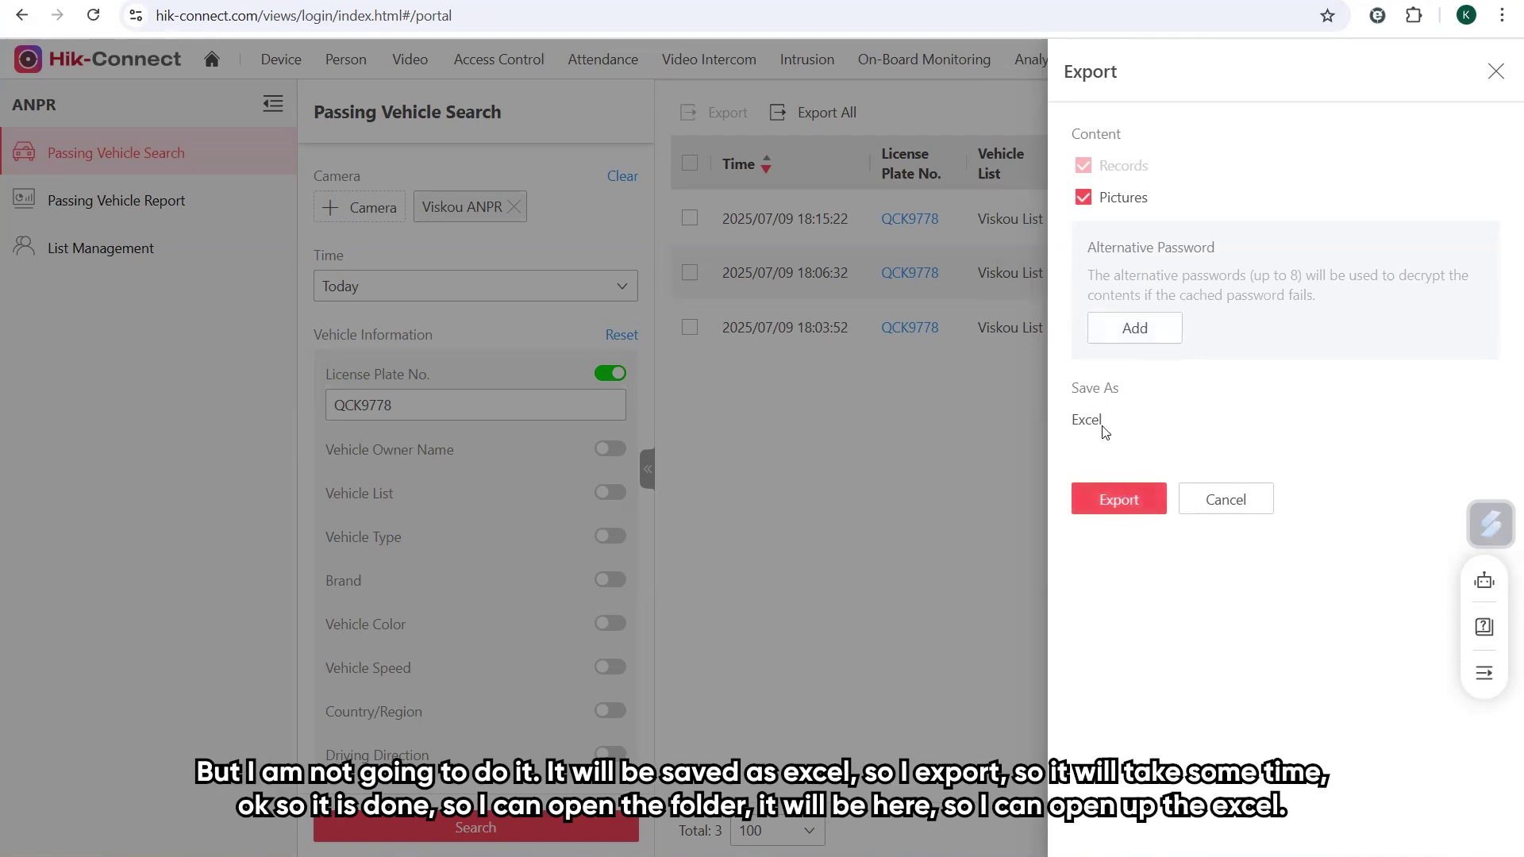
pyautogui.click(1119, 500)
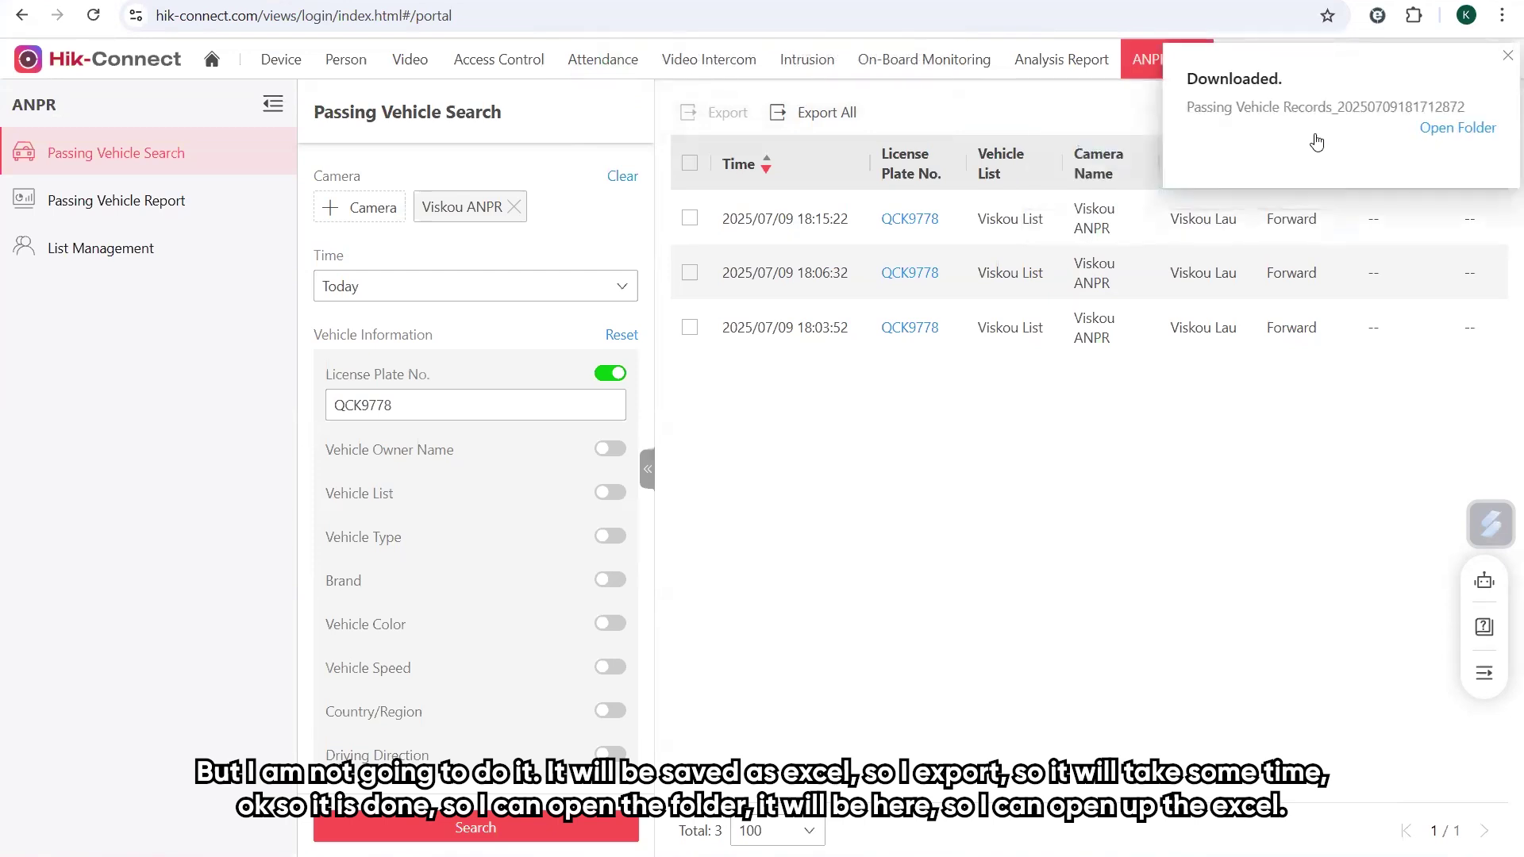
# Open the downloaded xlsx export from its folder in Excel.
pyautogui.click(675, 746)
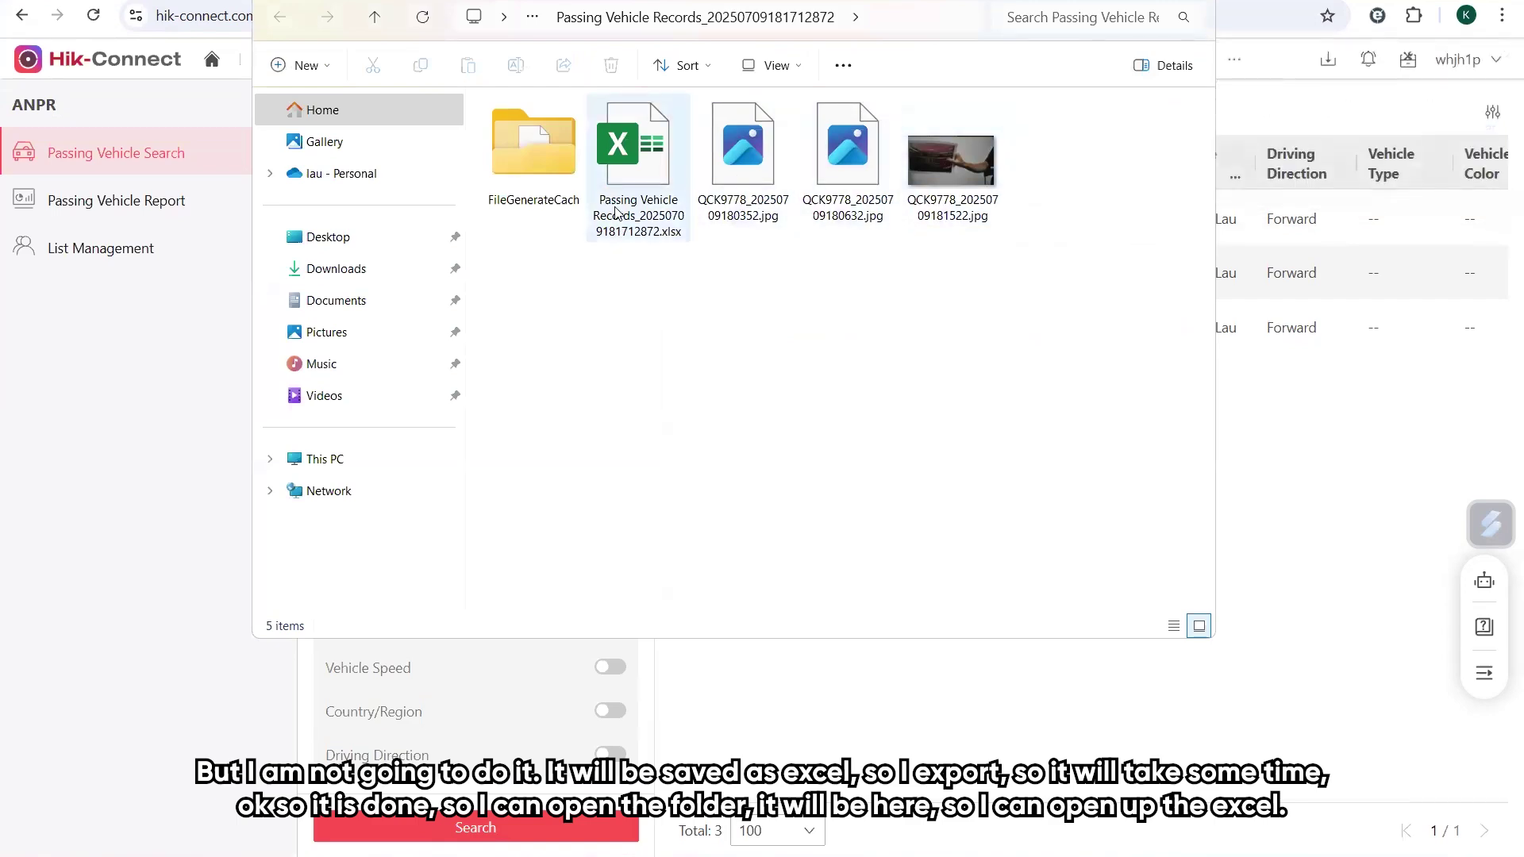
pyautogui.click(643, 170)
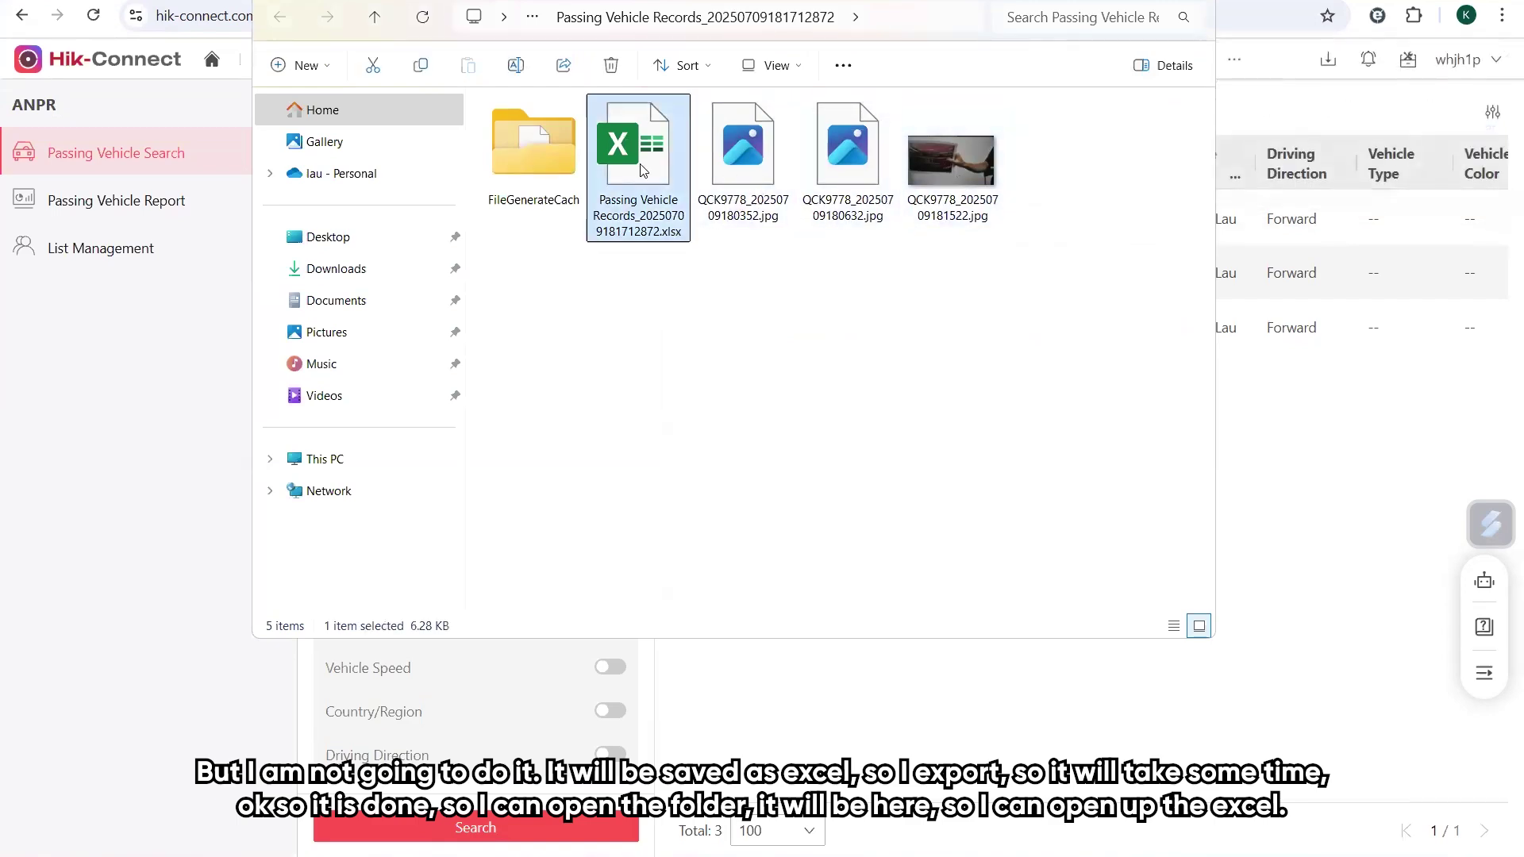
pyautogui.doubleClick(611, 179)
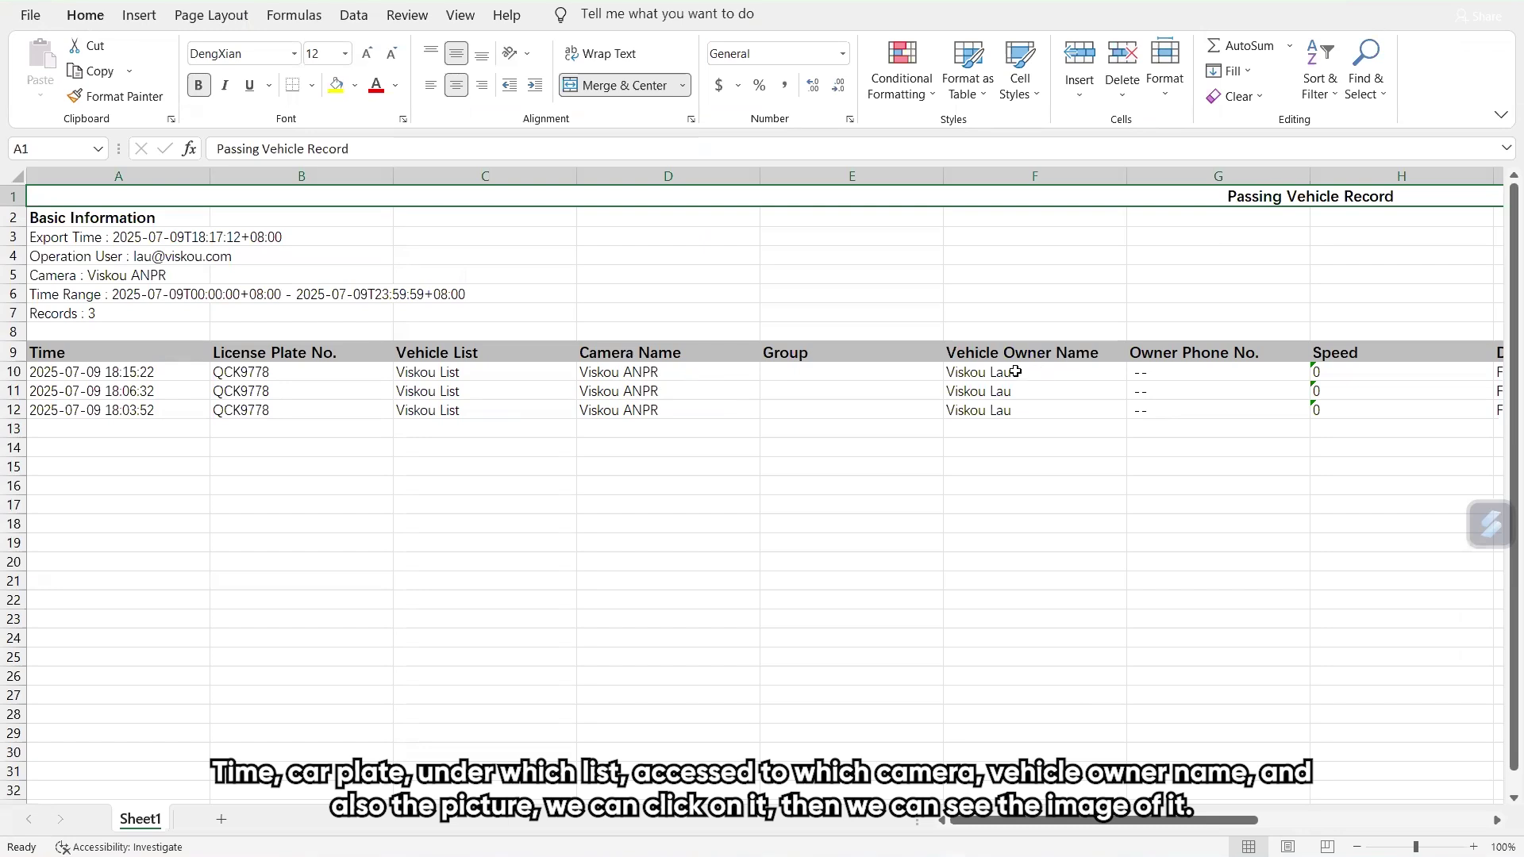
# View the 18:15:22 detection's snapshot from the Picture column, close it, and return to Hik-Connect.
pyautogui.hscroll(3, 1501, 368)
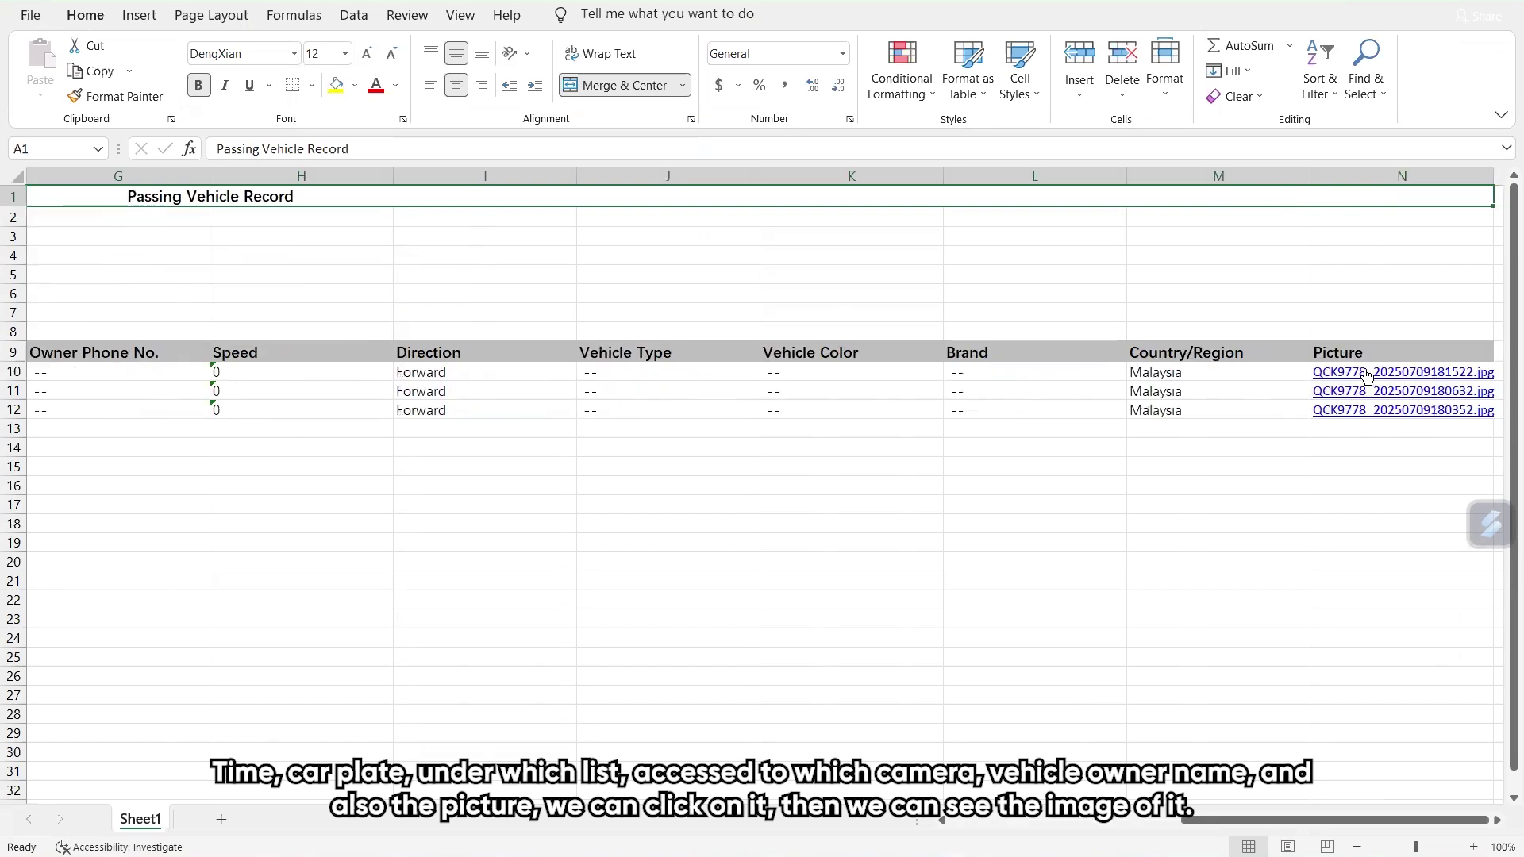
pyautogui.click(1358, 376)
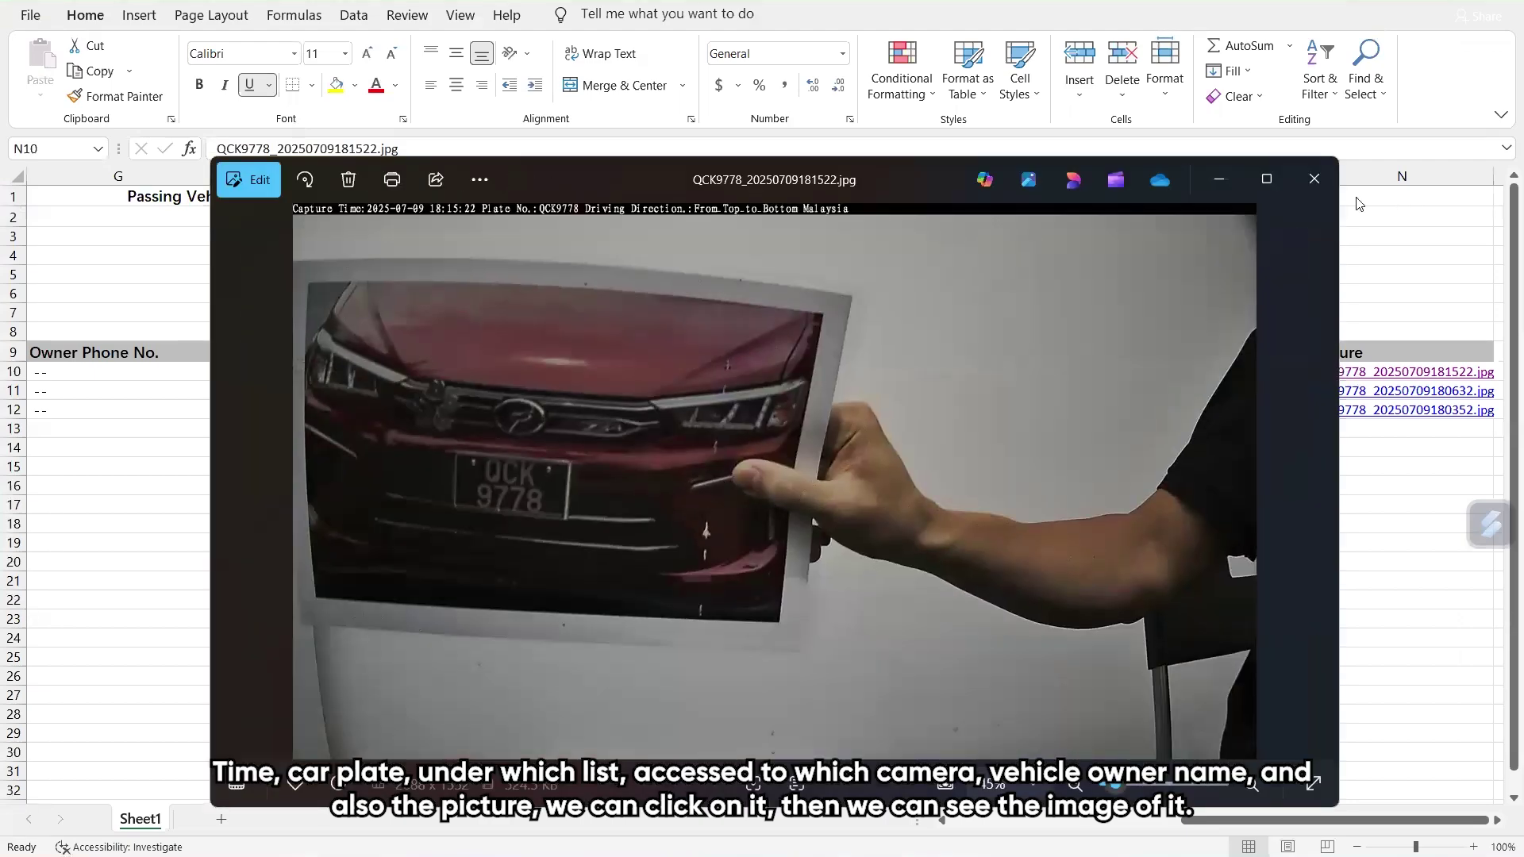
pyautogui.click(1317, 181)
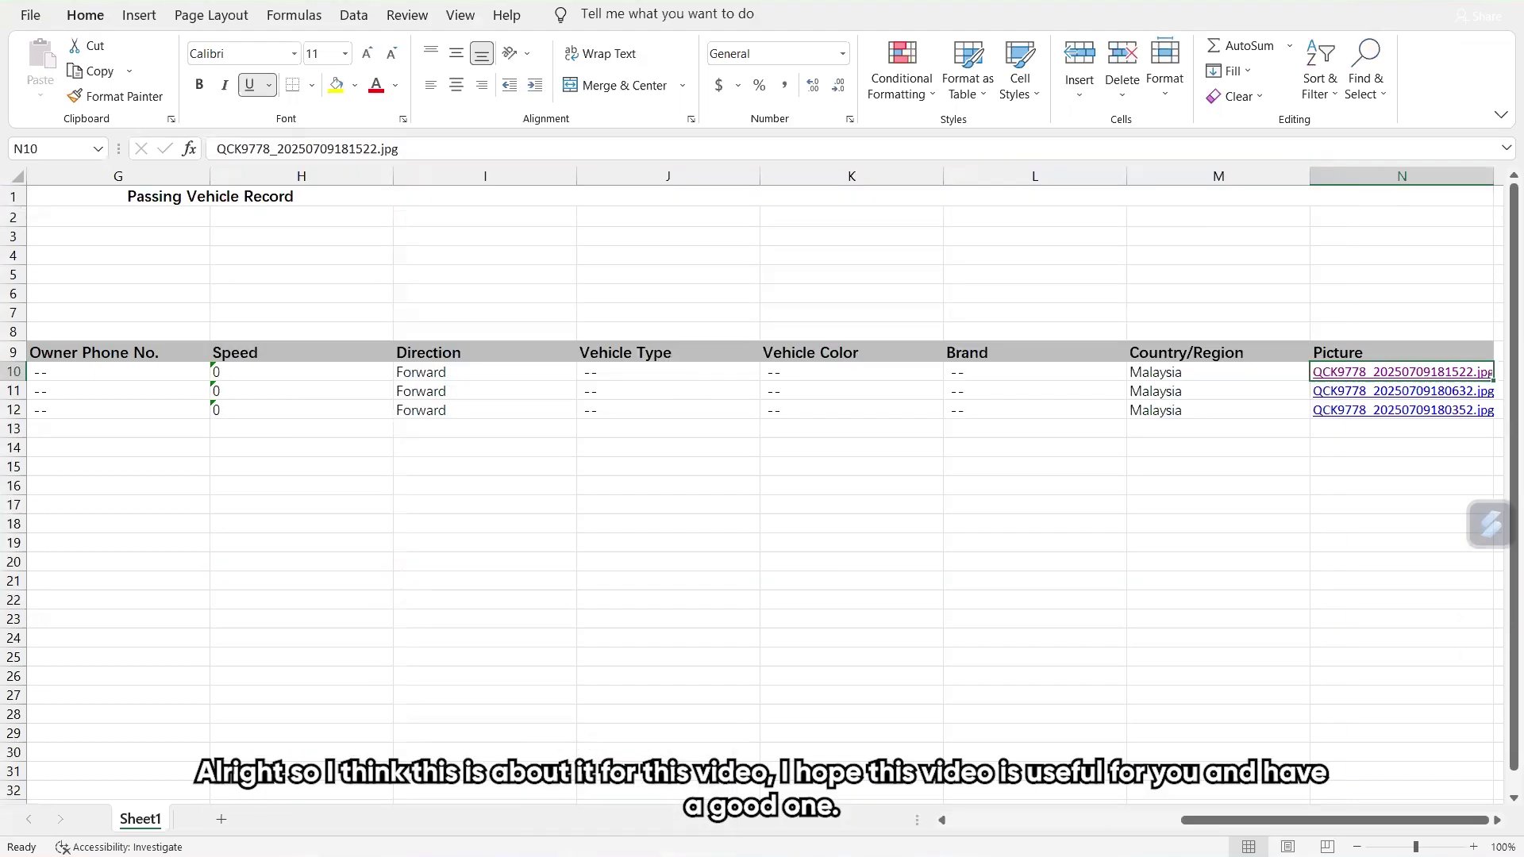
pyautogui.hotkey('alt', 'Tab')
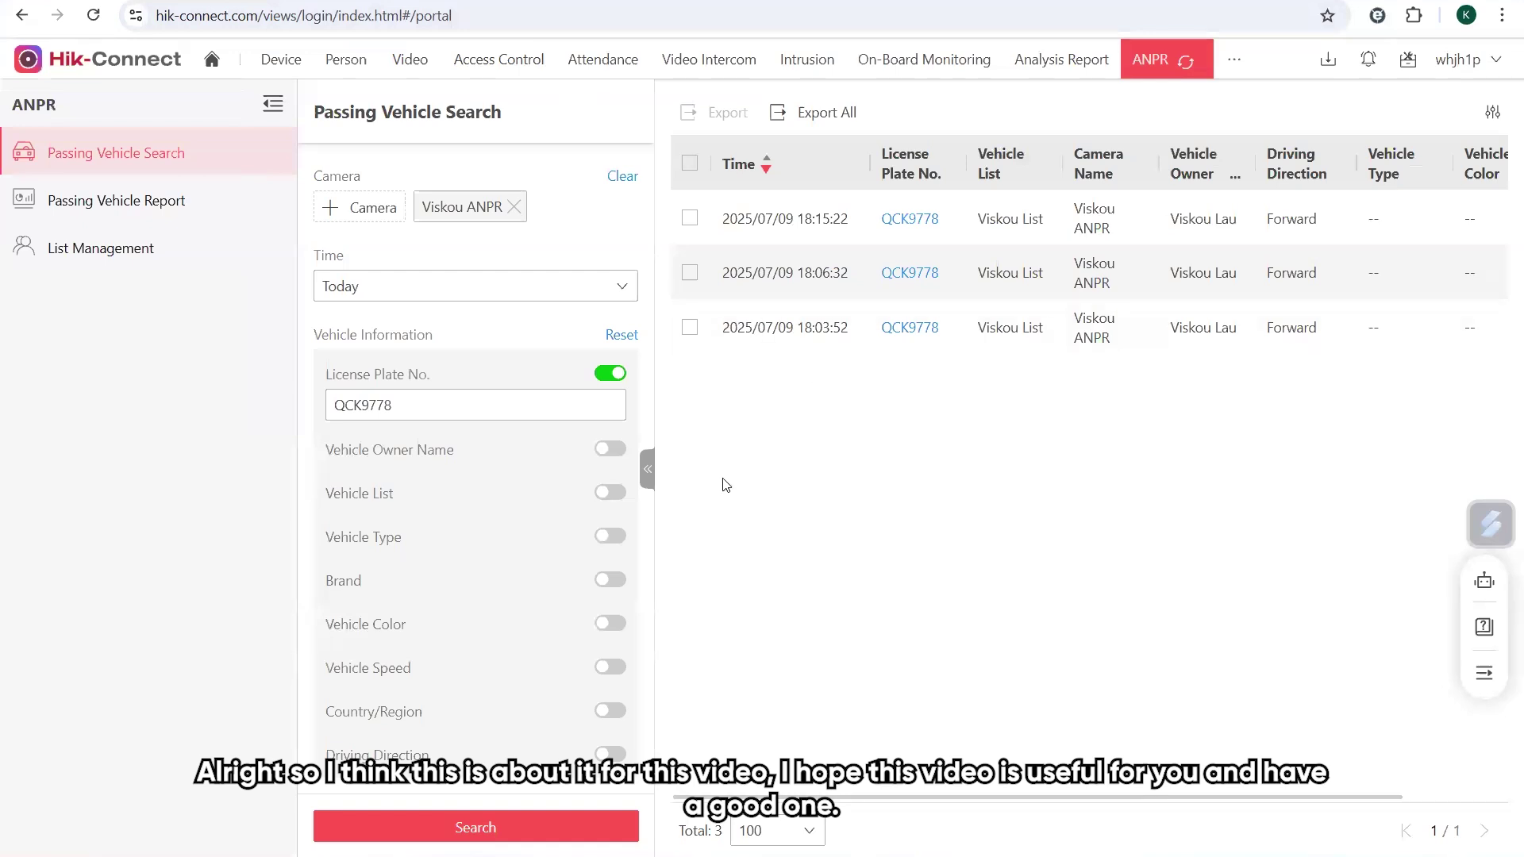